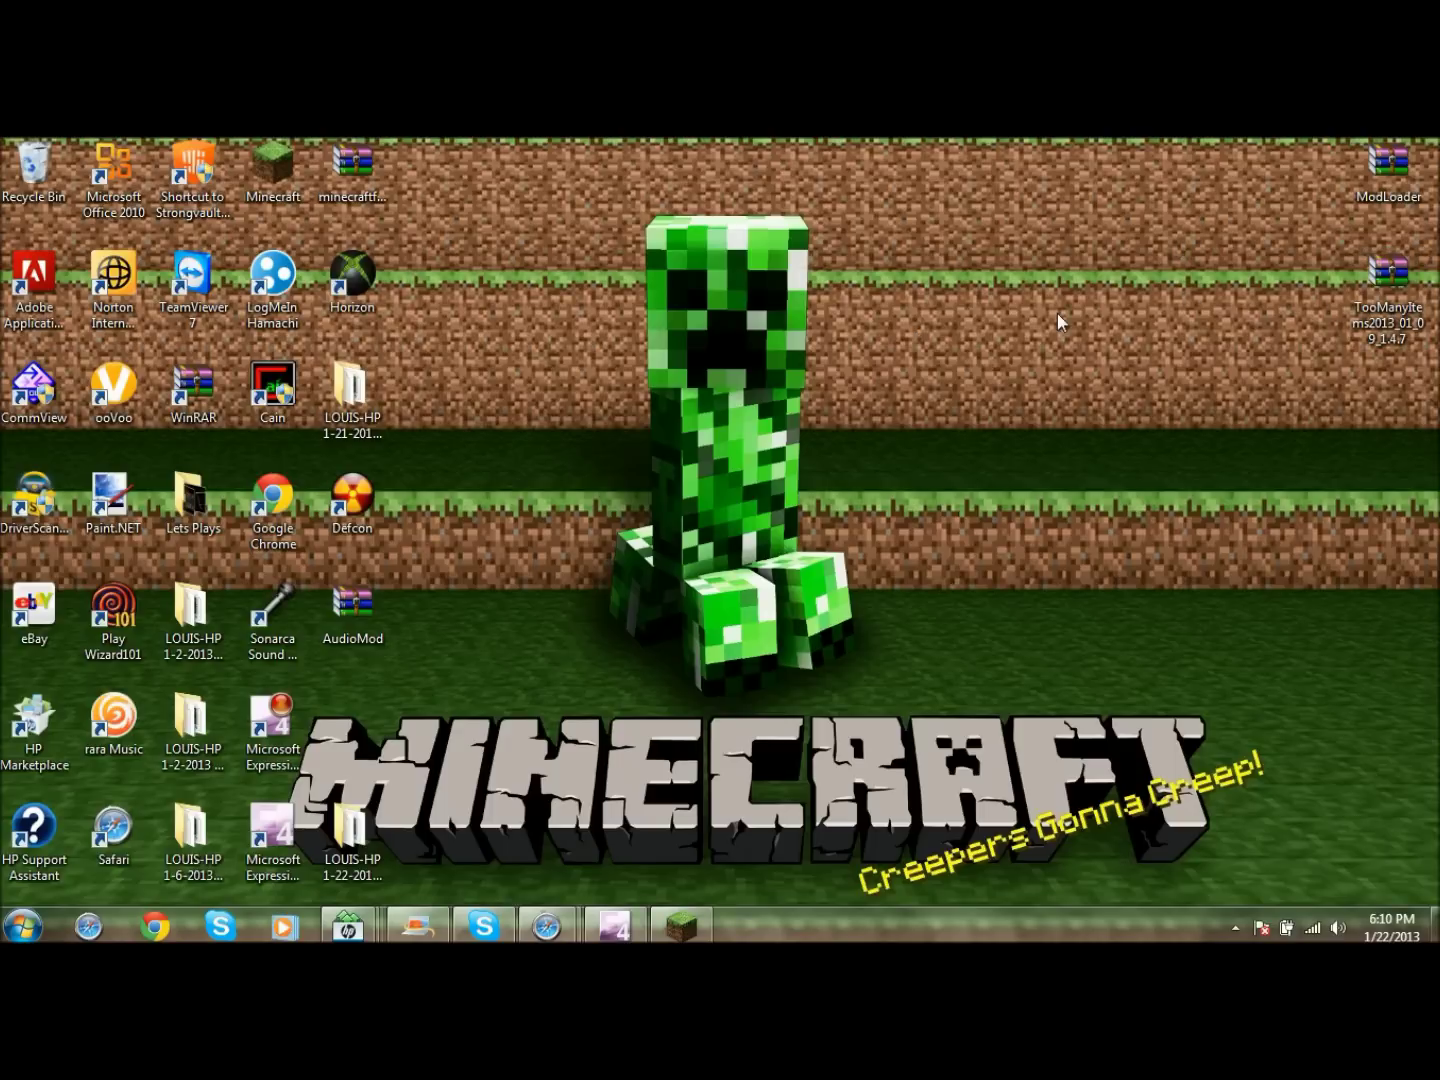
Step: Open the Start menu and clear the stray 'm' typed into its search box
key("super")
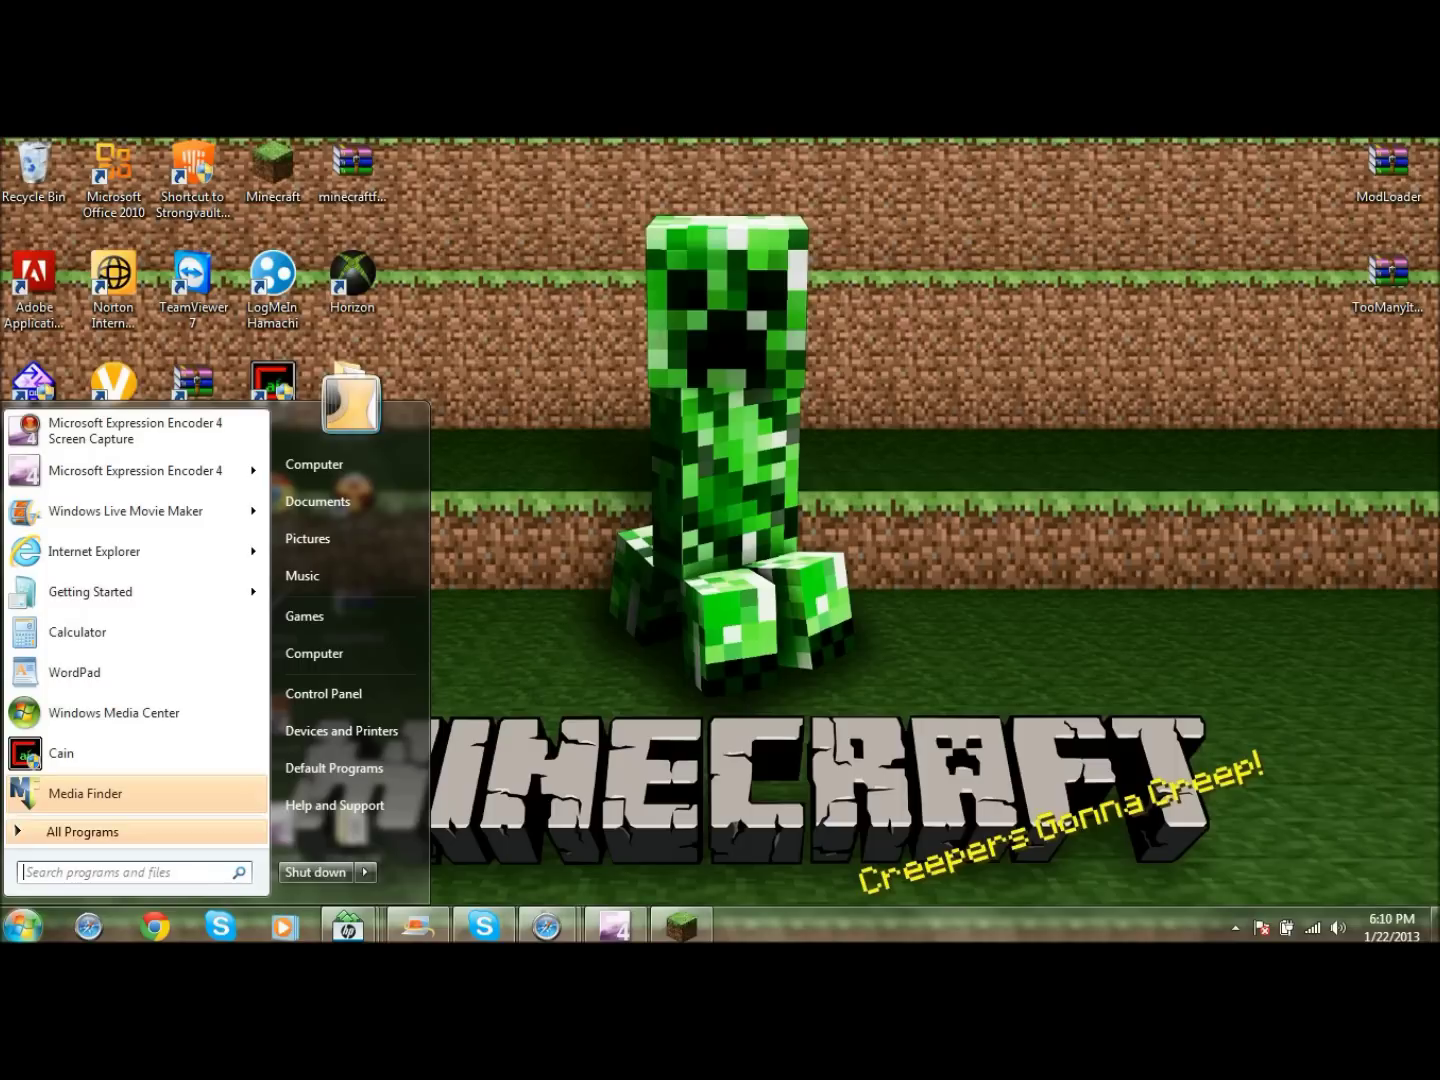
type("m")
key("BackSpace")
Step: Run Minecraft.exe past the security warning, view and close Launcher options, then close the launcher
double_click(272, 166)
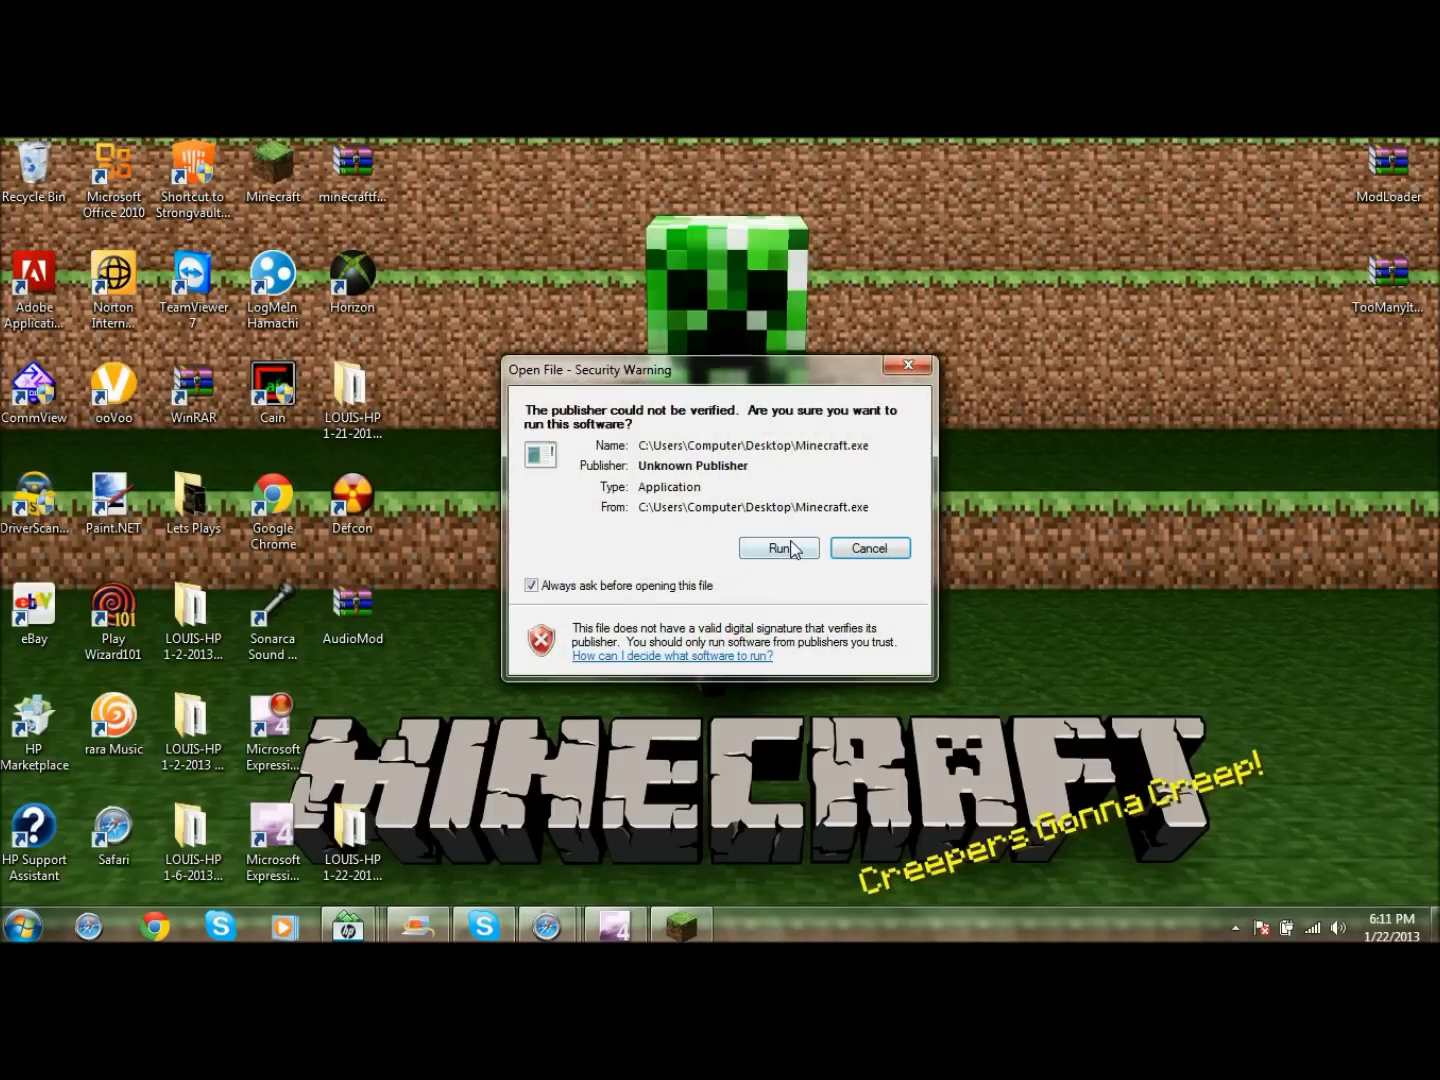
left_click(790, 547)
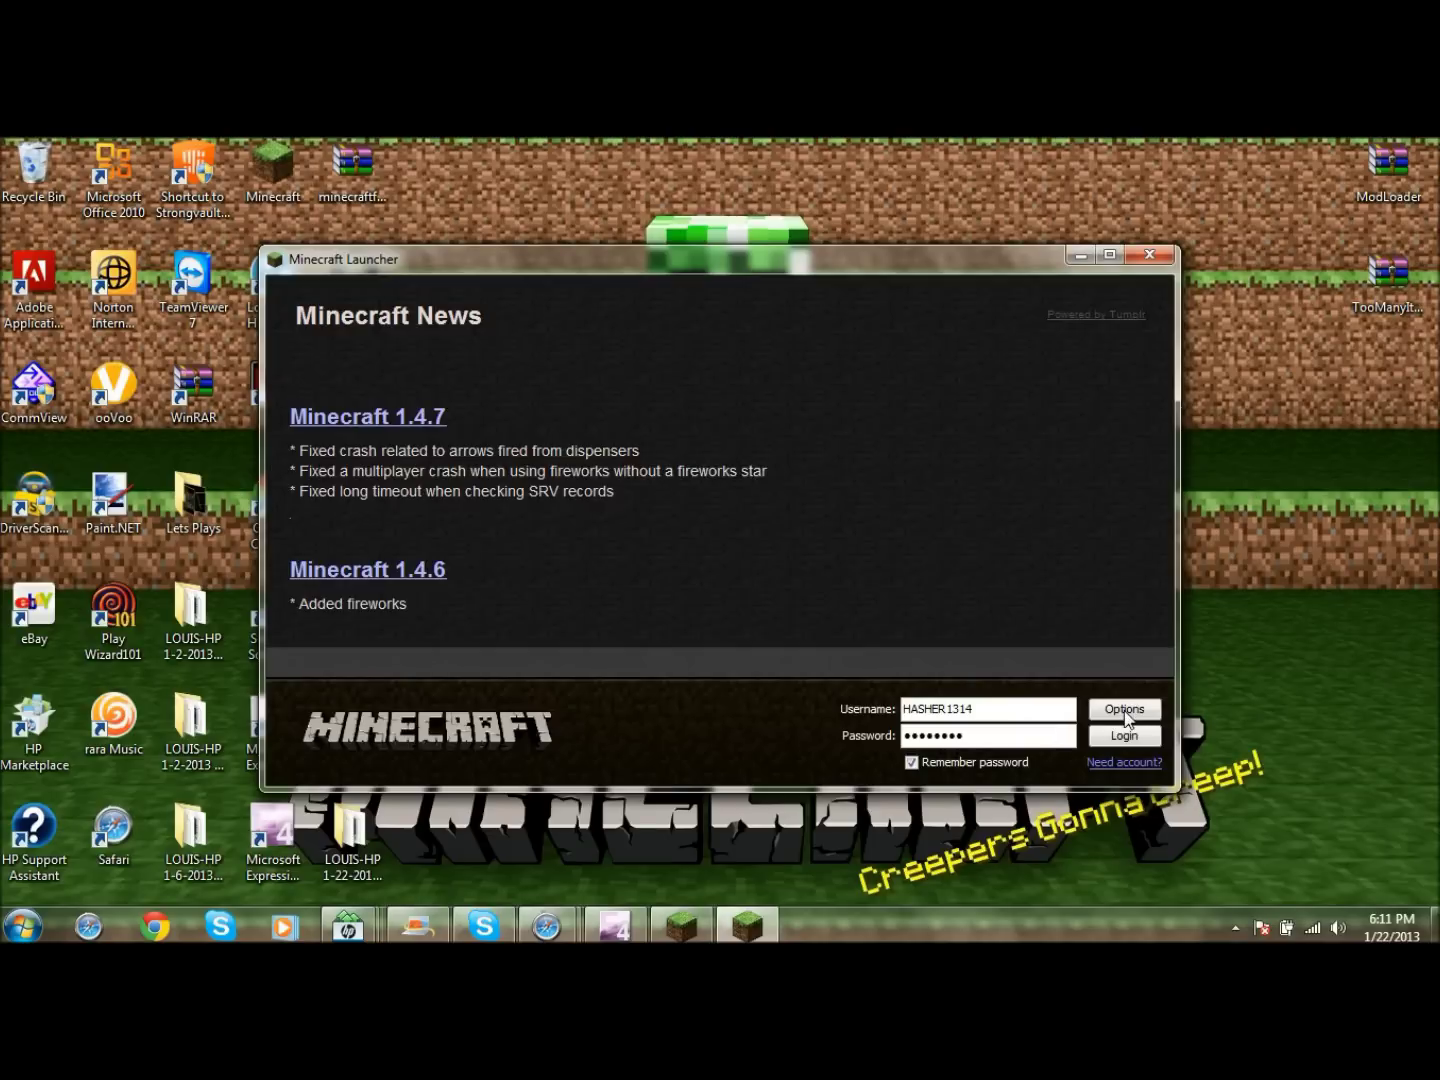
left_click(1123, 713)
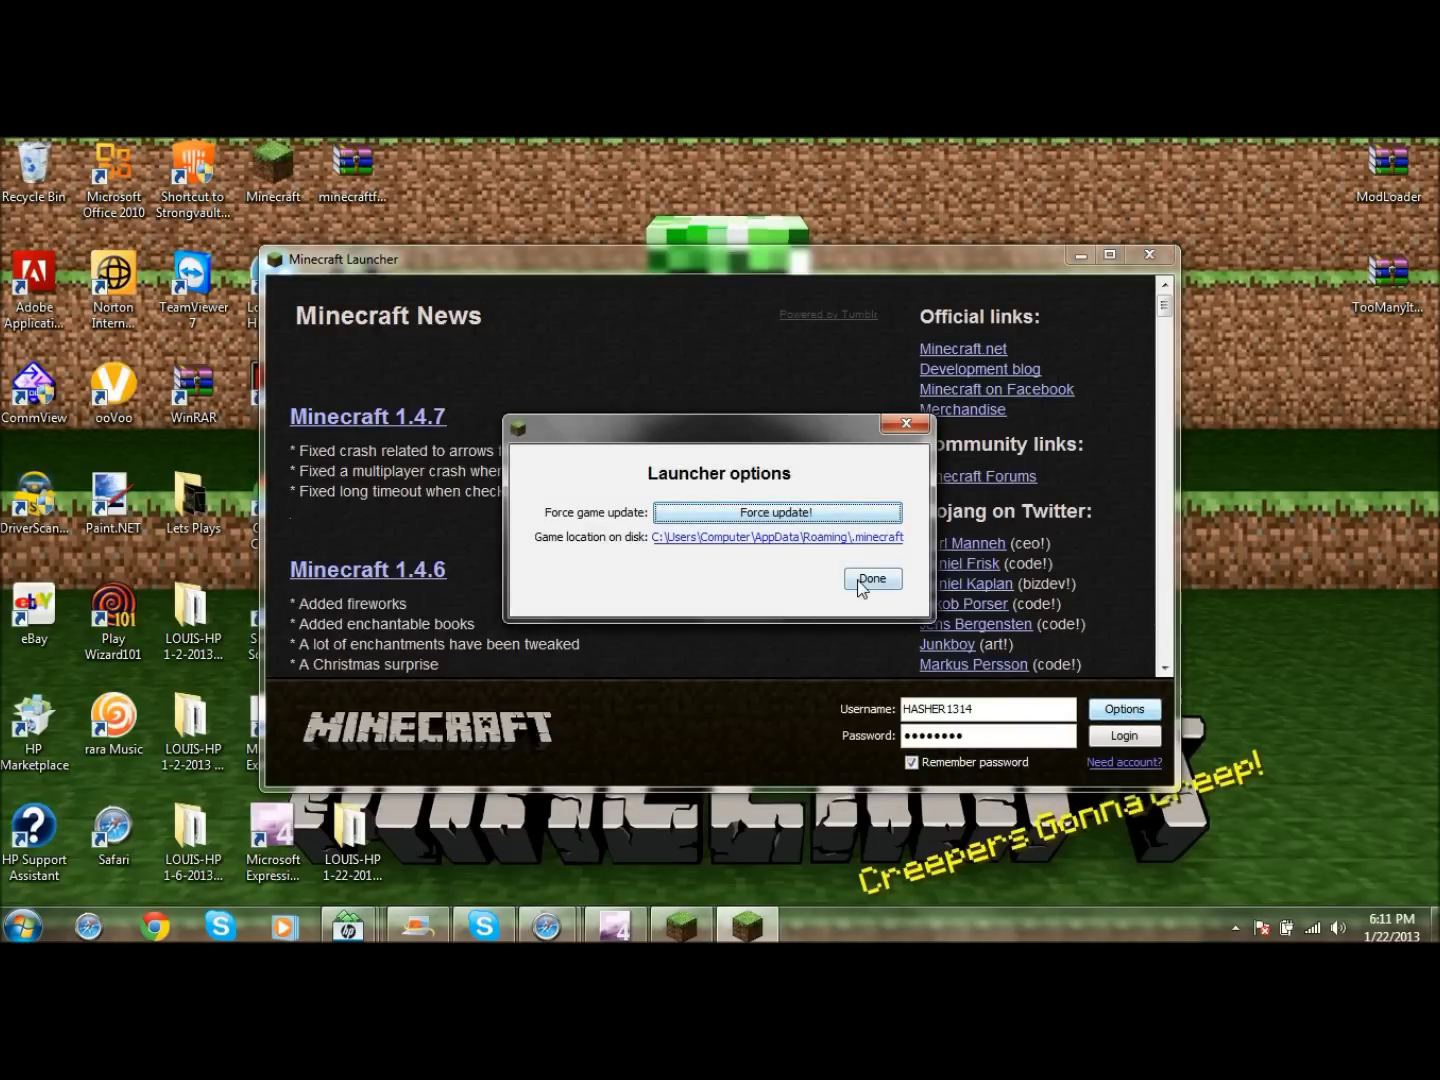
left_click(905, 425)
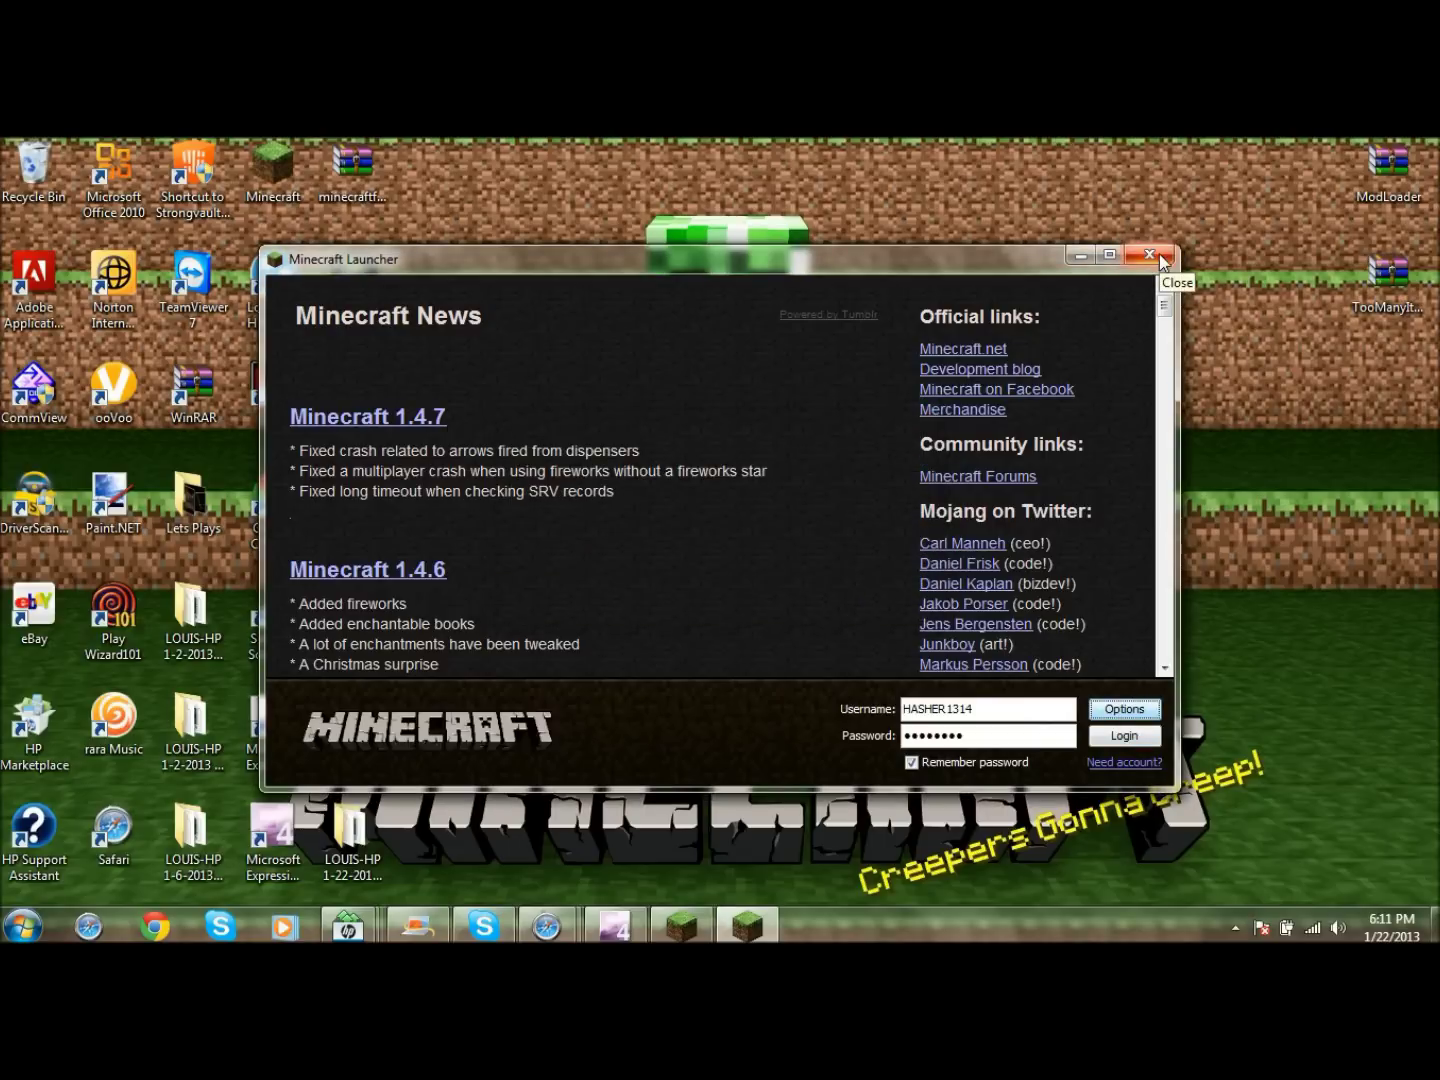
left_click(1161, 259)
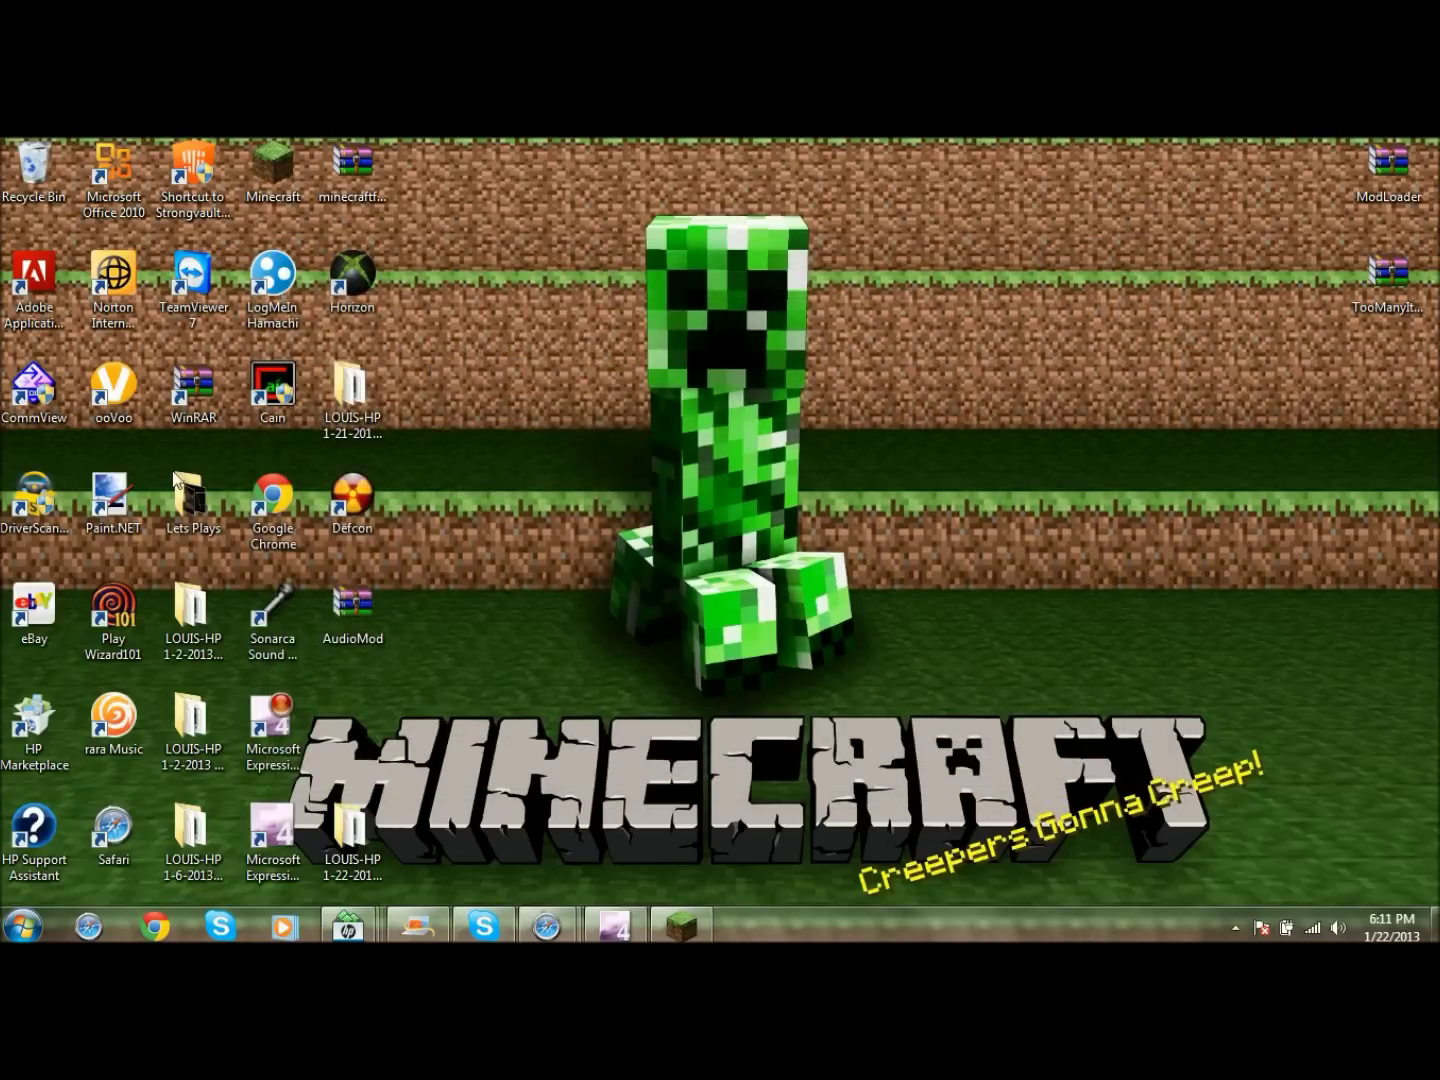
Step: Search %appdata% from Start and browse into the .minecraft\bin folder
left_click(22, 931)
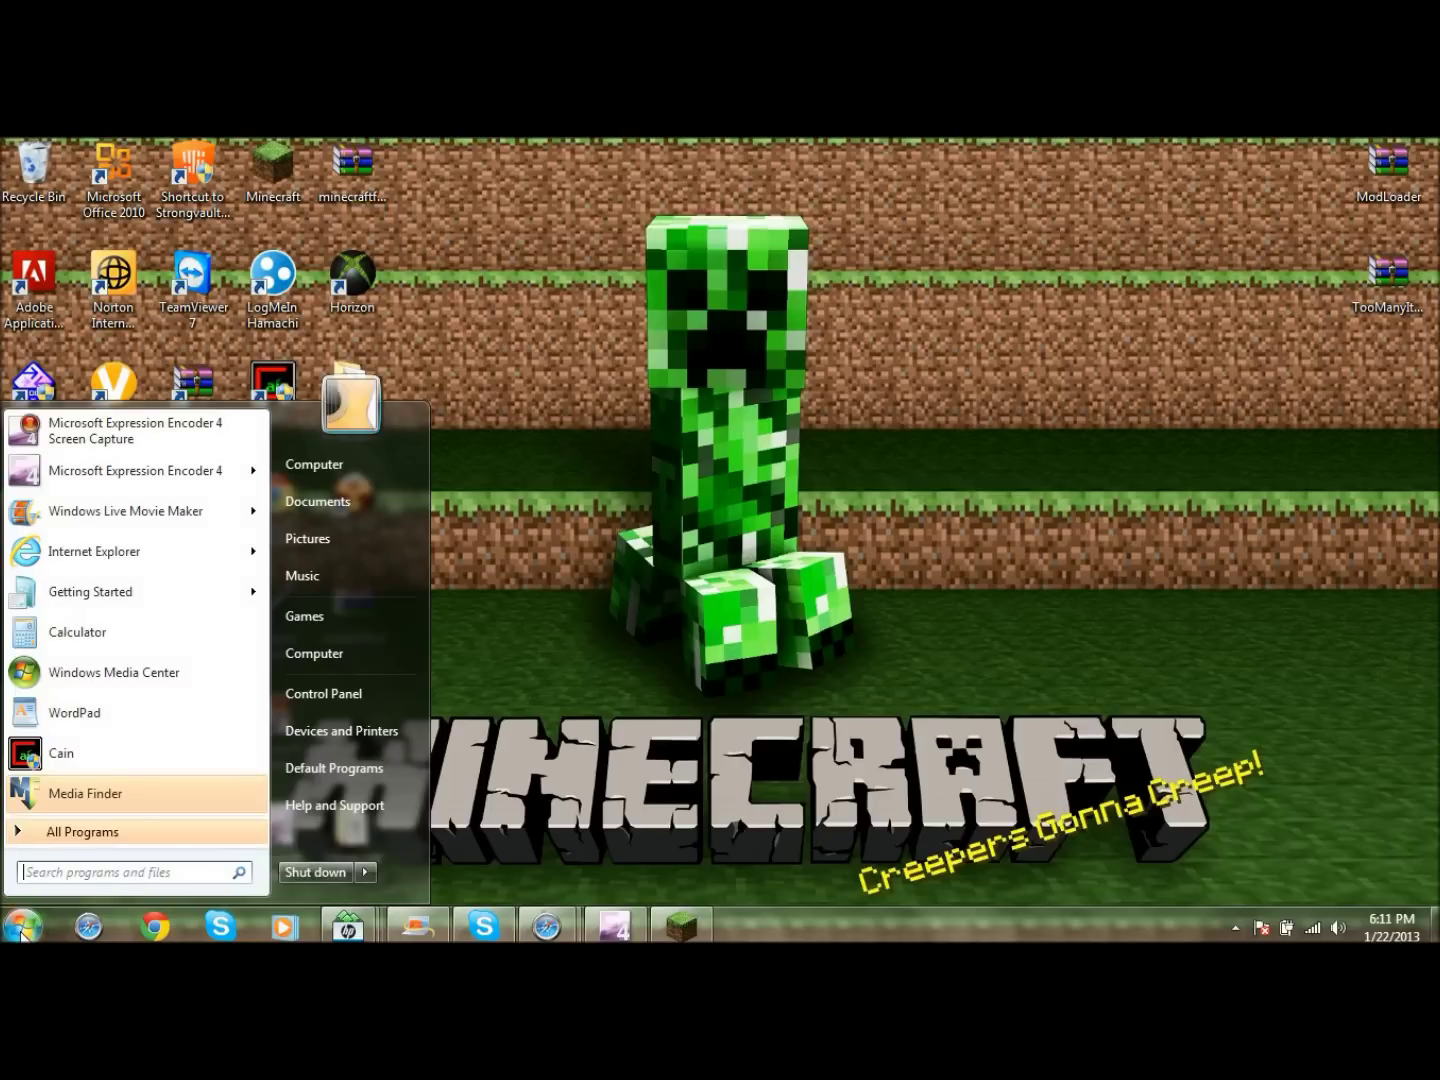
type("%appdt")
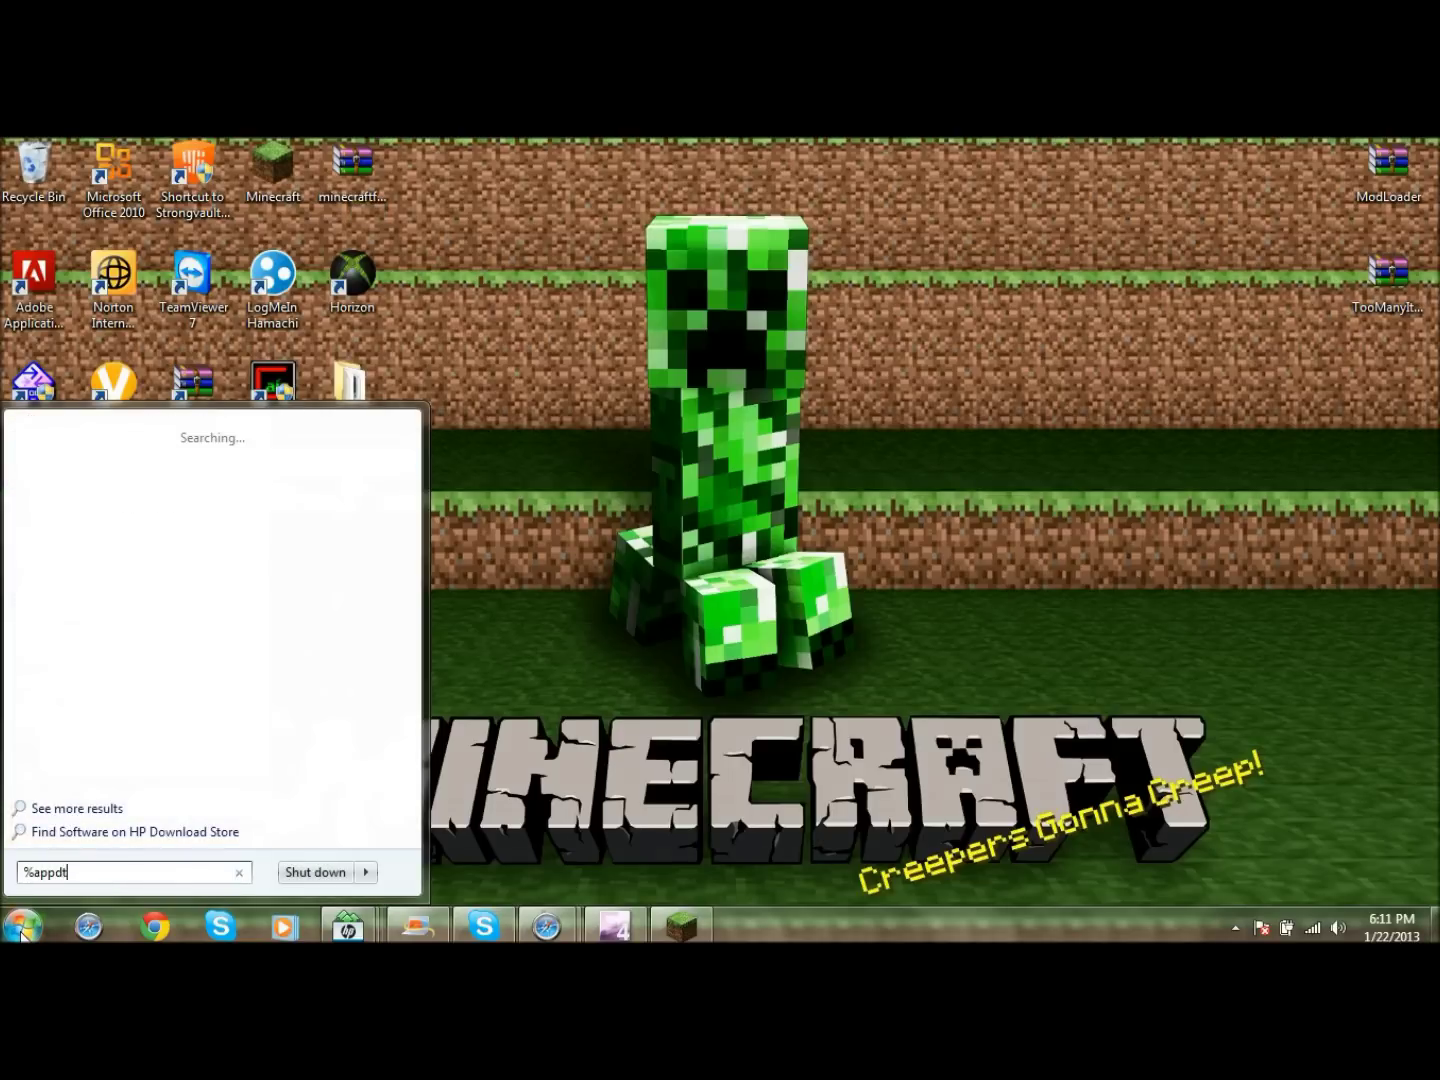
key("BackSpace")
type("ata&")
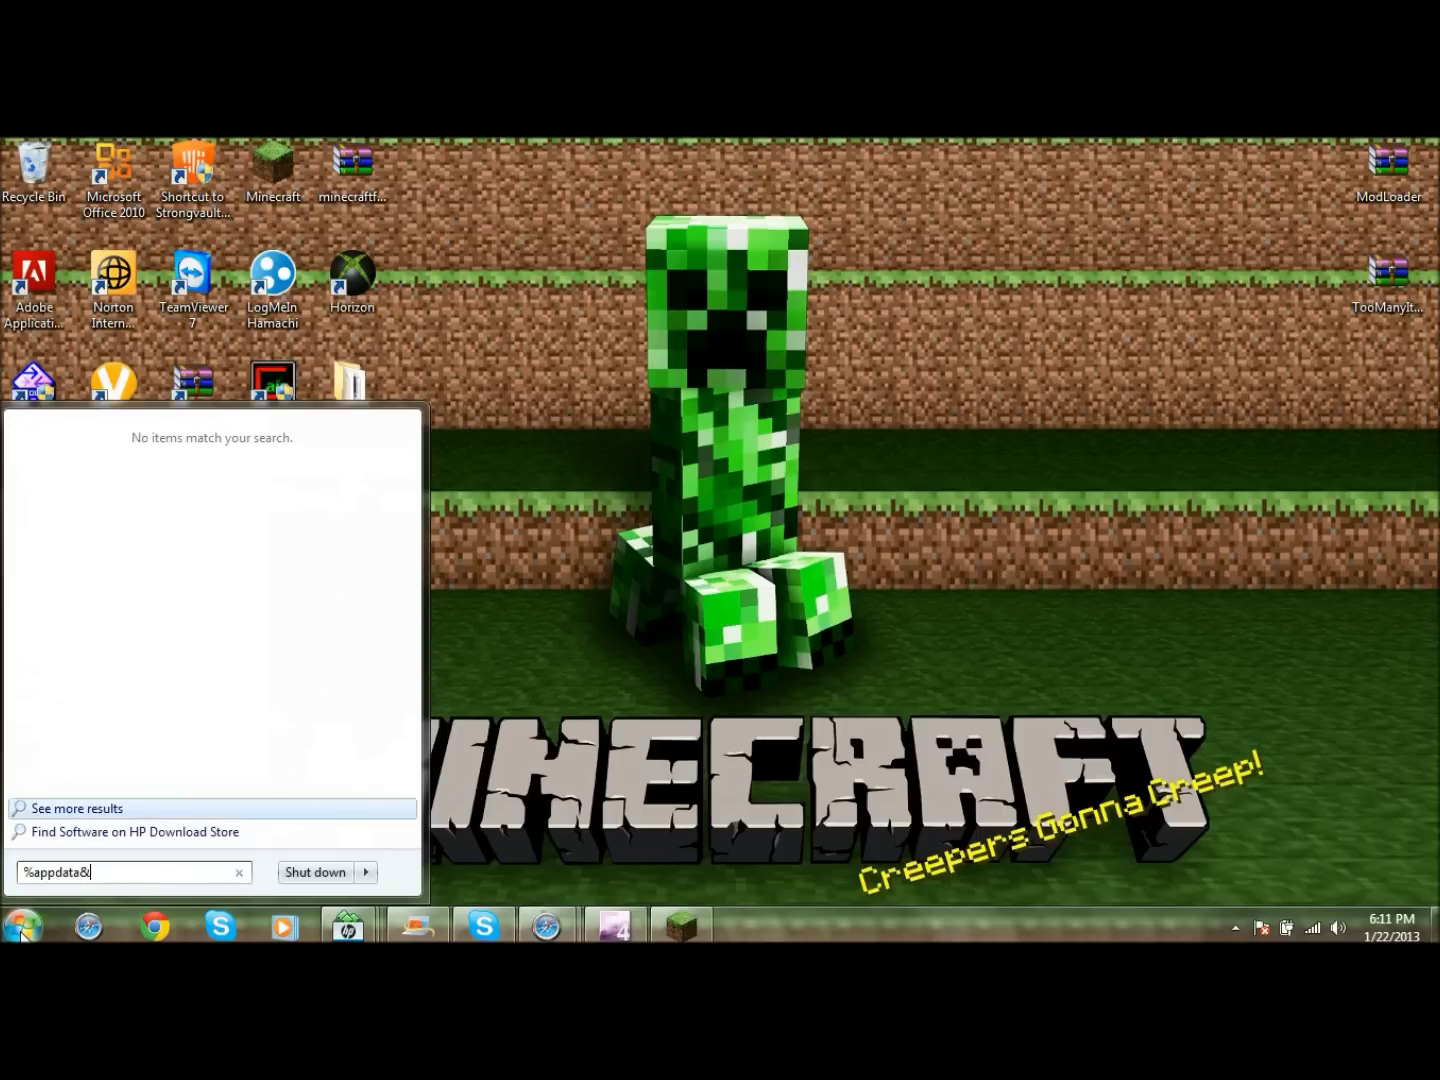
type("%")
key("Return")
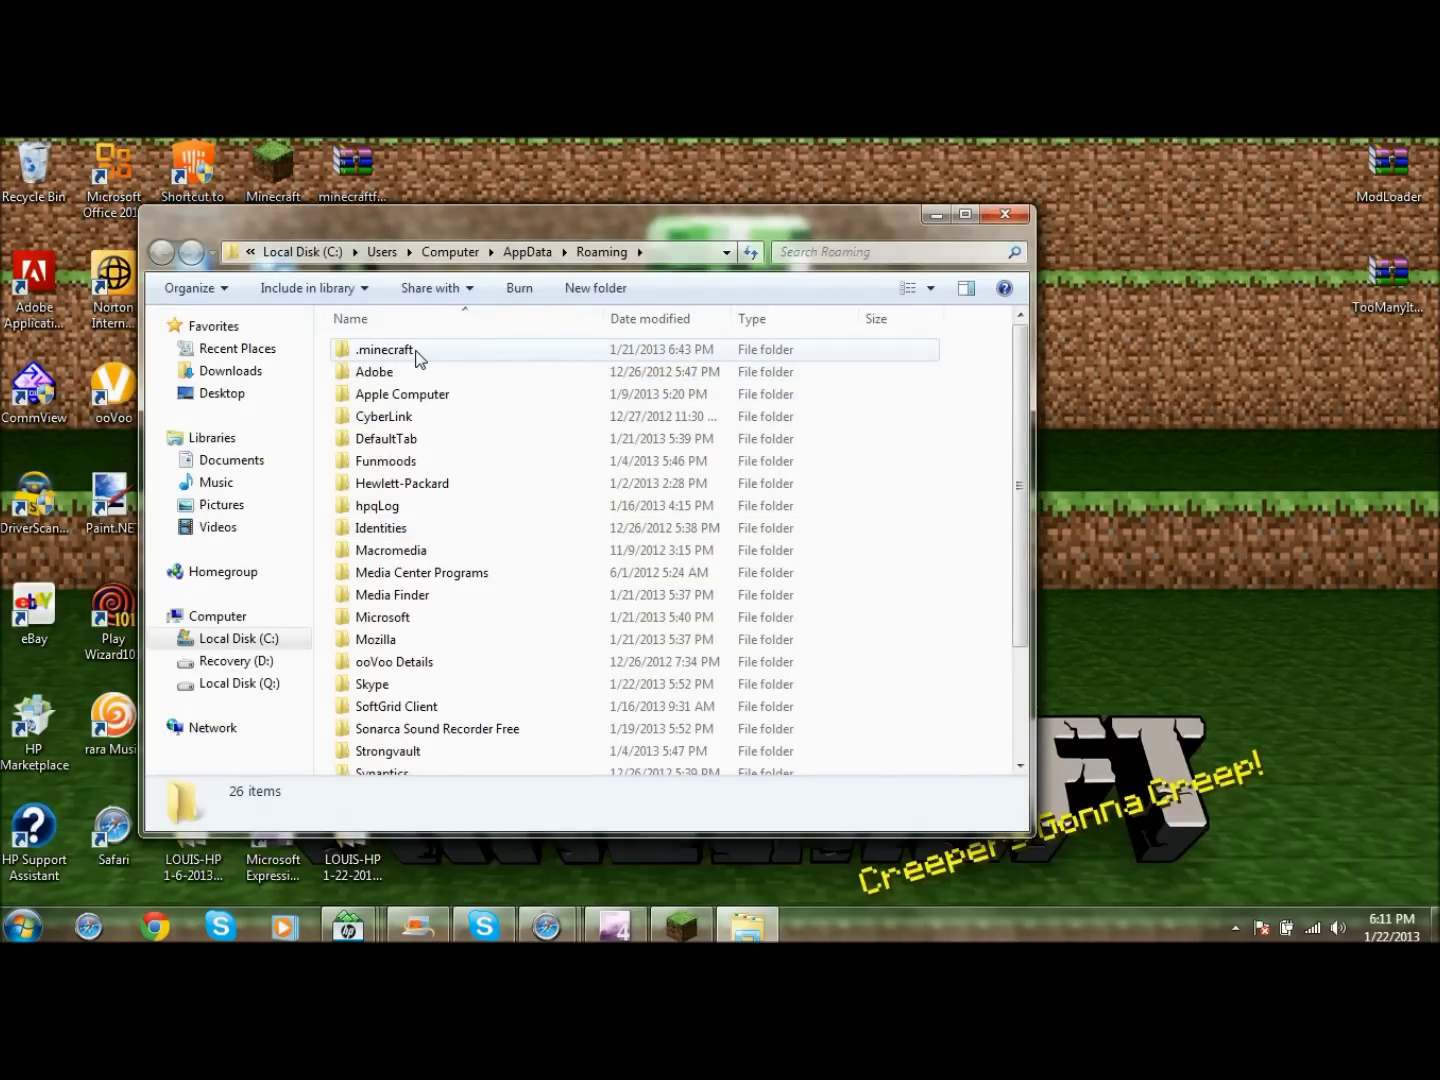
double_click(418, 358)
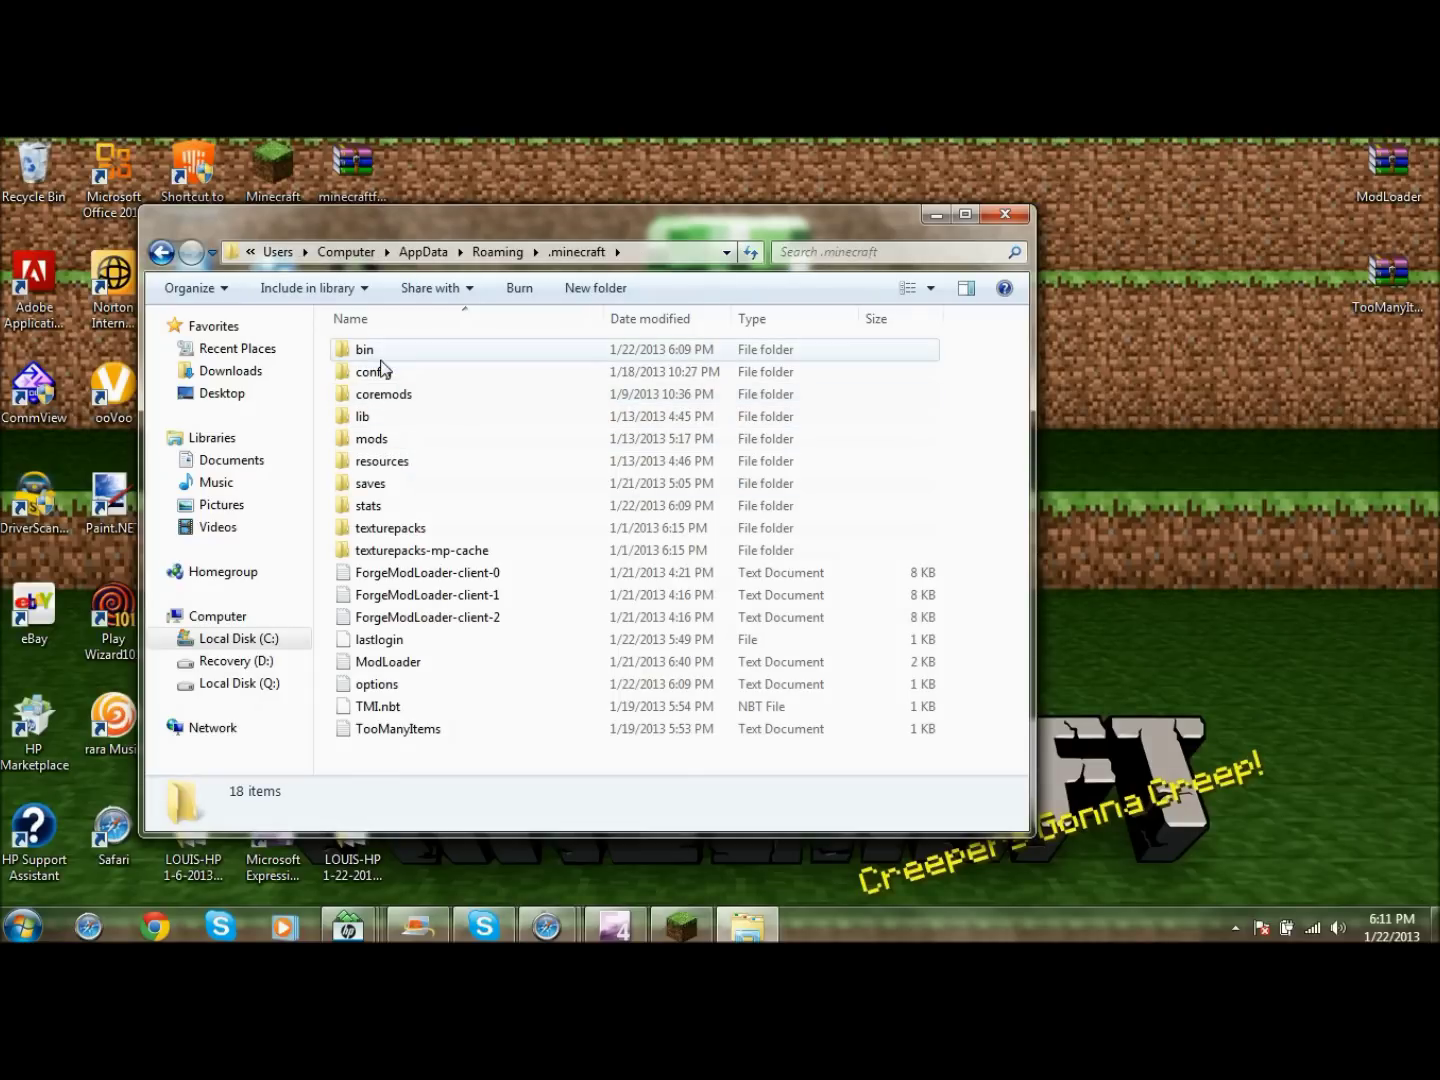
double_click(380, 358)
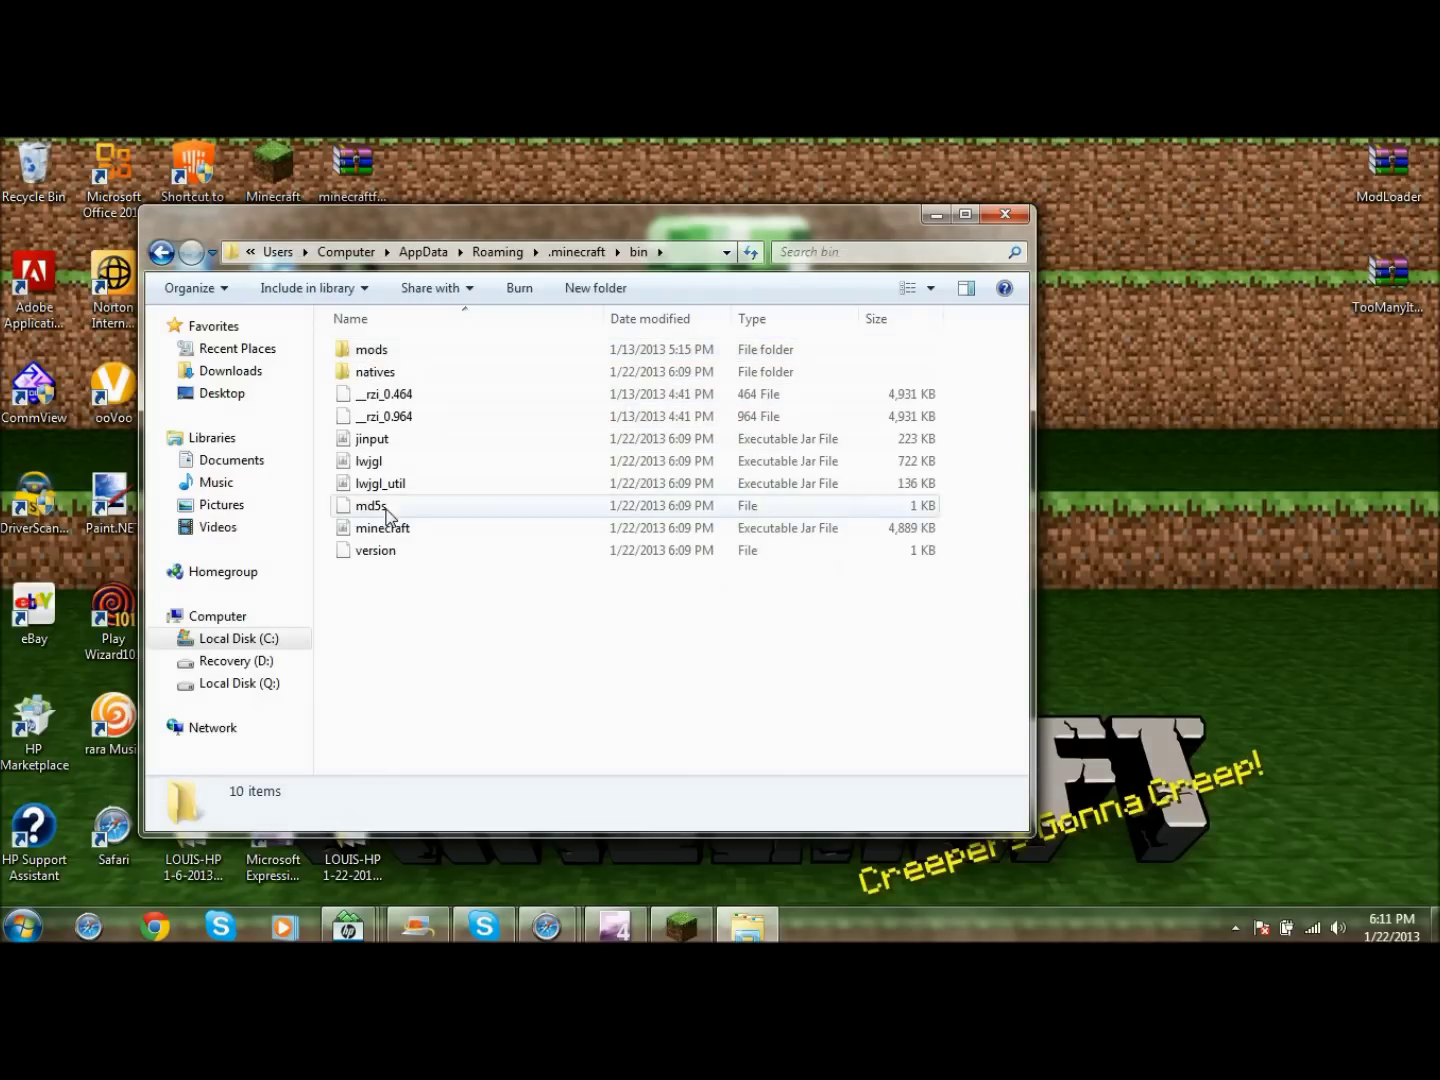
Step: Open minecraft.jar with WinRAR archiver via the Open with menu
left_click(396, 532)
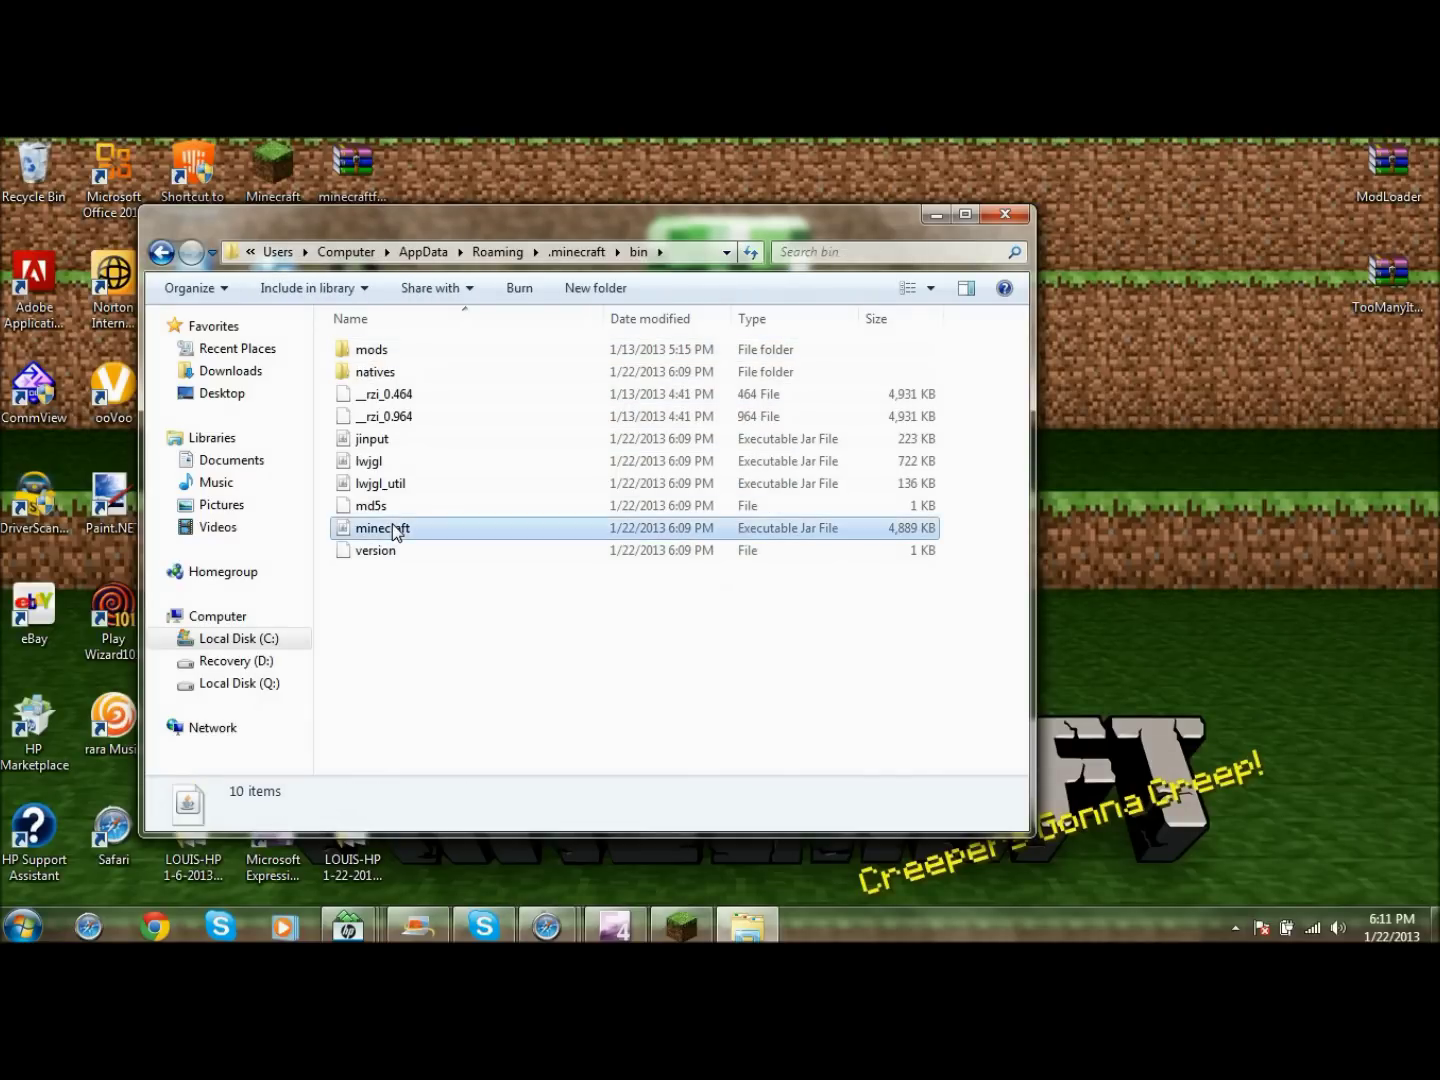
right_click(392, 530)
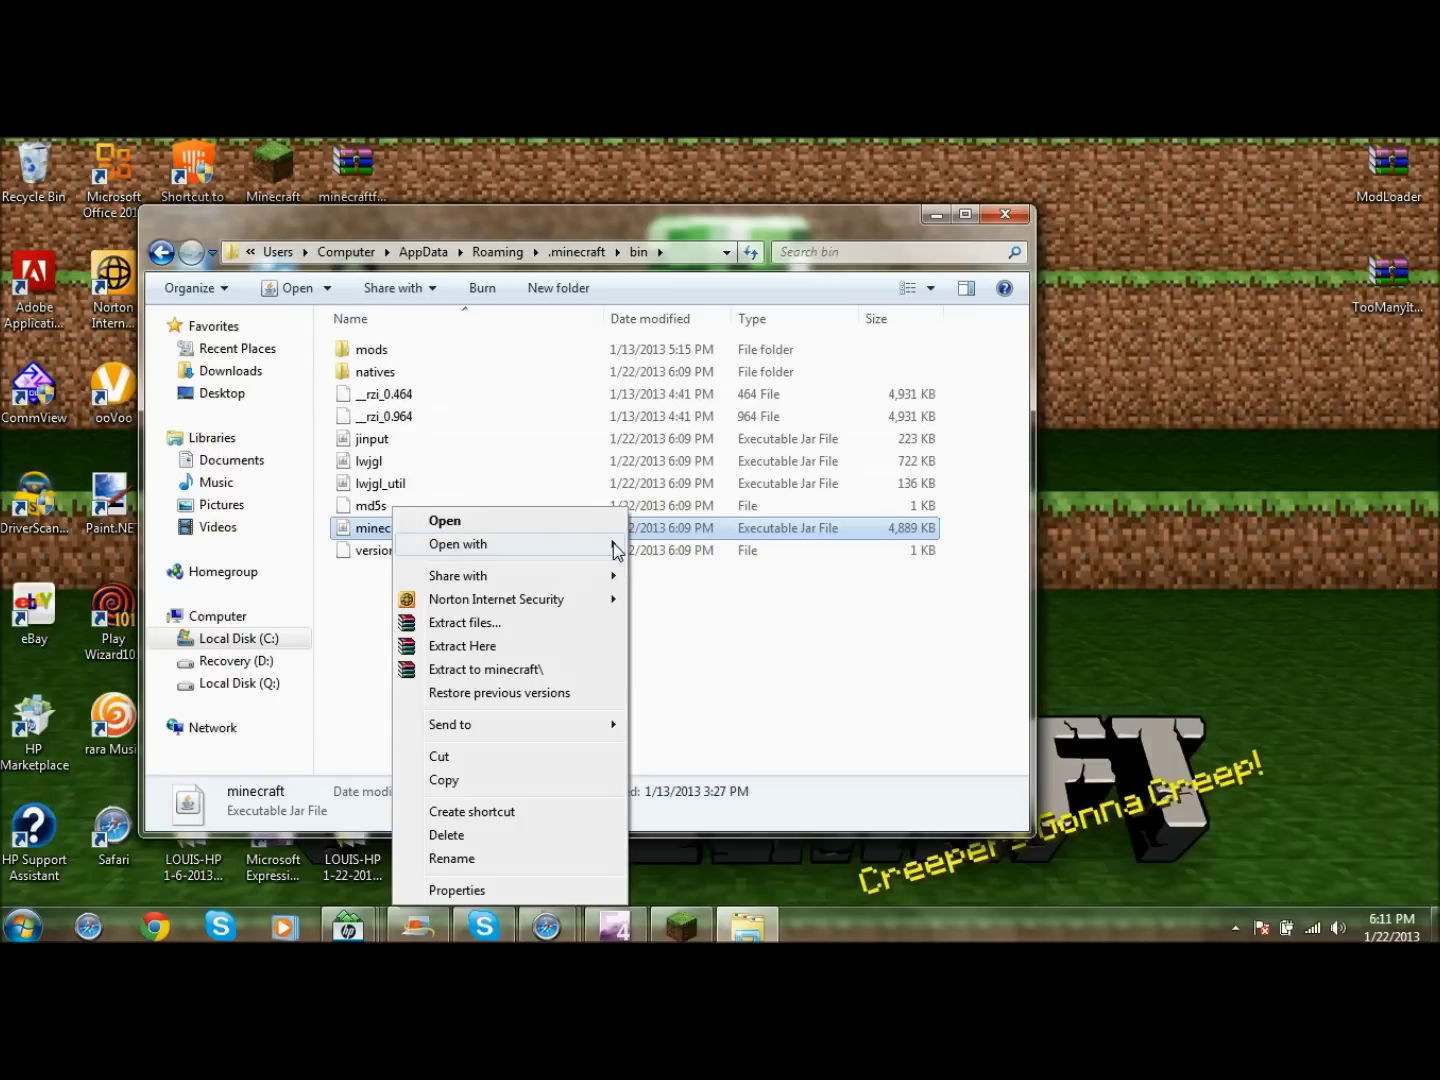
mouse_move(578, 558)
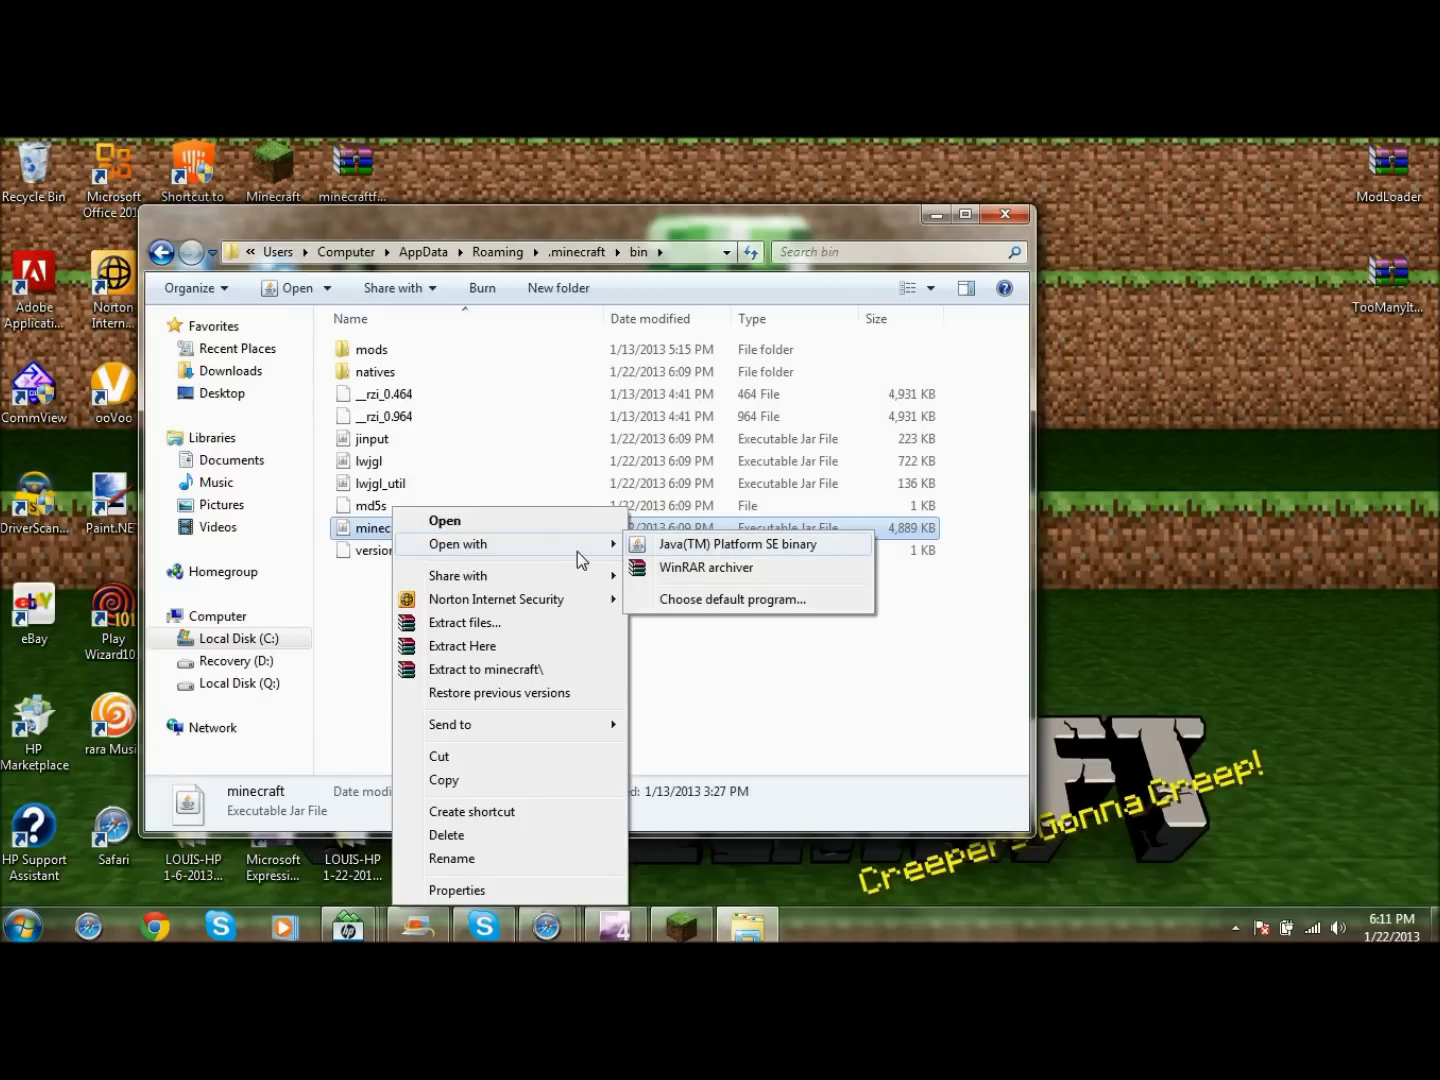
left_click(694, 574)
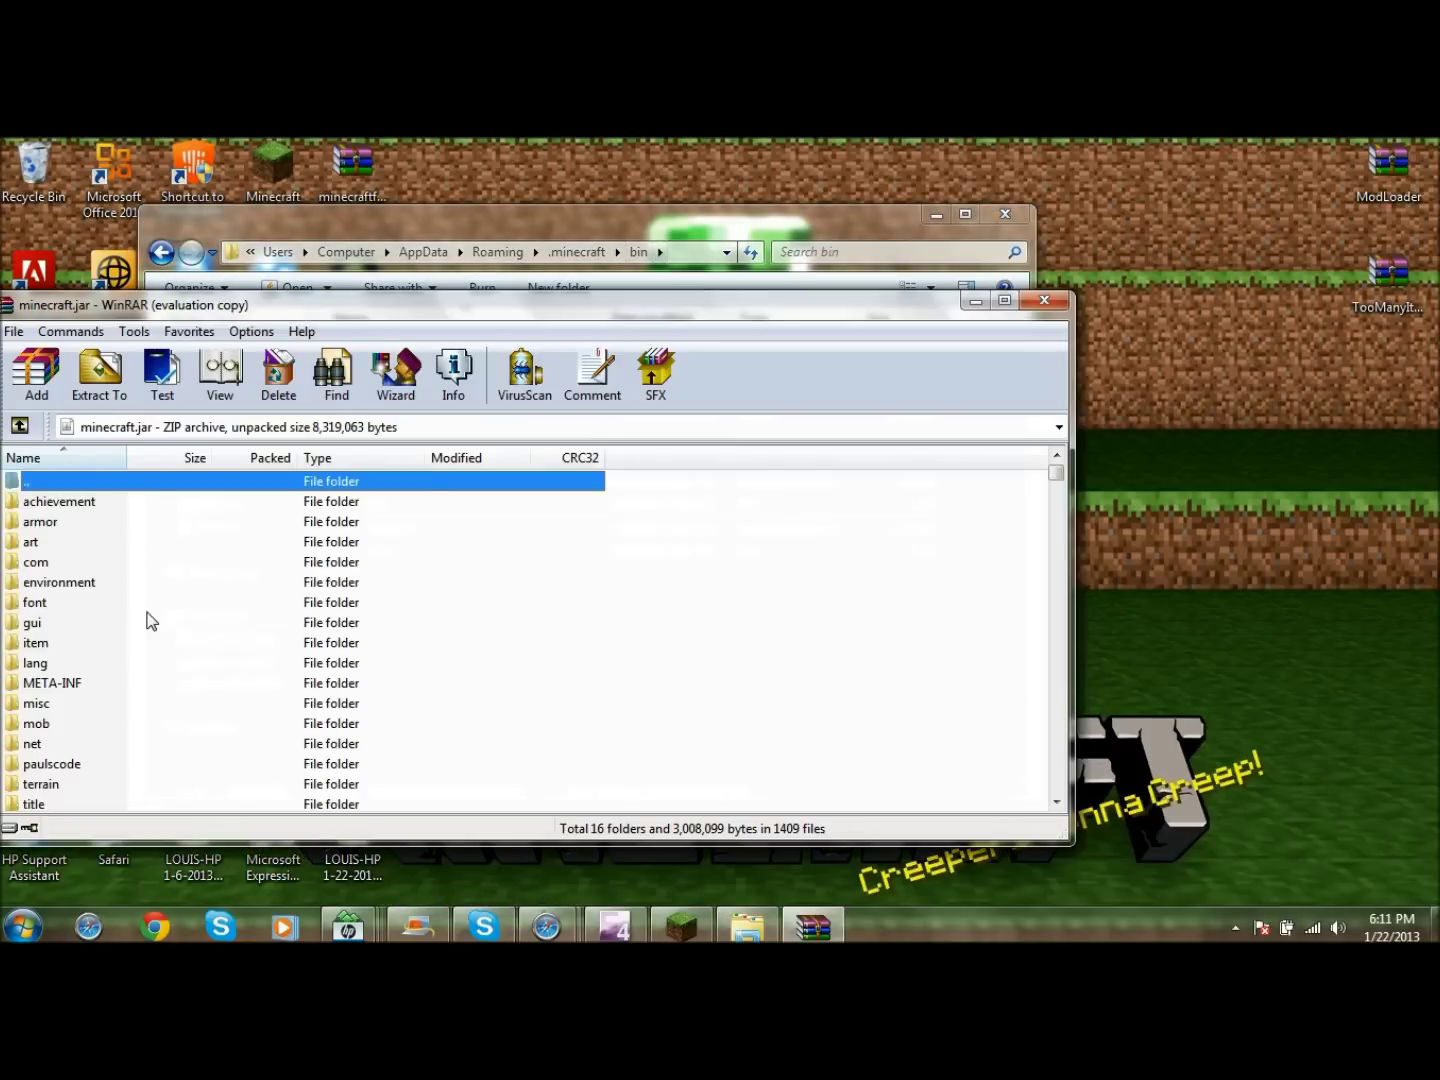
Step: Open ModLoader.zip and try adding all its class files to minecraft.jar, dismissing the diagnostic messages
left_click(1003, 211)
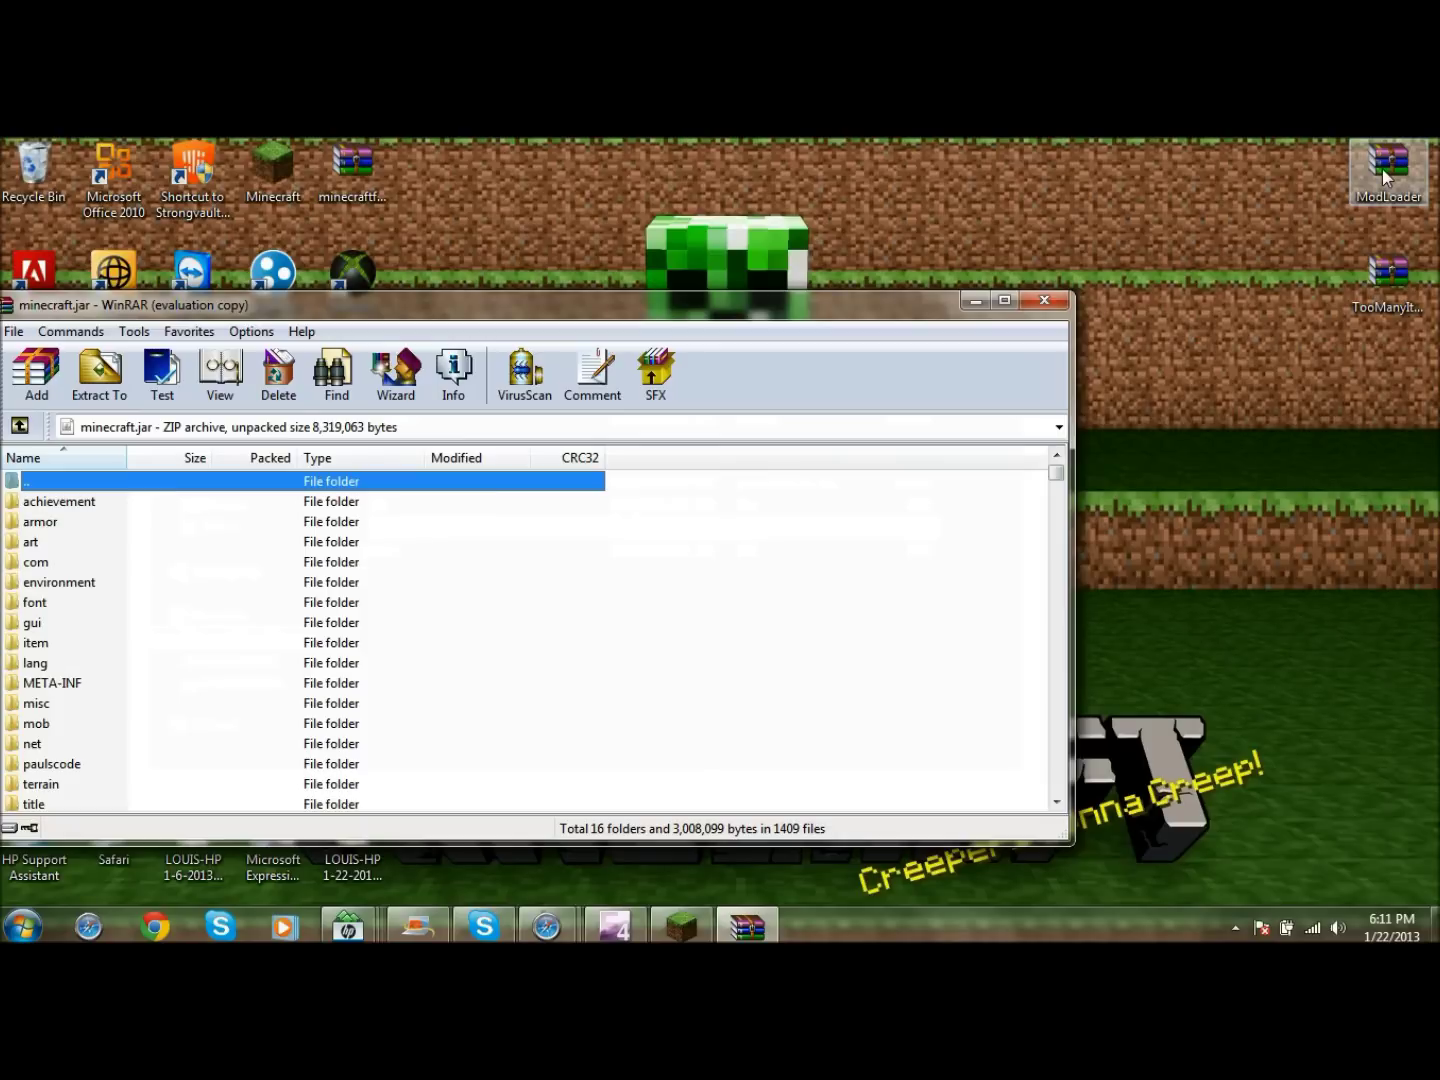
double_click(1386, 178)
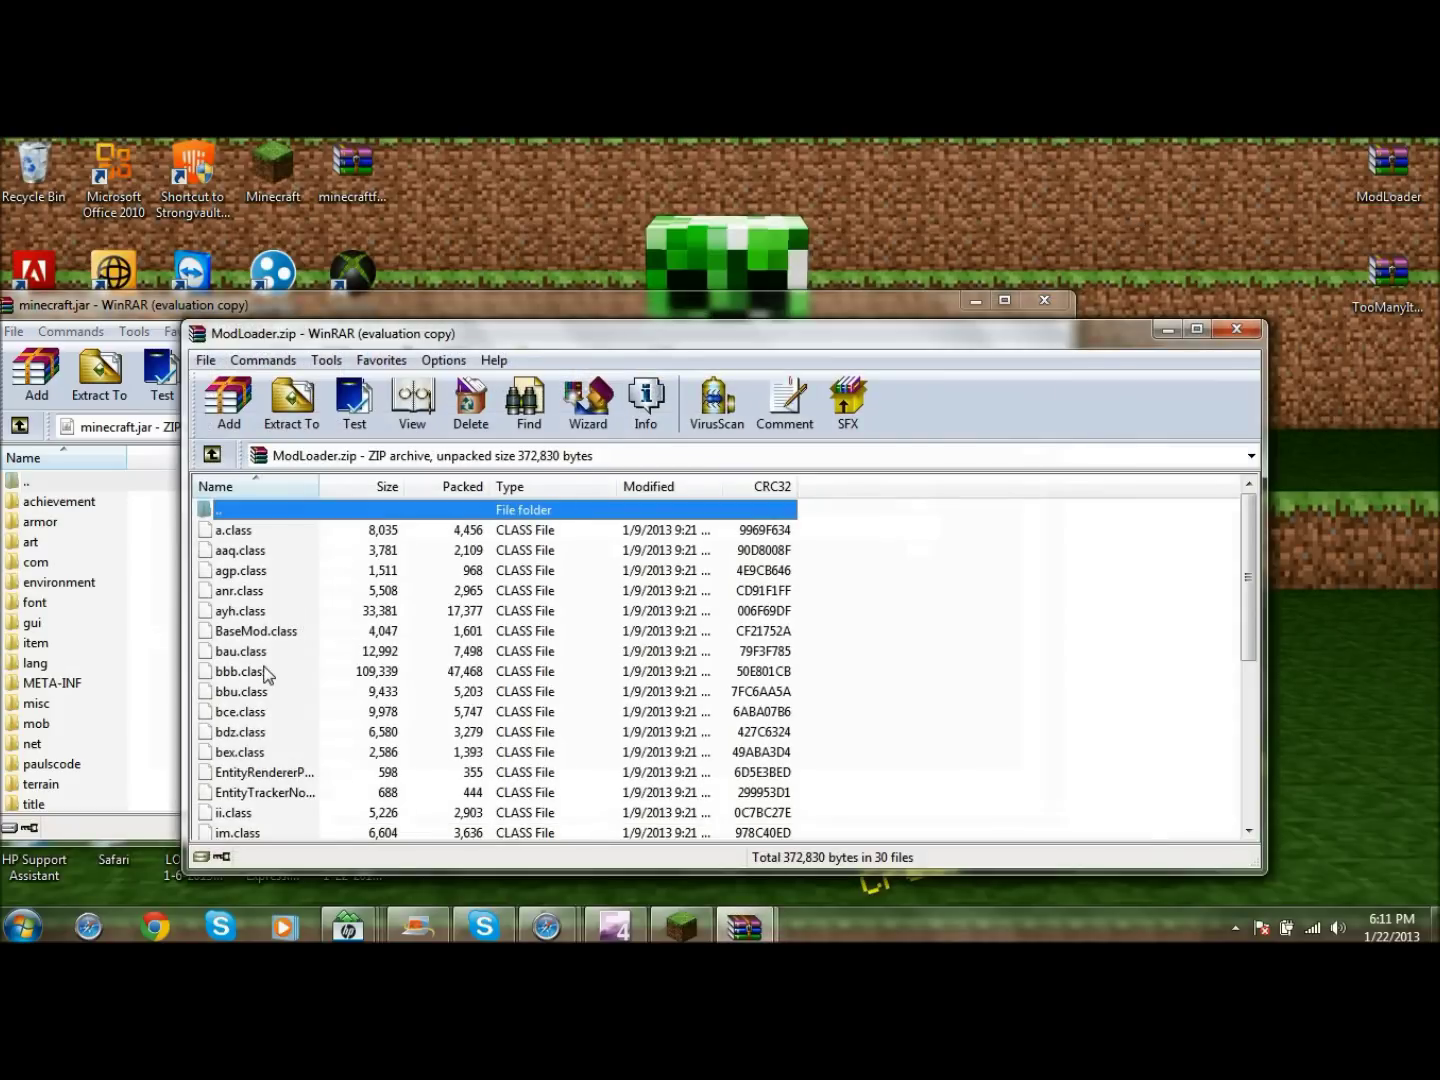
left_click_drag(1021, 522, 670, 907)
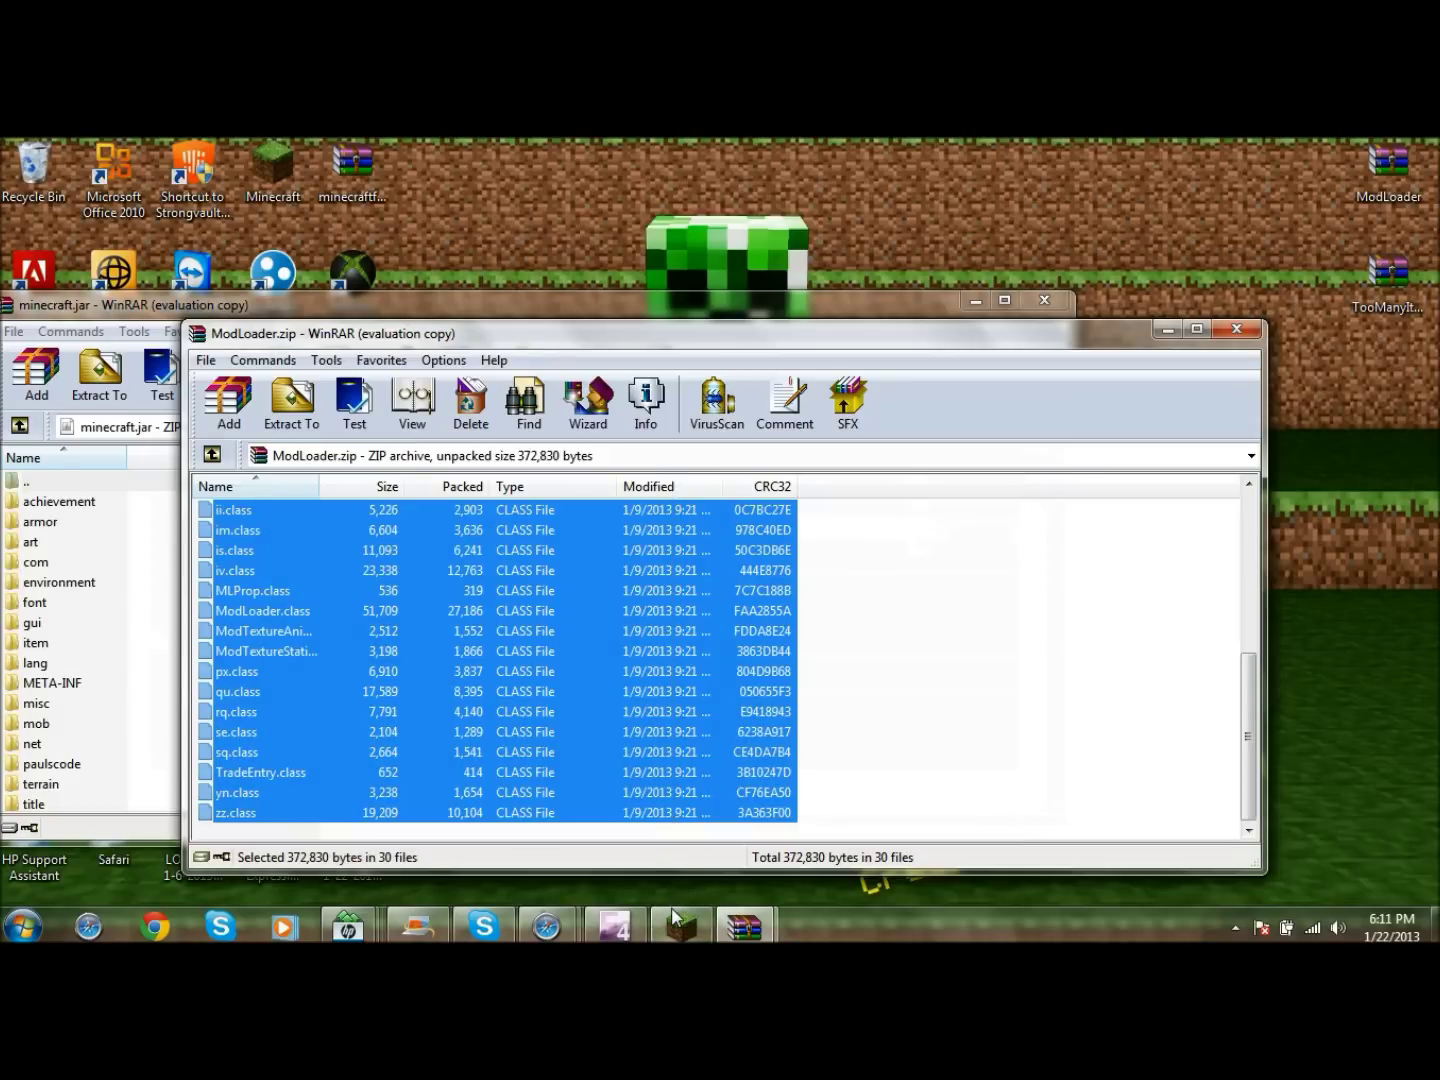
left_click_drag(519, 690, 103, 652)
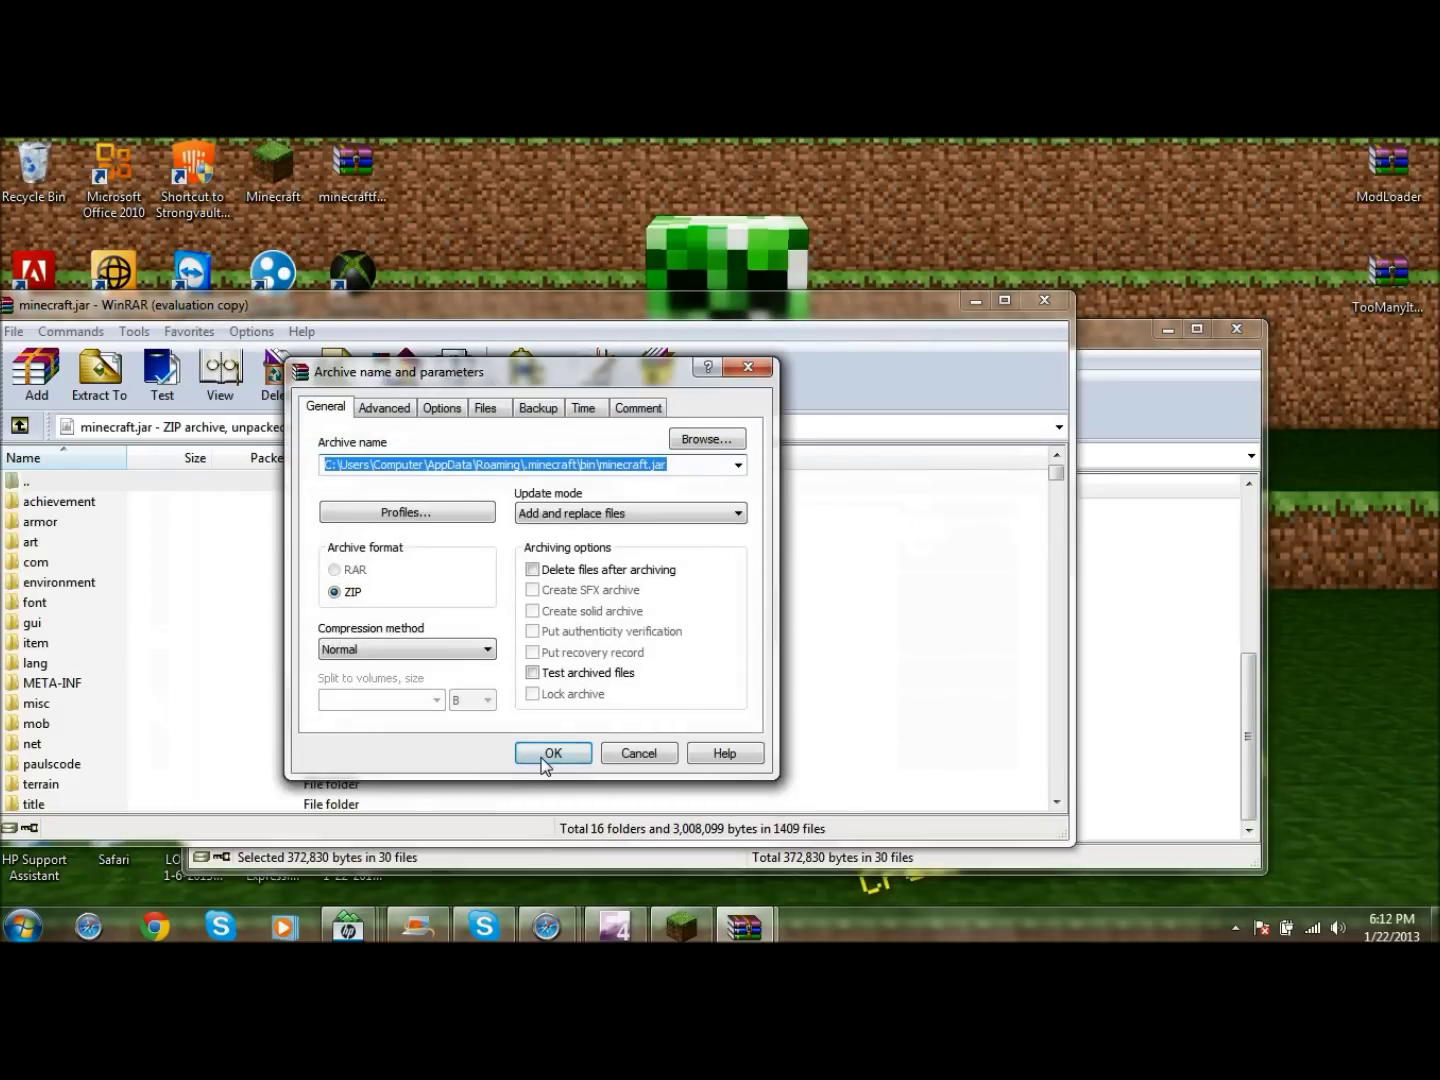
left_click(547, 755)
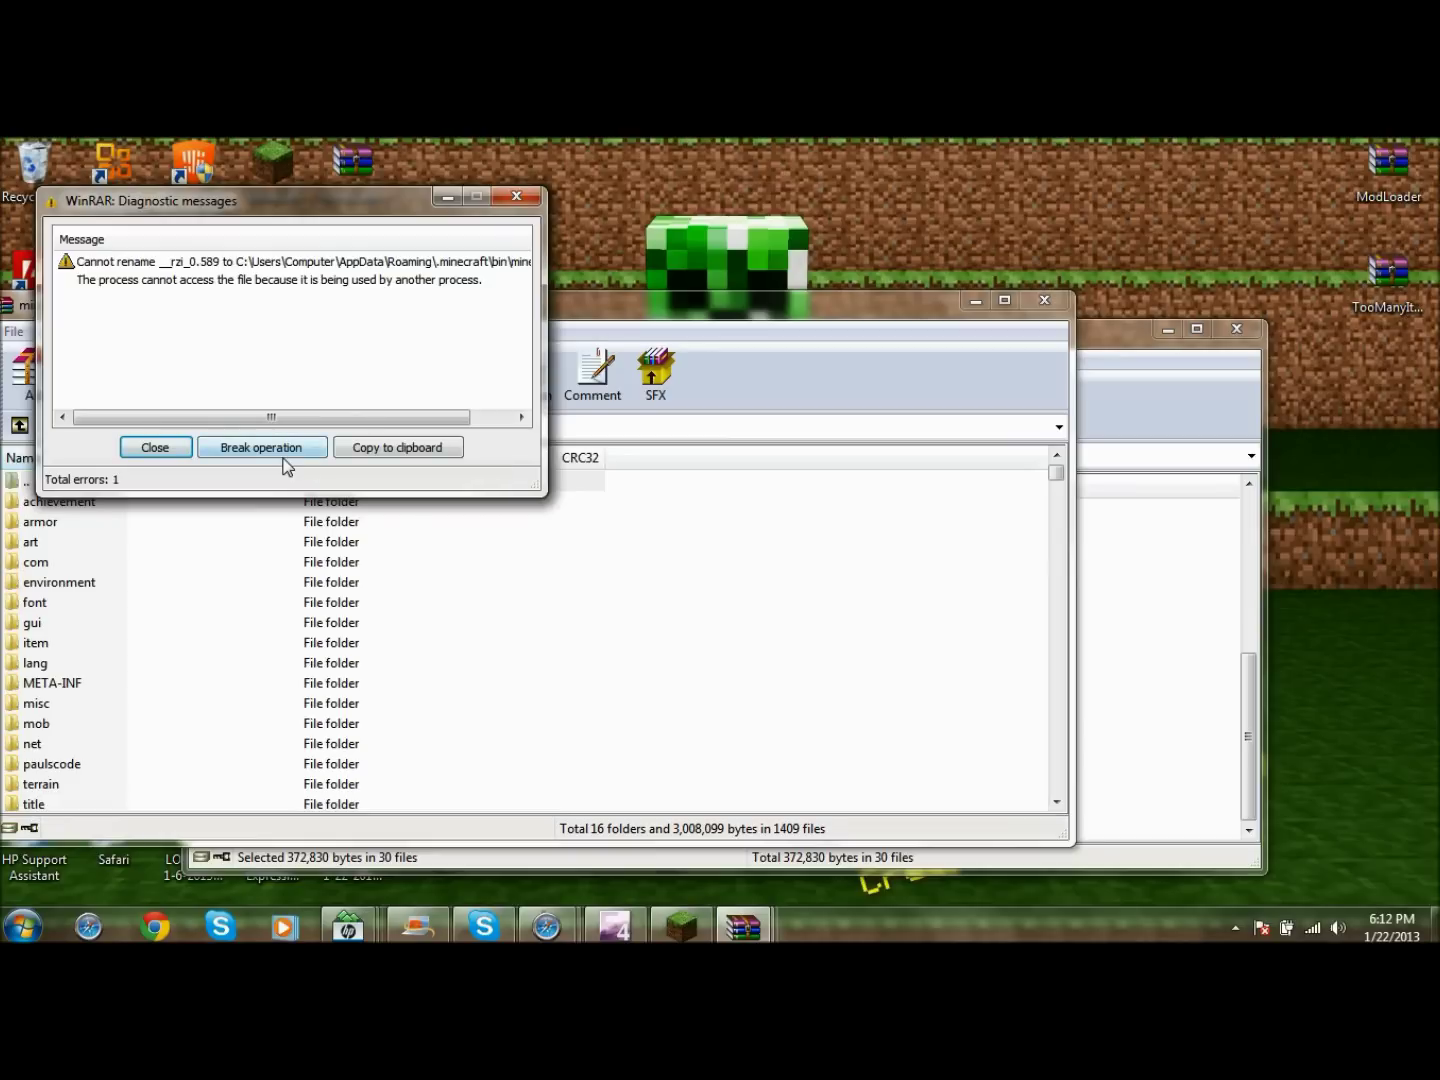
left_click(515, 197)
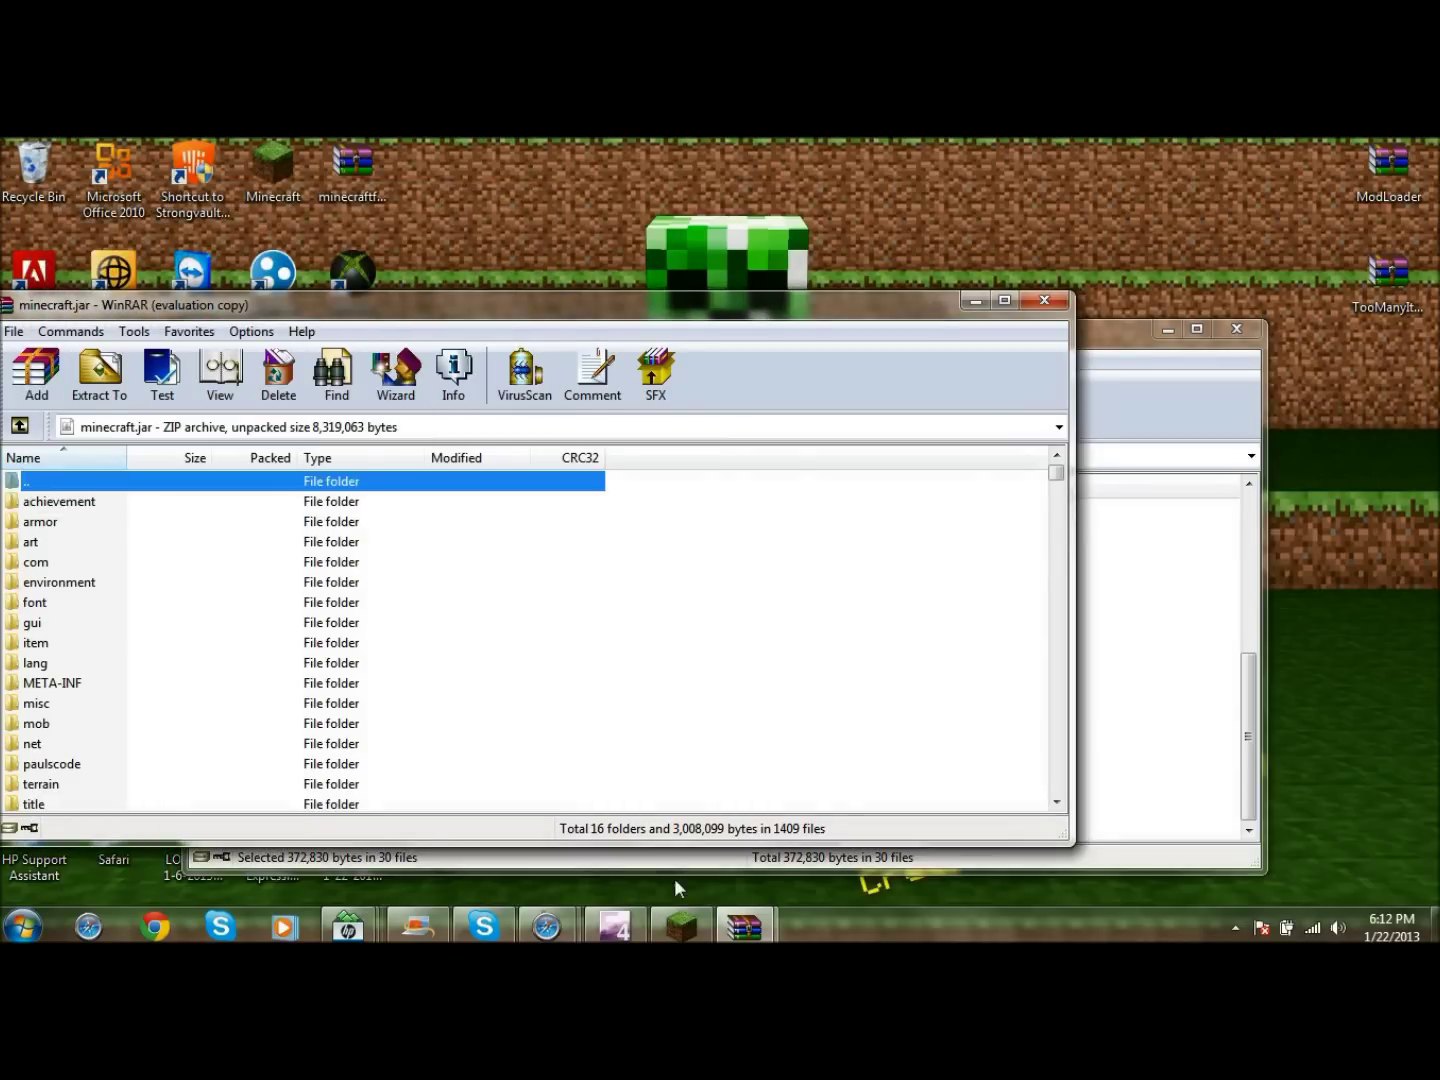
Step: Quit the running Minecraft game, add the ModLoader files to minecraft.jar again, and close ModLoader.zip
left_click(705, 929)
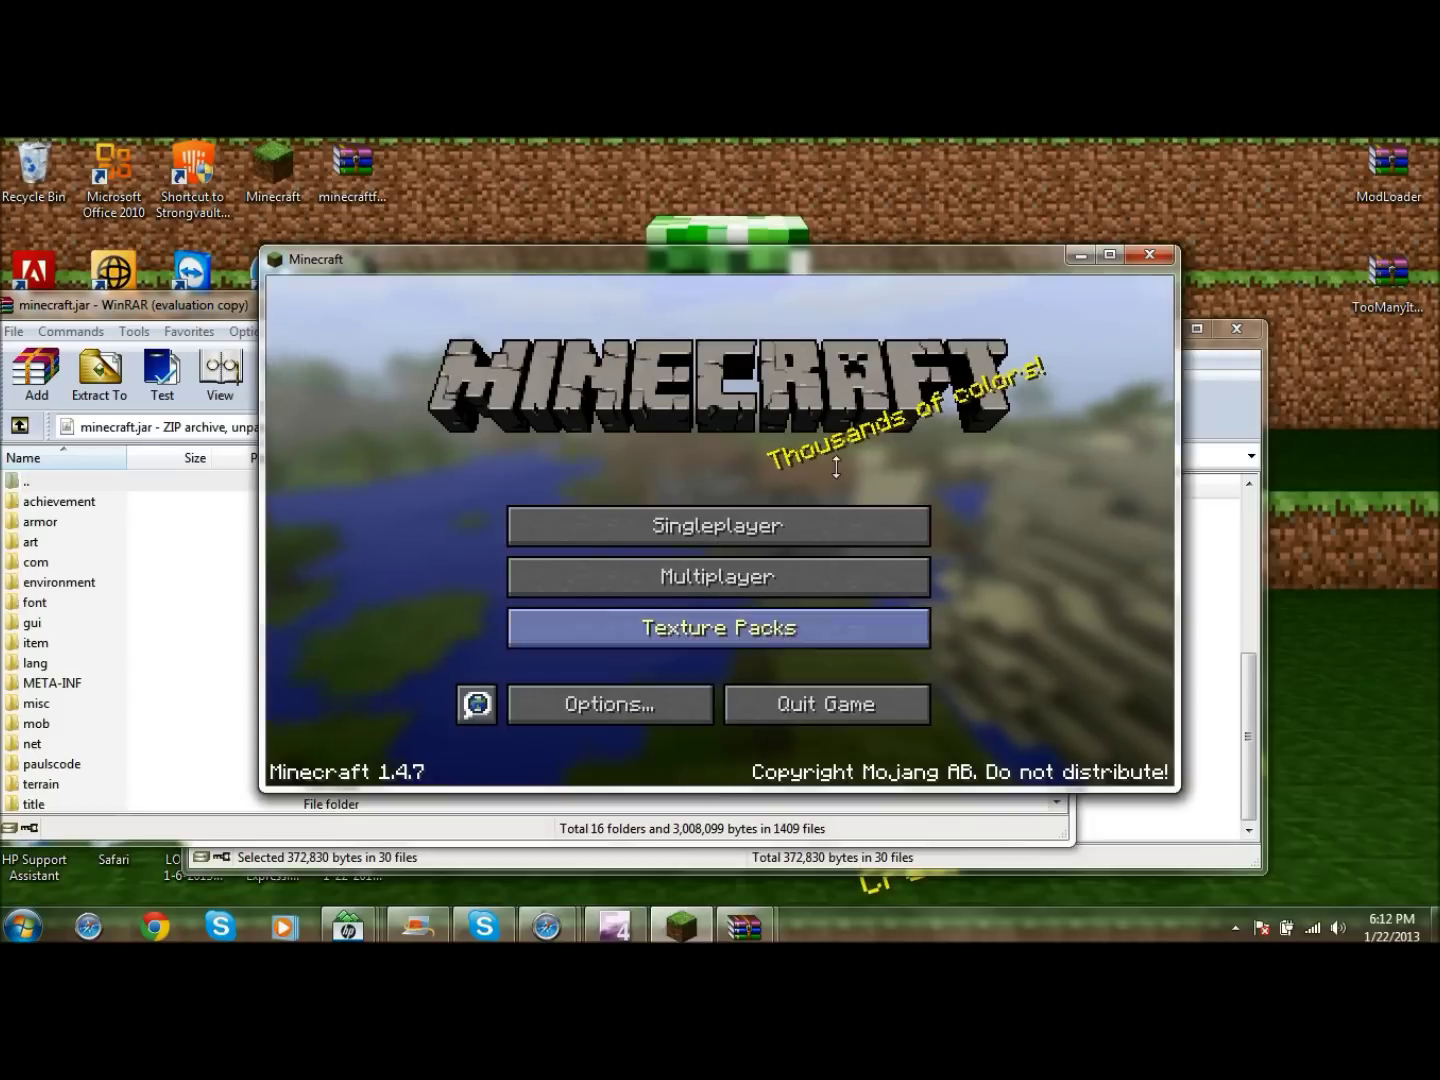
left_click(1150, 256)
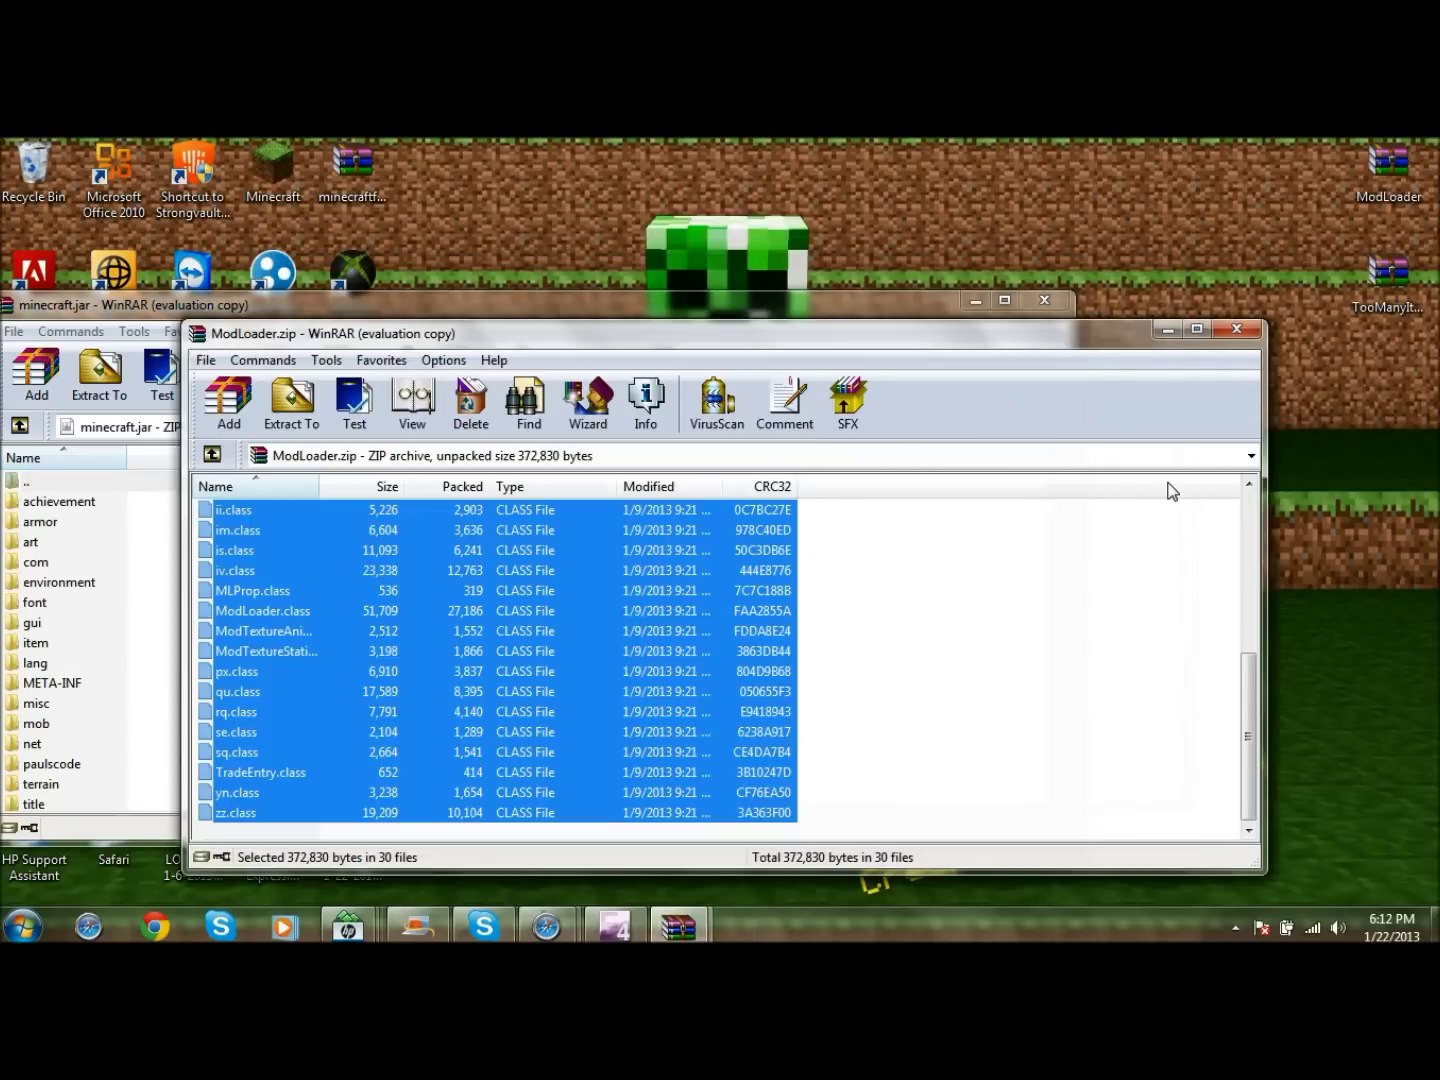
left_click_drag(354, 596, 85, 560)
left_click(556, 757)
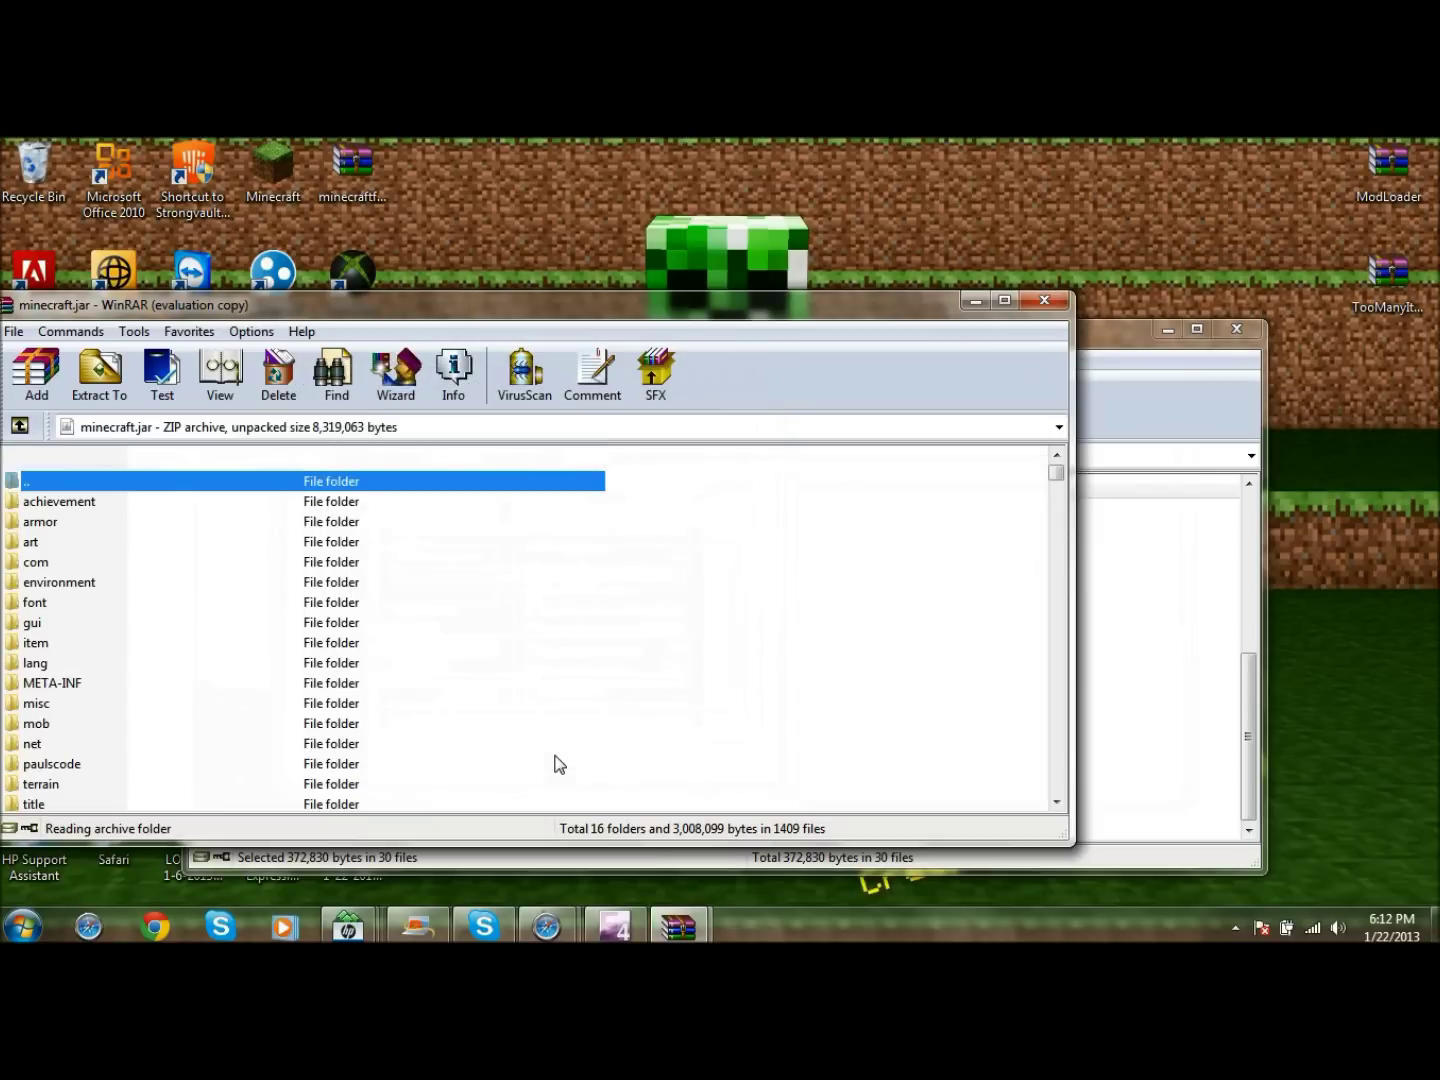
left_click(1199, 589)
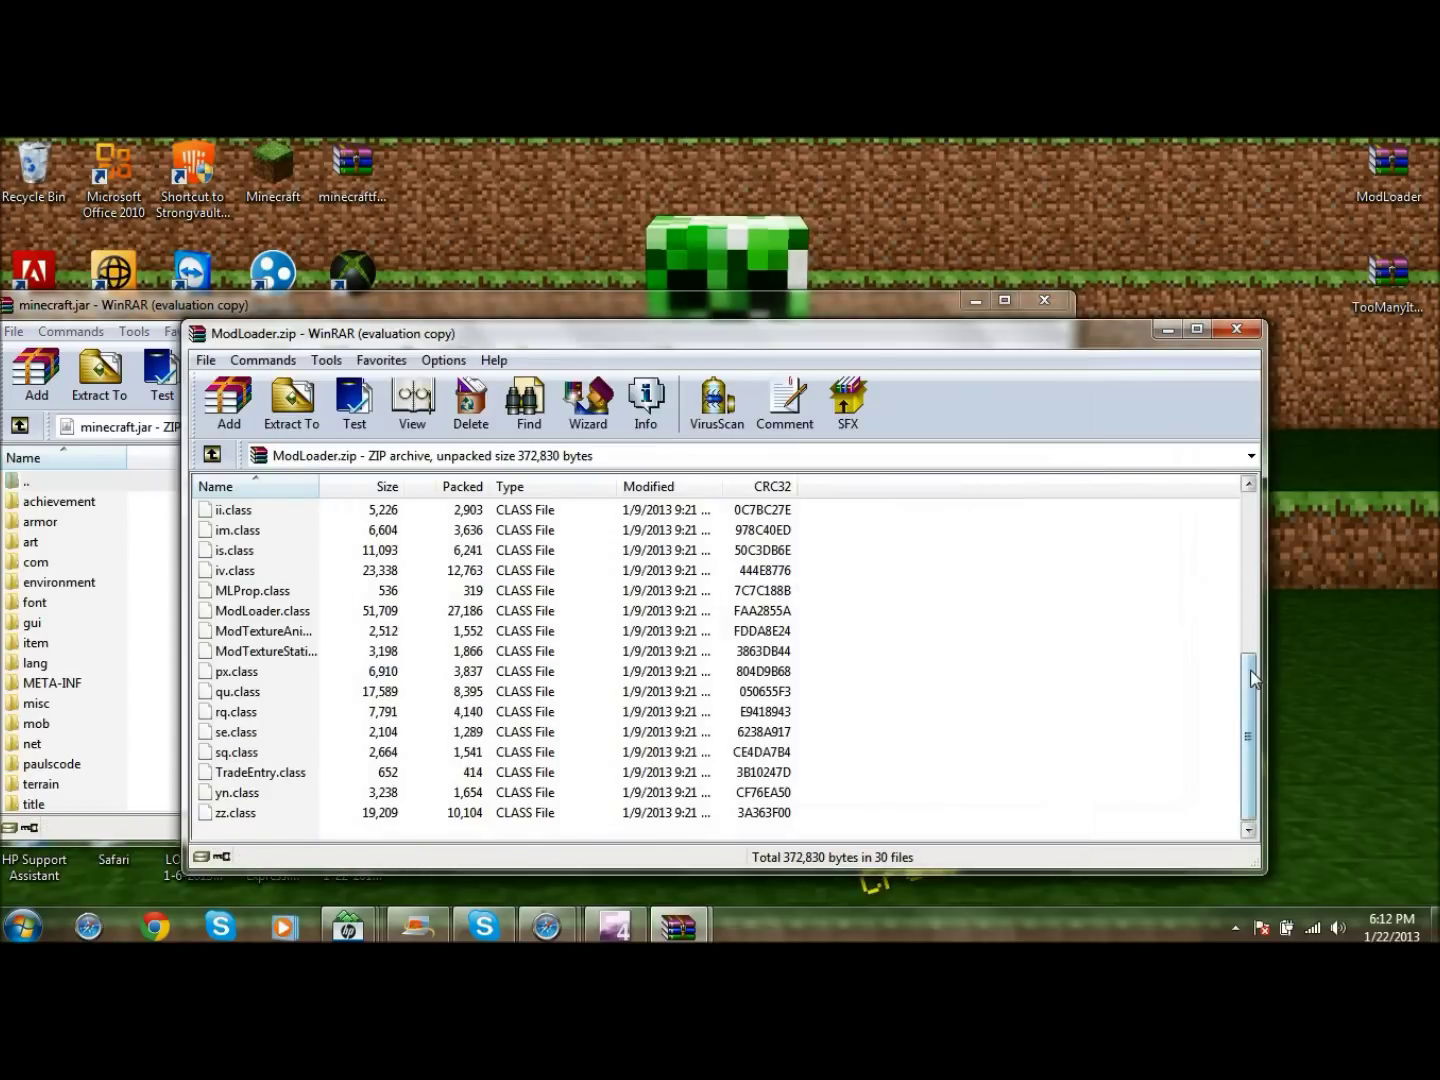
left_click_drag(1247, 676, 1221, 514)
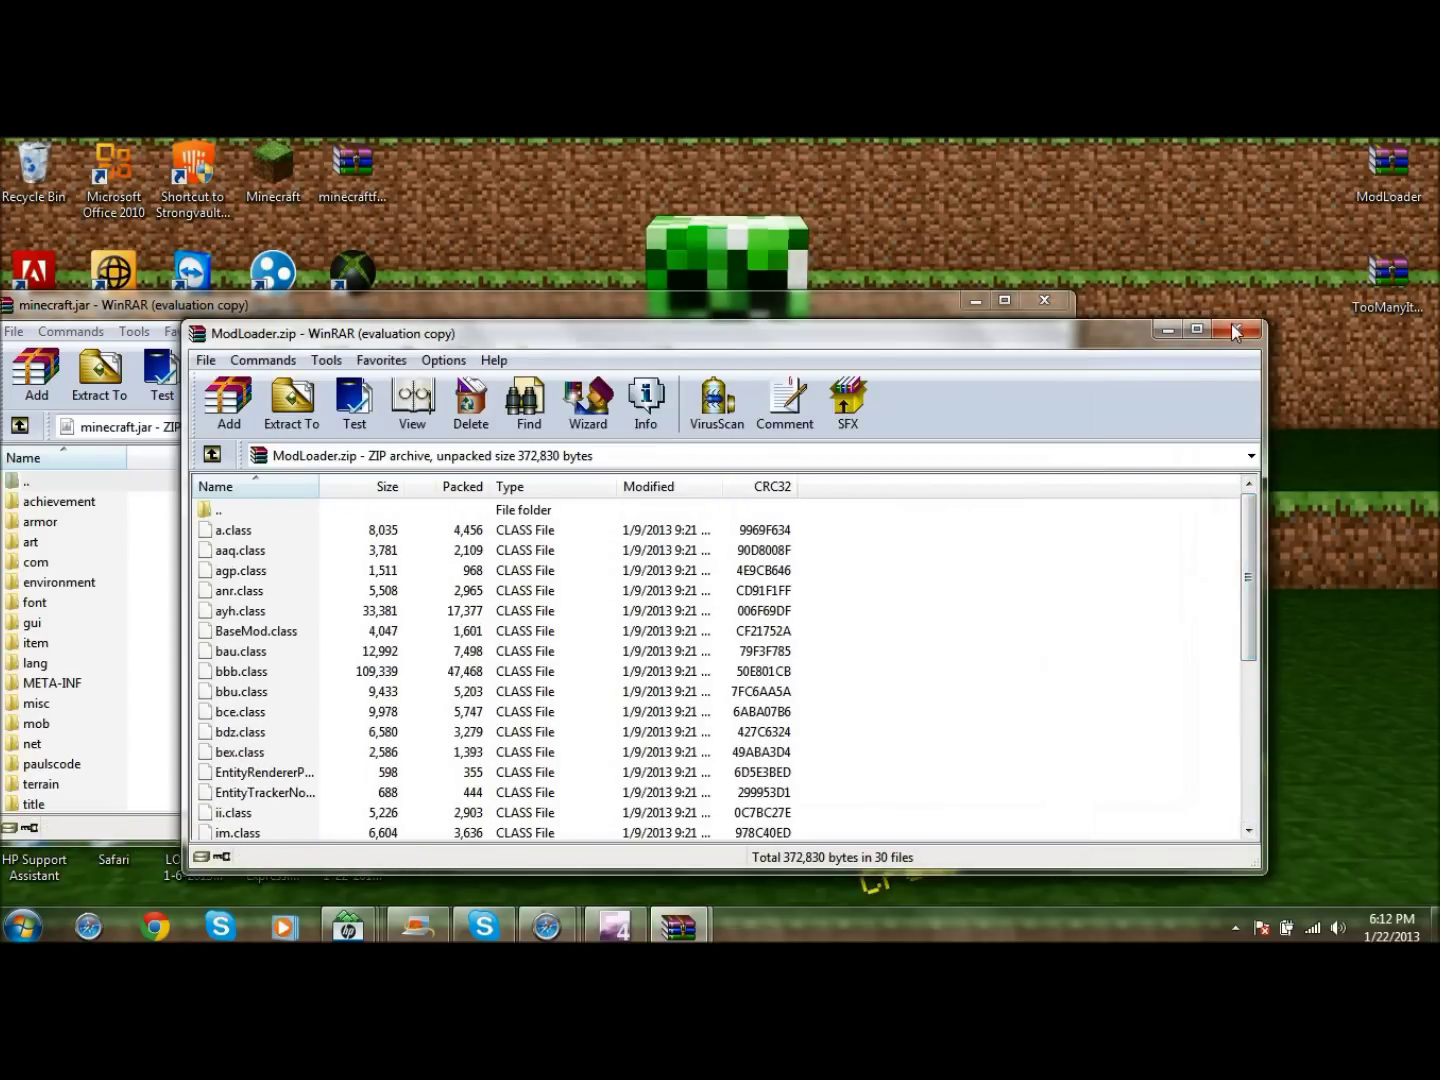
left_click(1238, 328)
Step: Add all 42 TooManyItems files to minecraft.jar, then close the TooManyItems archive
double_click(1415, 292)
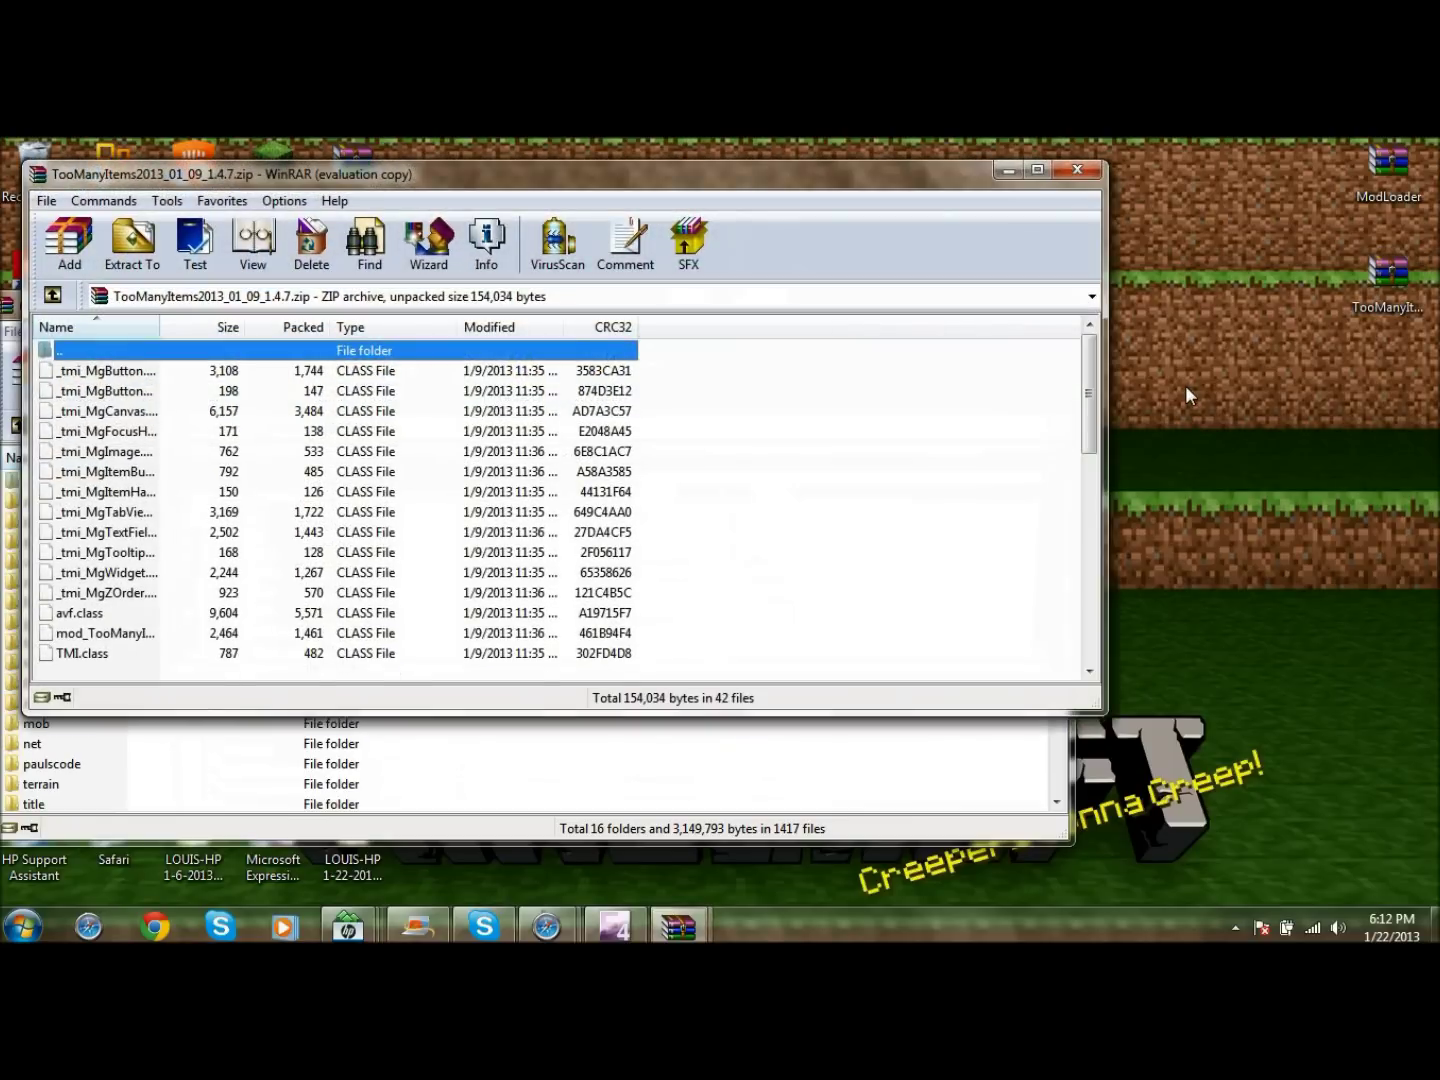
left_click_drag(762, 373, 405, 770)
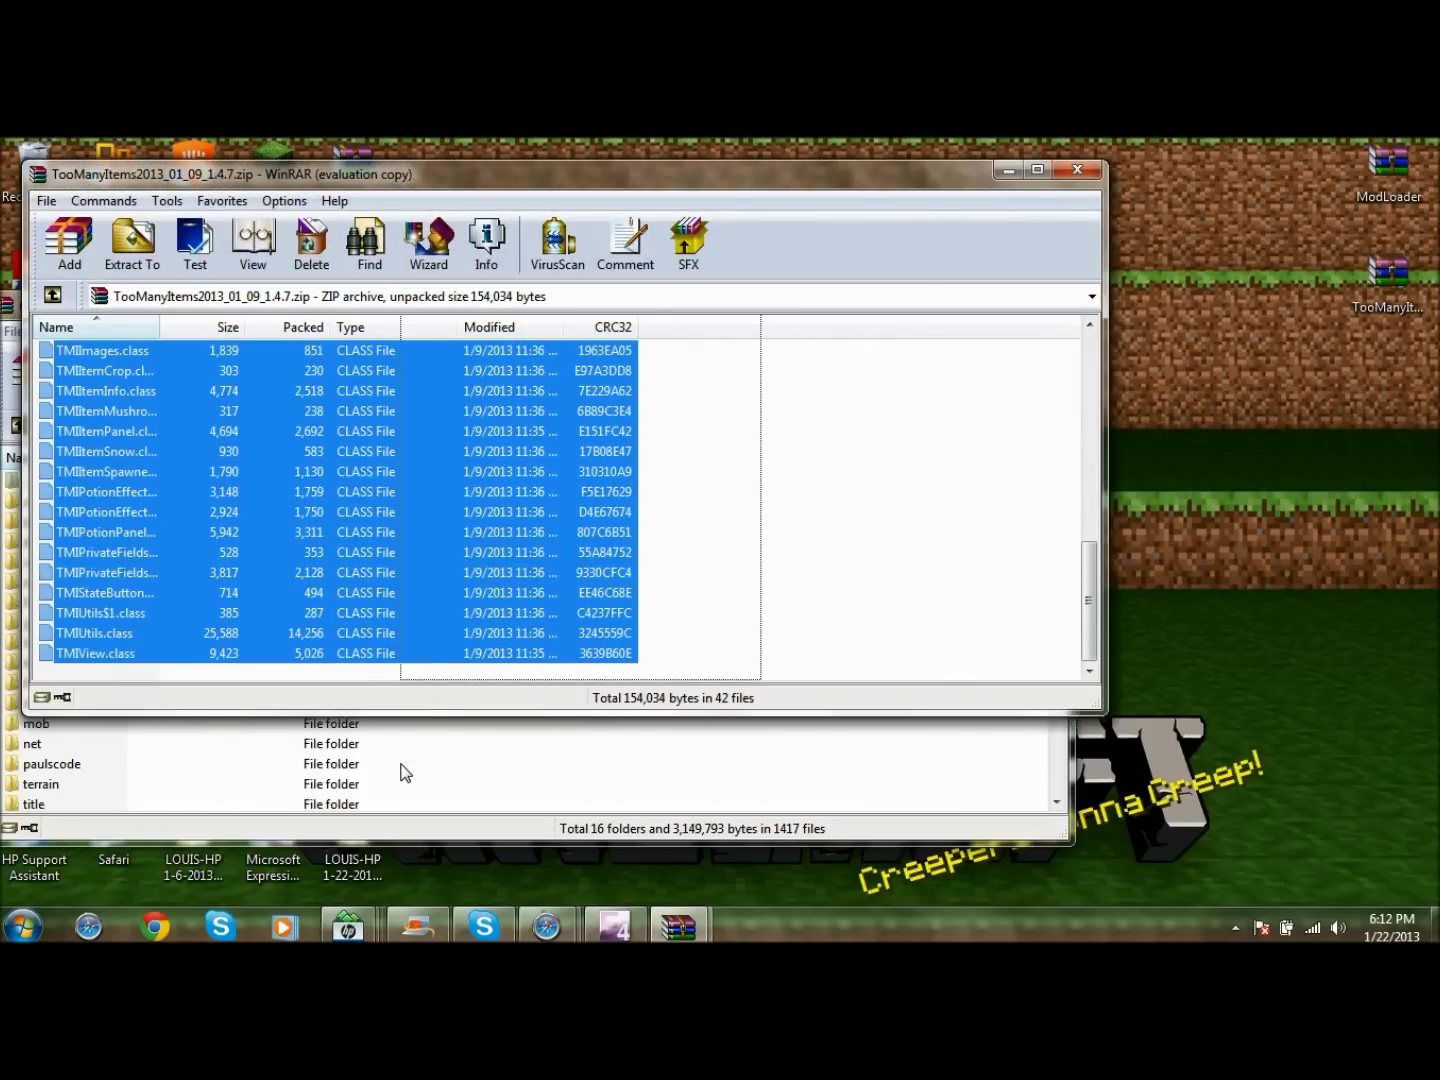
left_click_drag(334, 608, 273, 762)
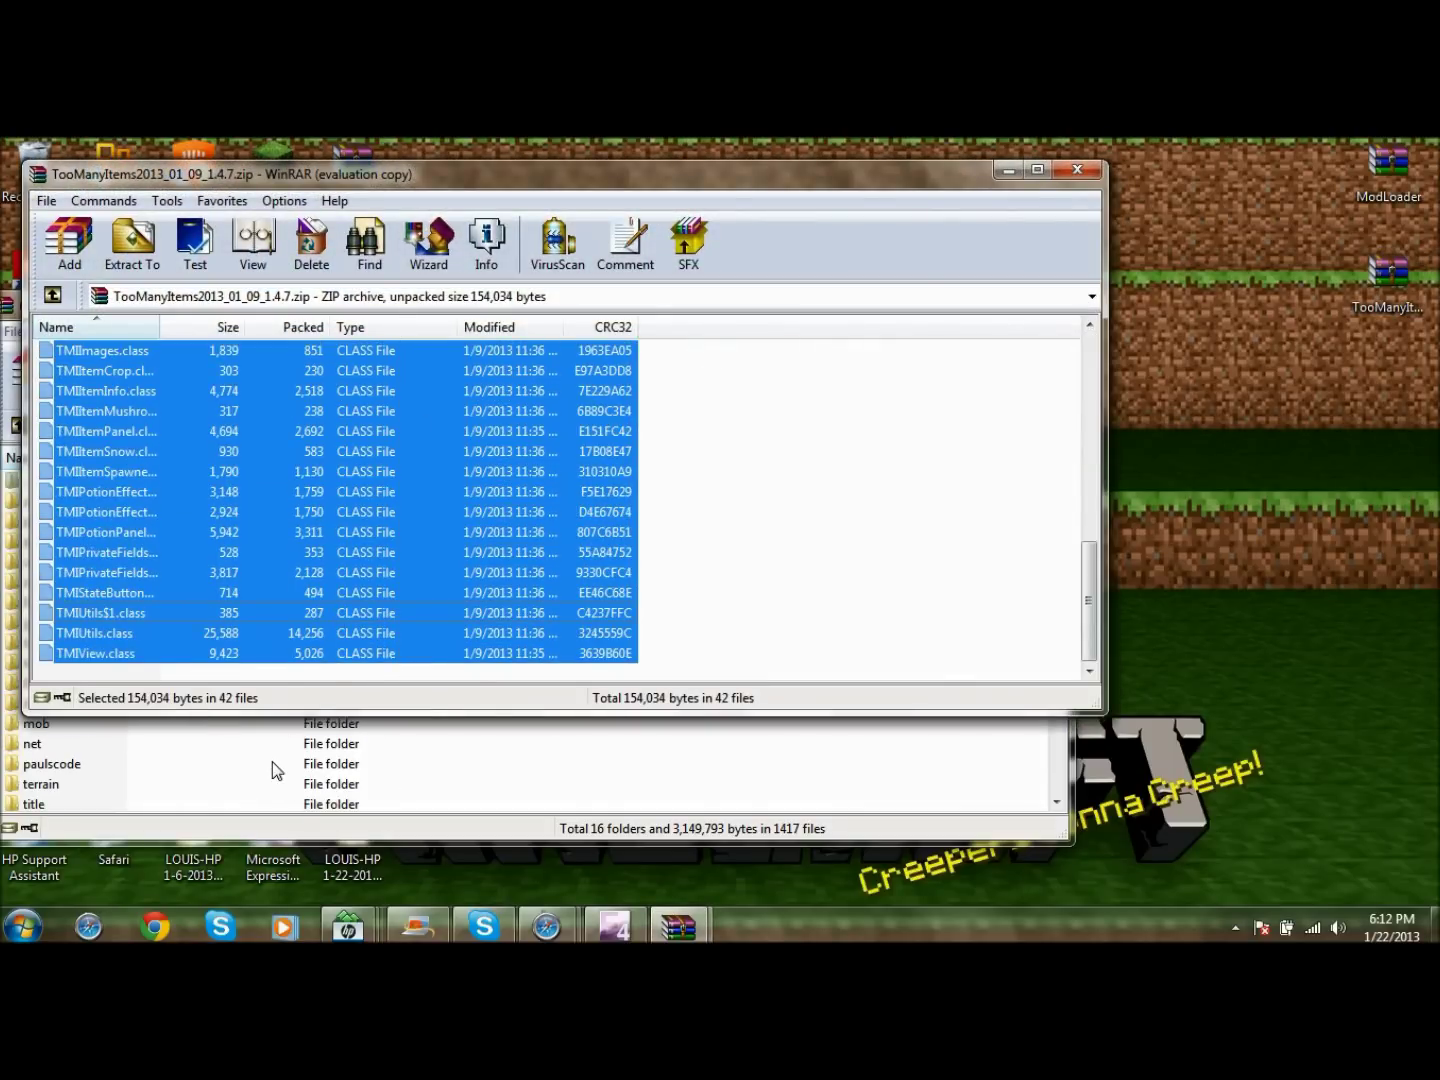
left_click(553, 750)
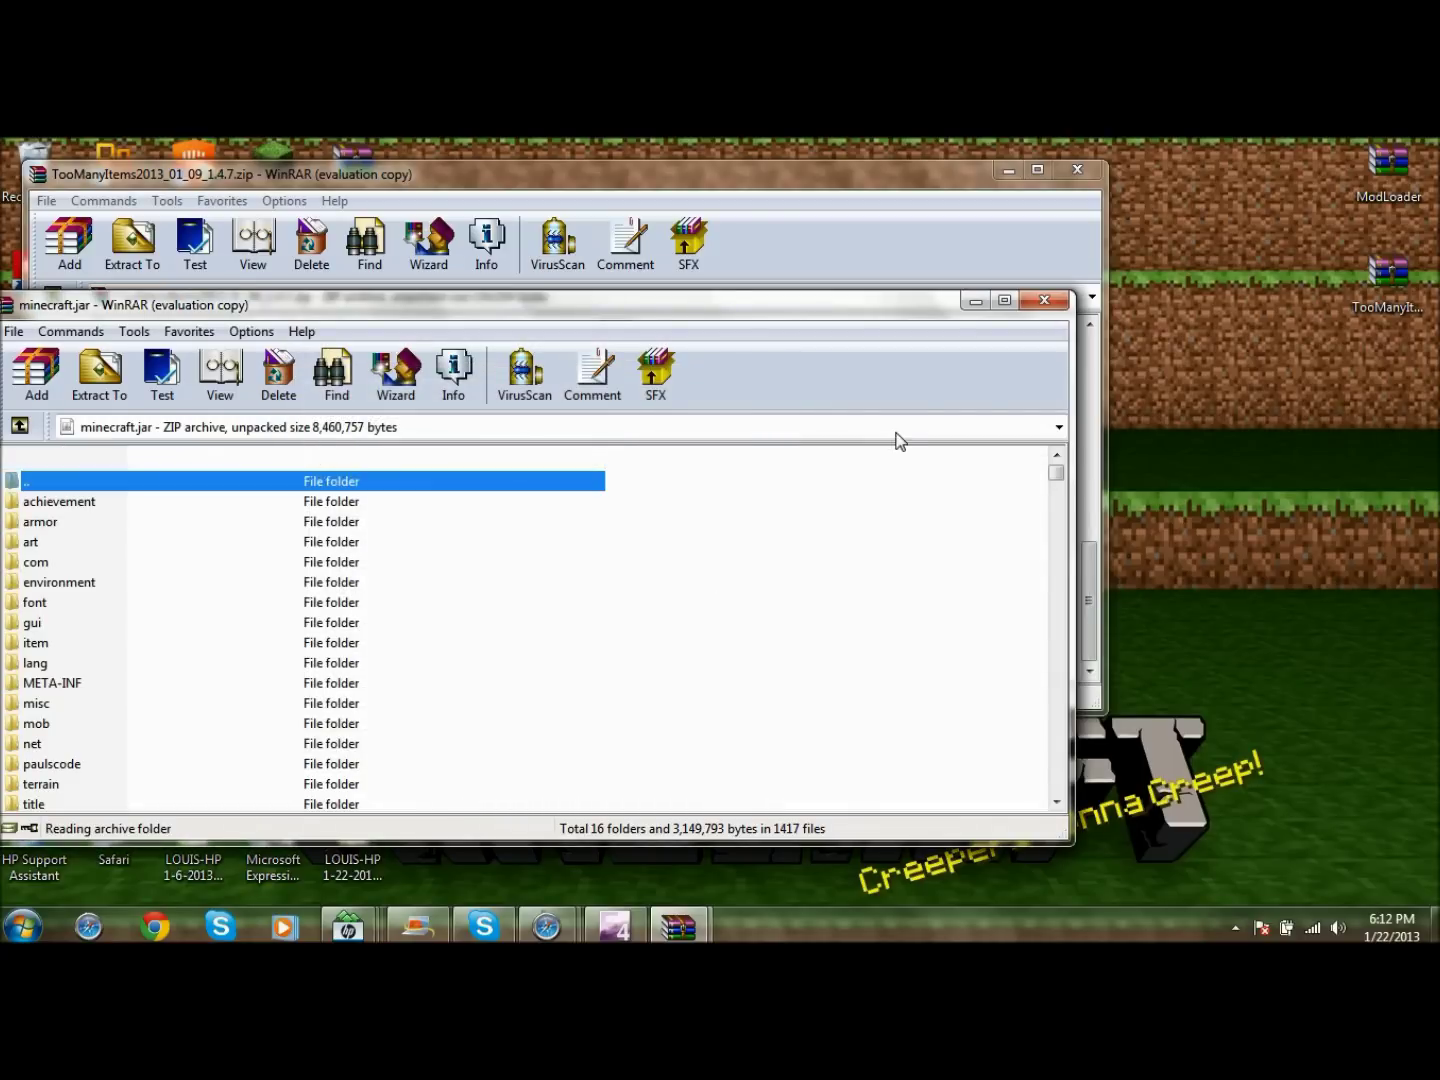
left_click(1075, 175)
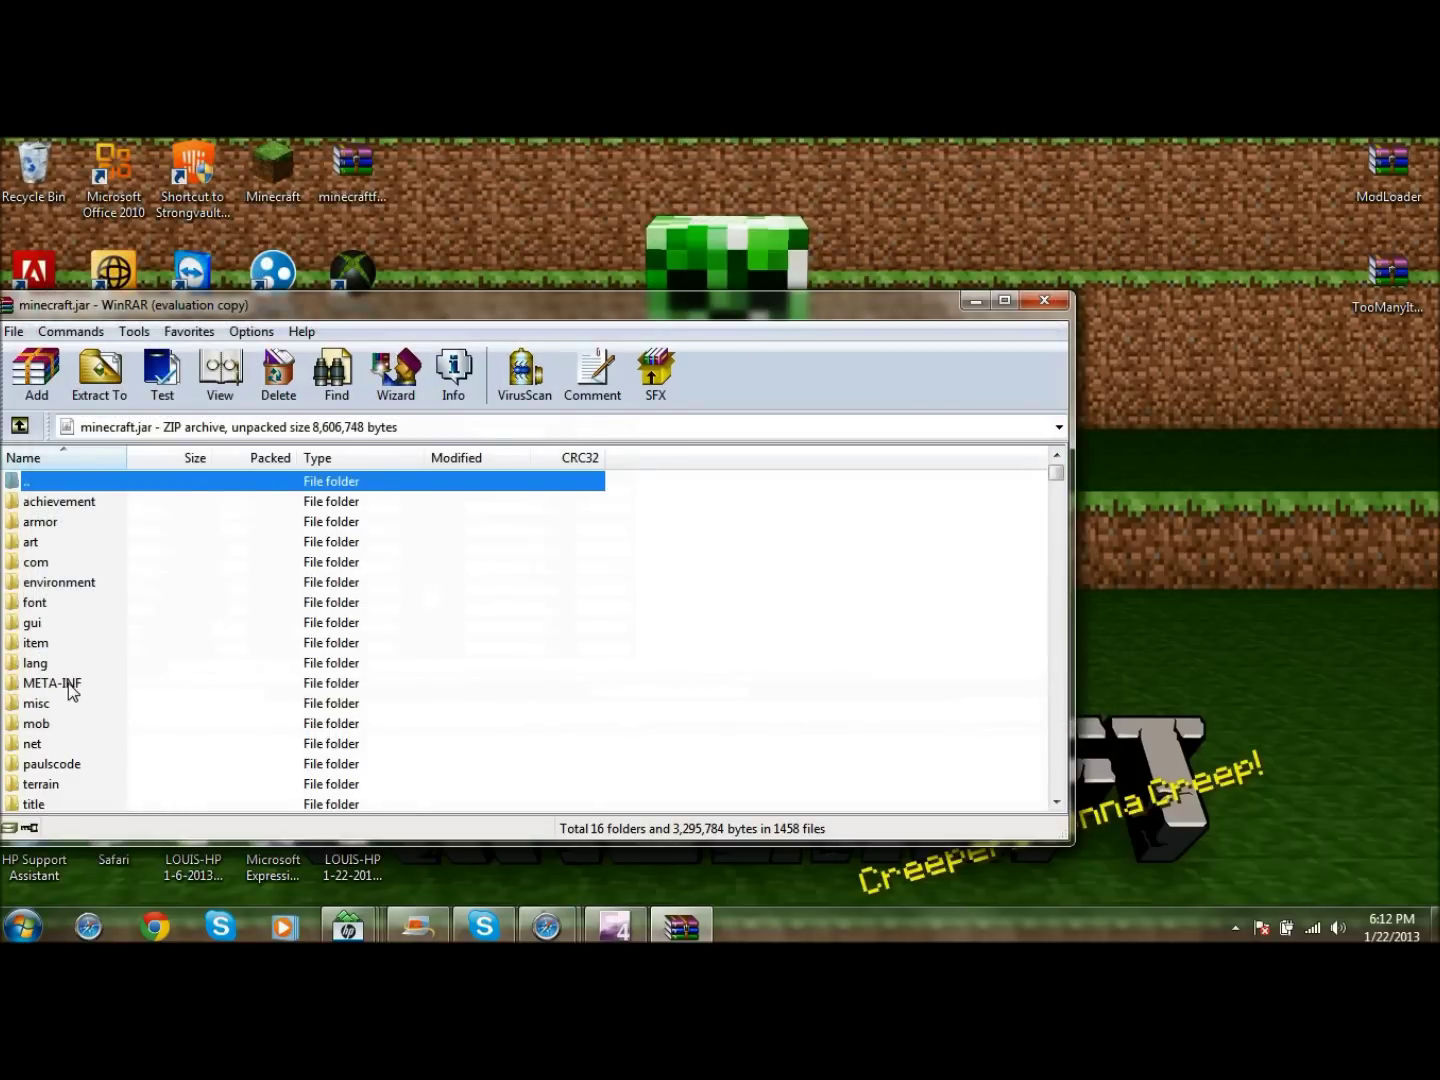
left_click_drag(614, 308, 785, 400)
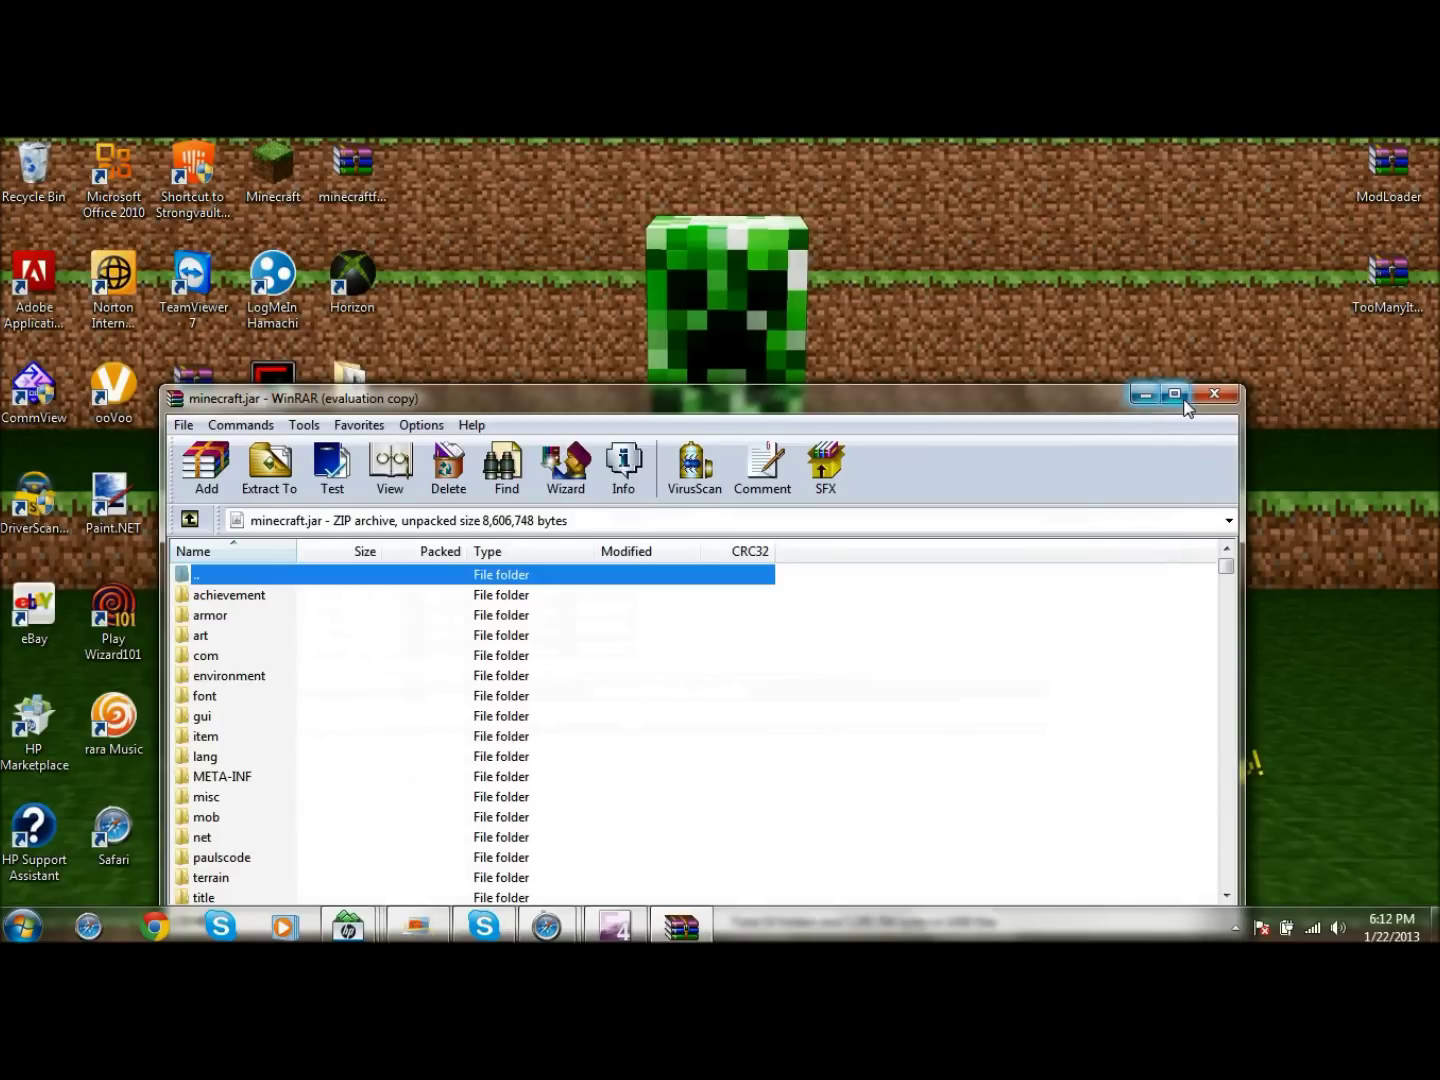
Step: Minimize WinRAR, launch Minecraft, log in from the launcher, then close the blank game window
left_click(1147, 401)
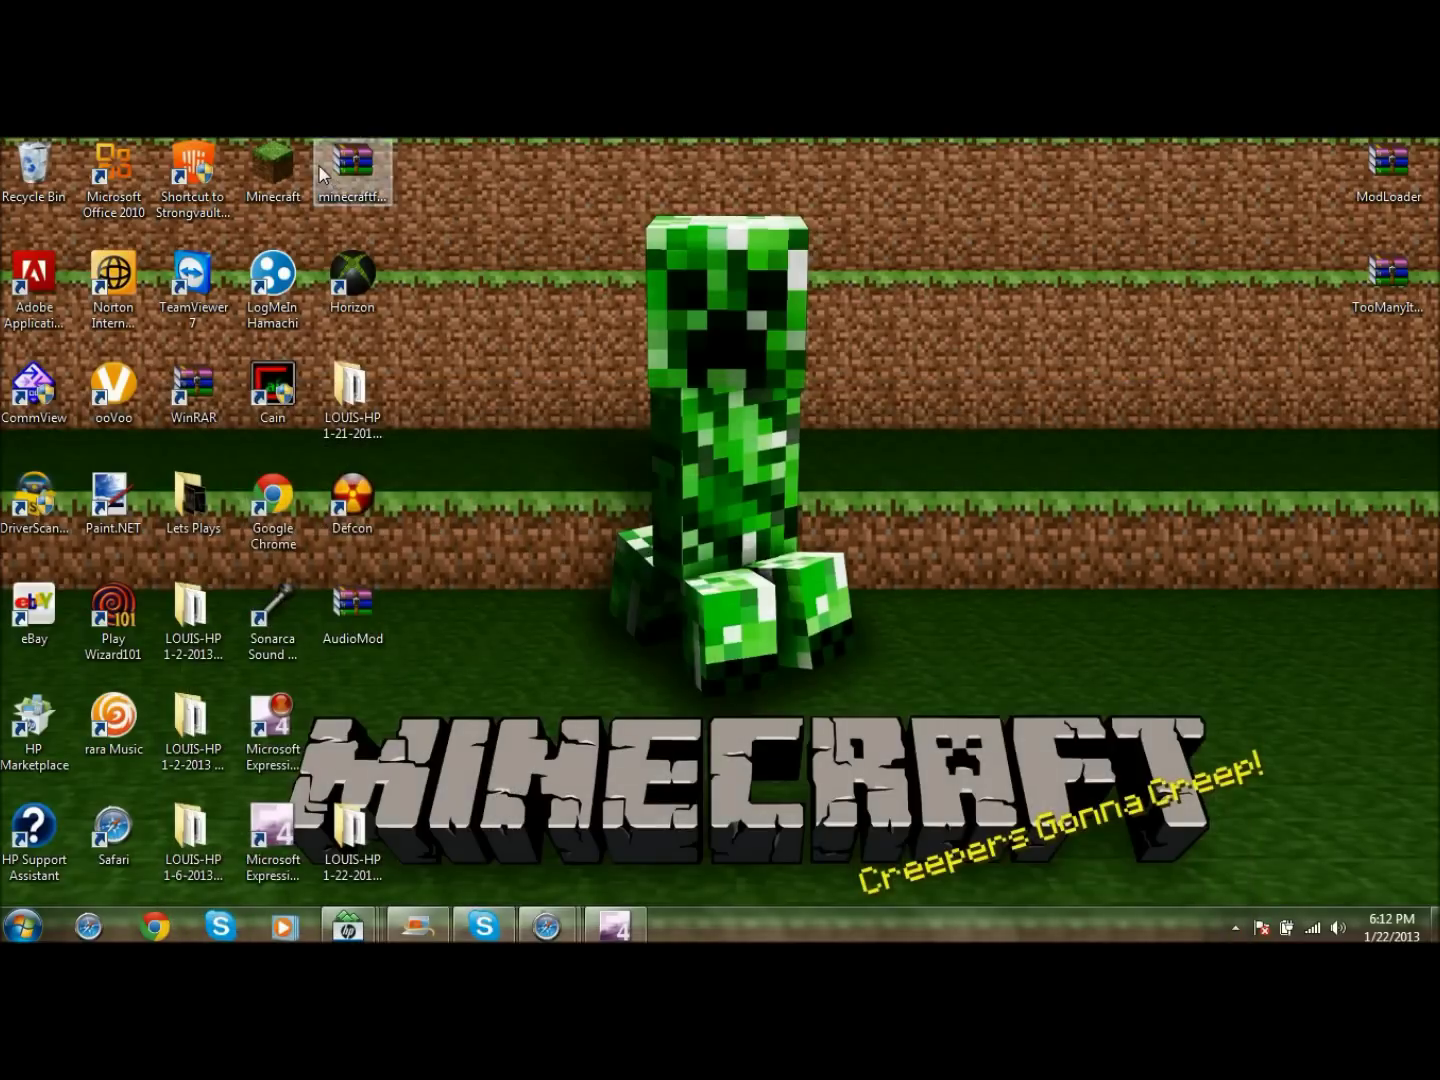
double_click(276, 164)
left_click(757, 551)
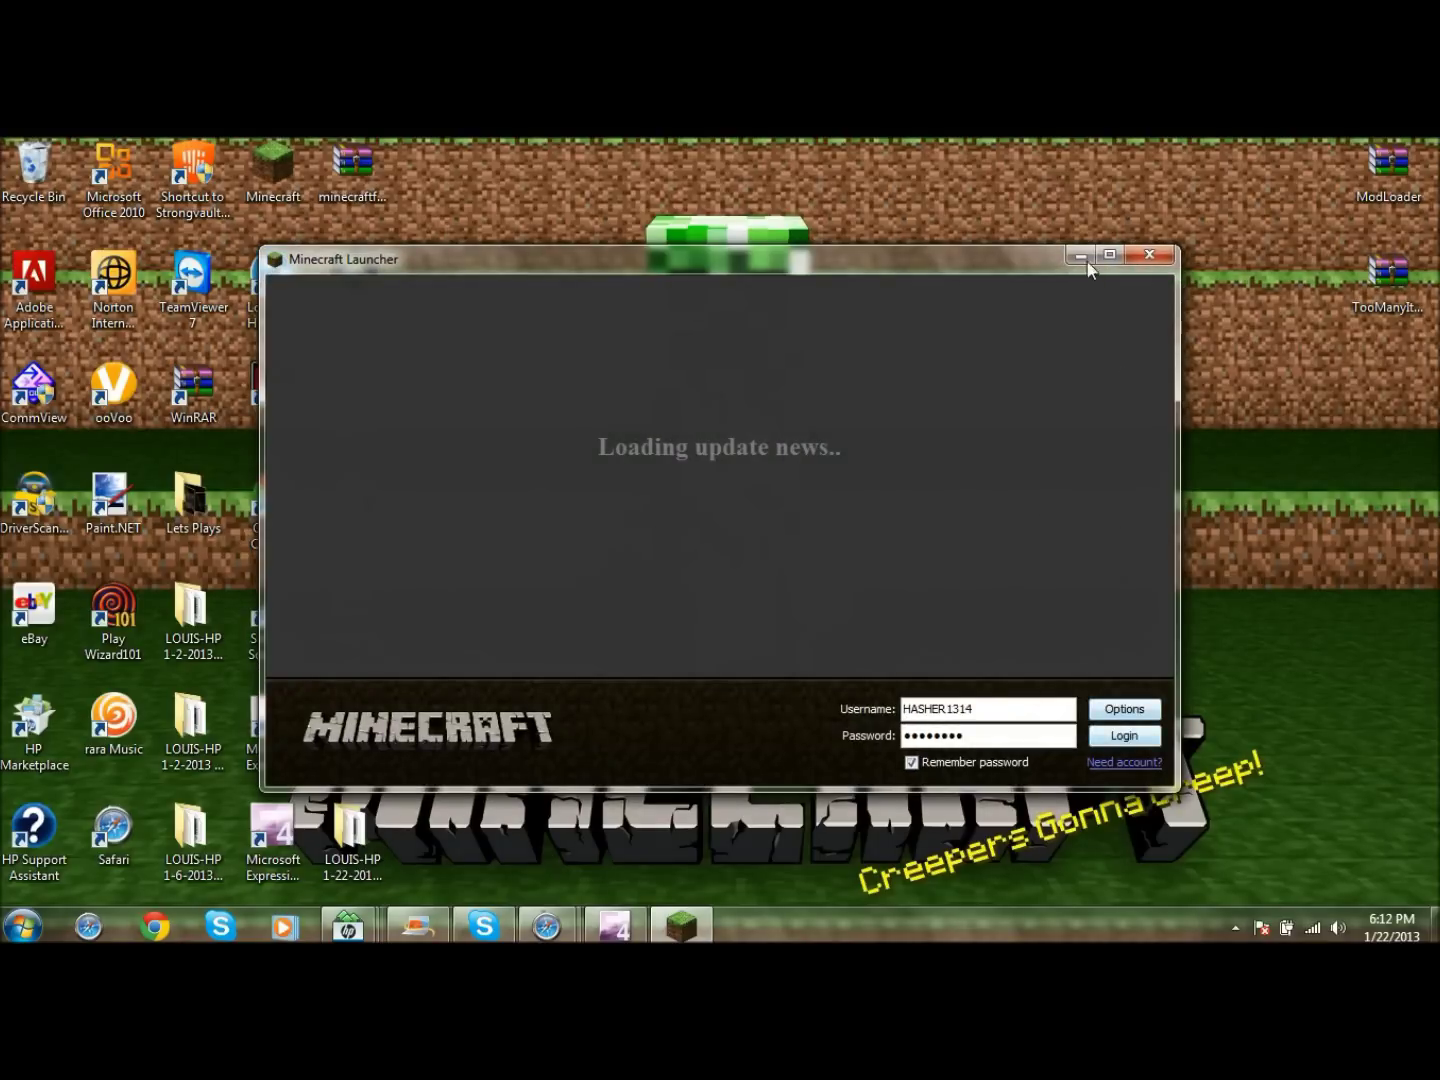
left_click(1111, 256)
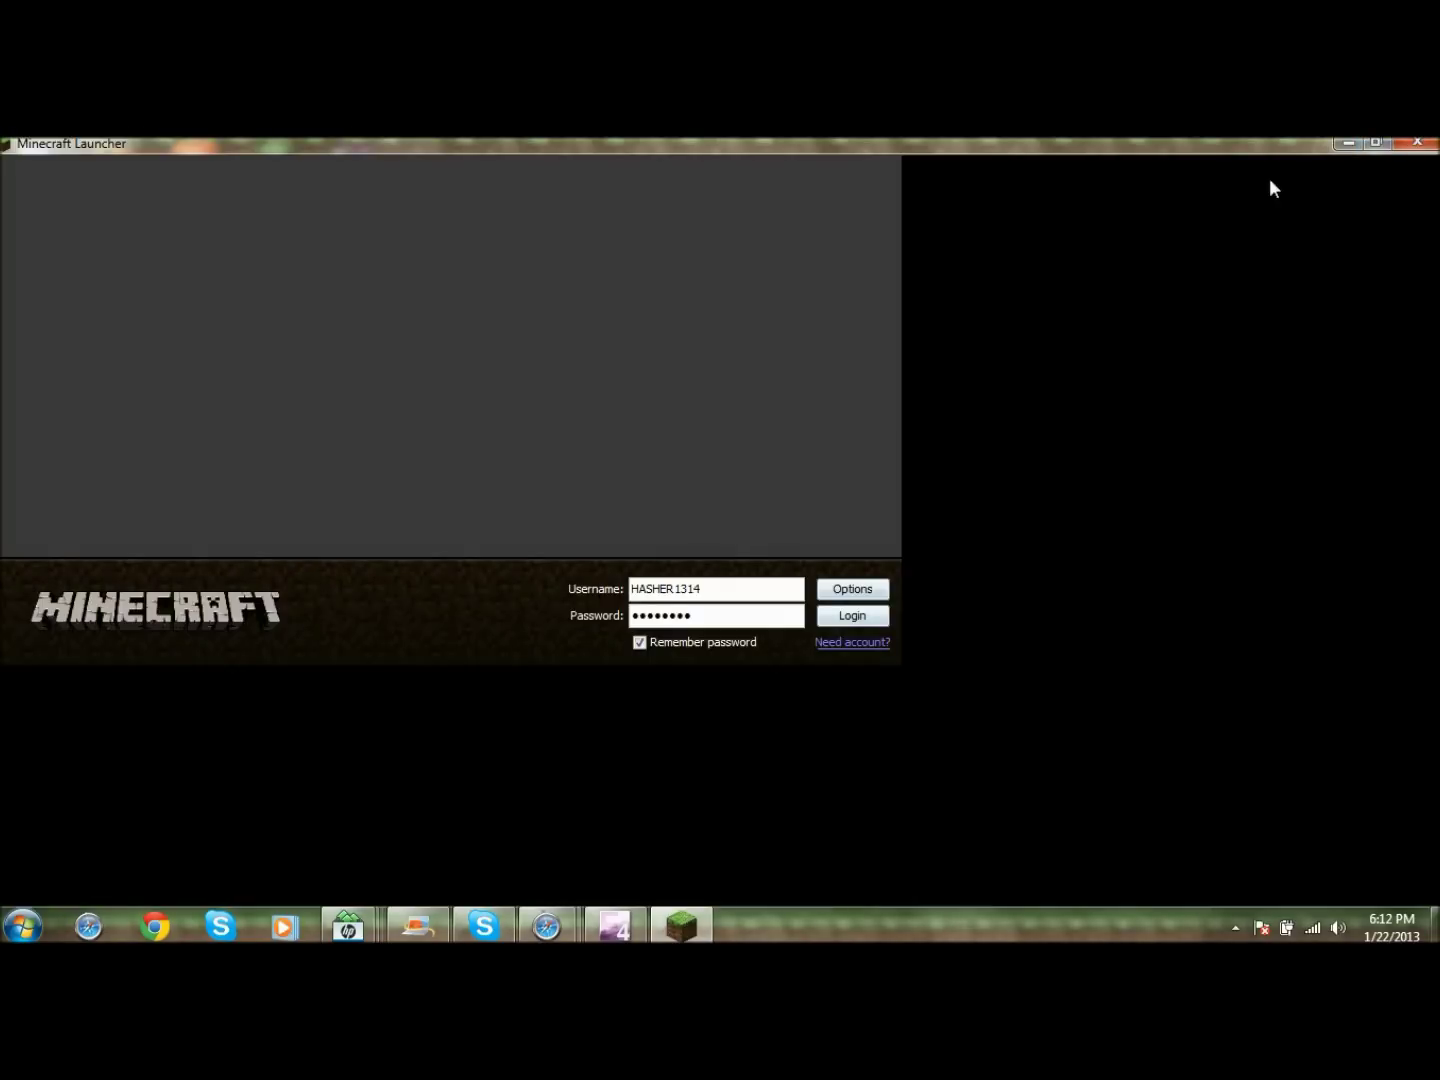
left_click(1375, 143)
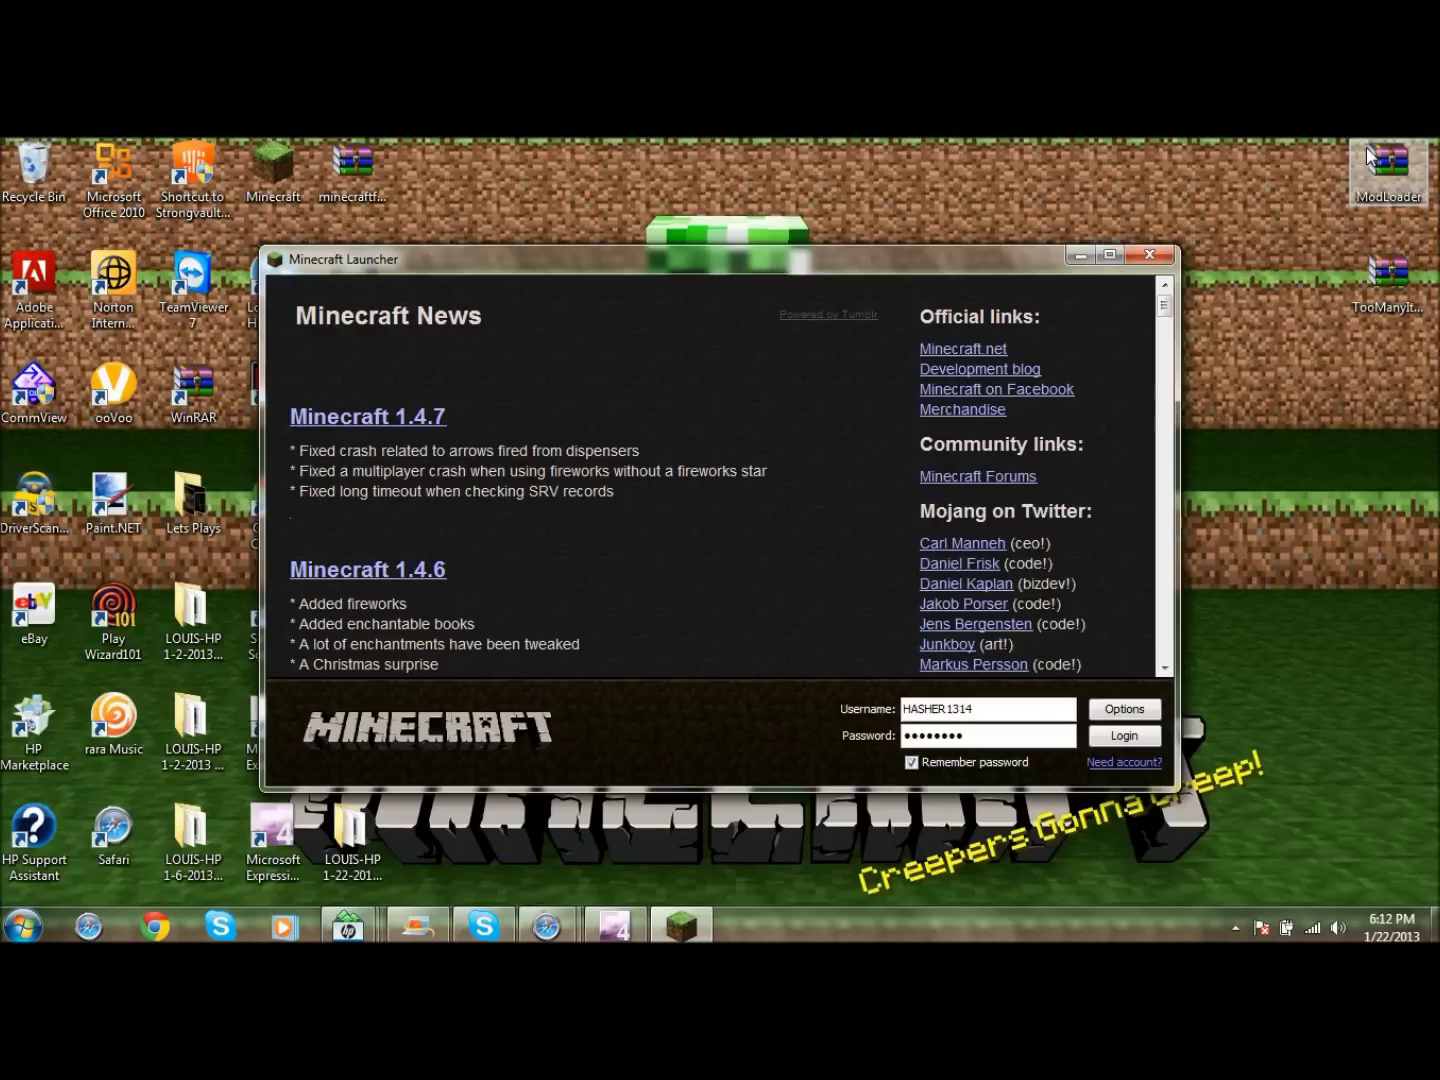
left_click(1100, 735)
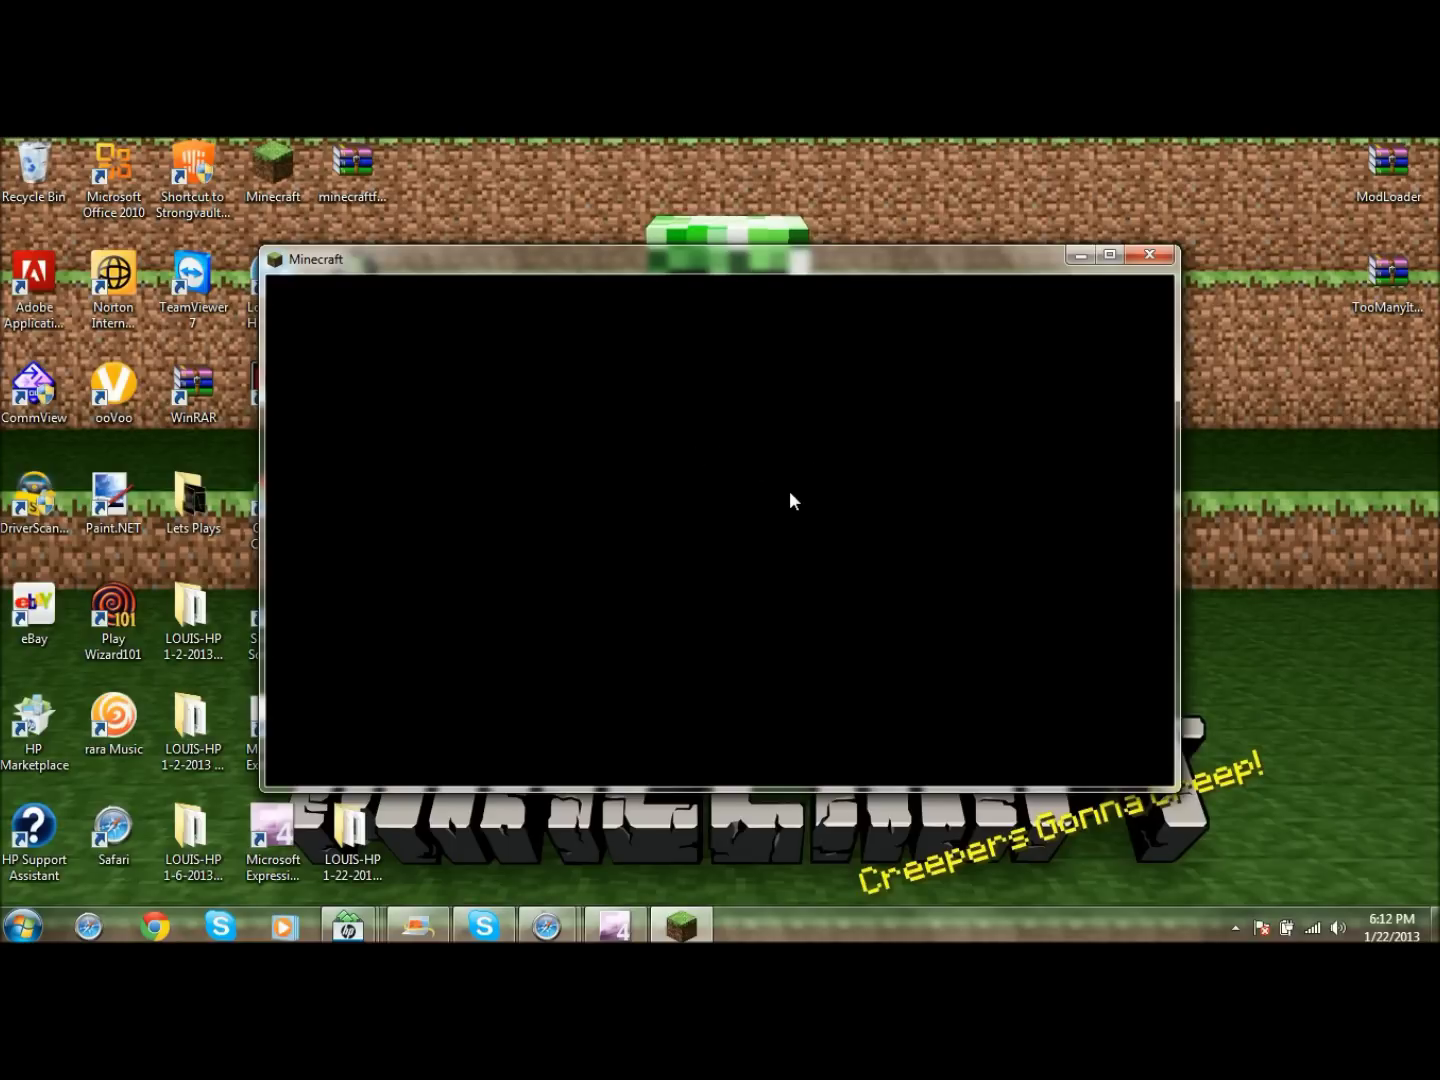
left_click(1150, 256)
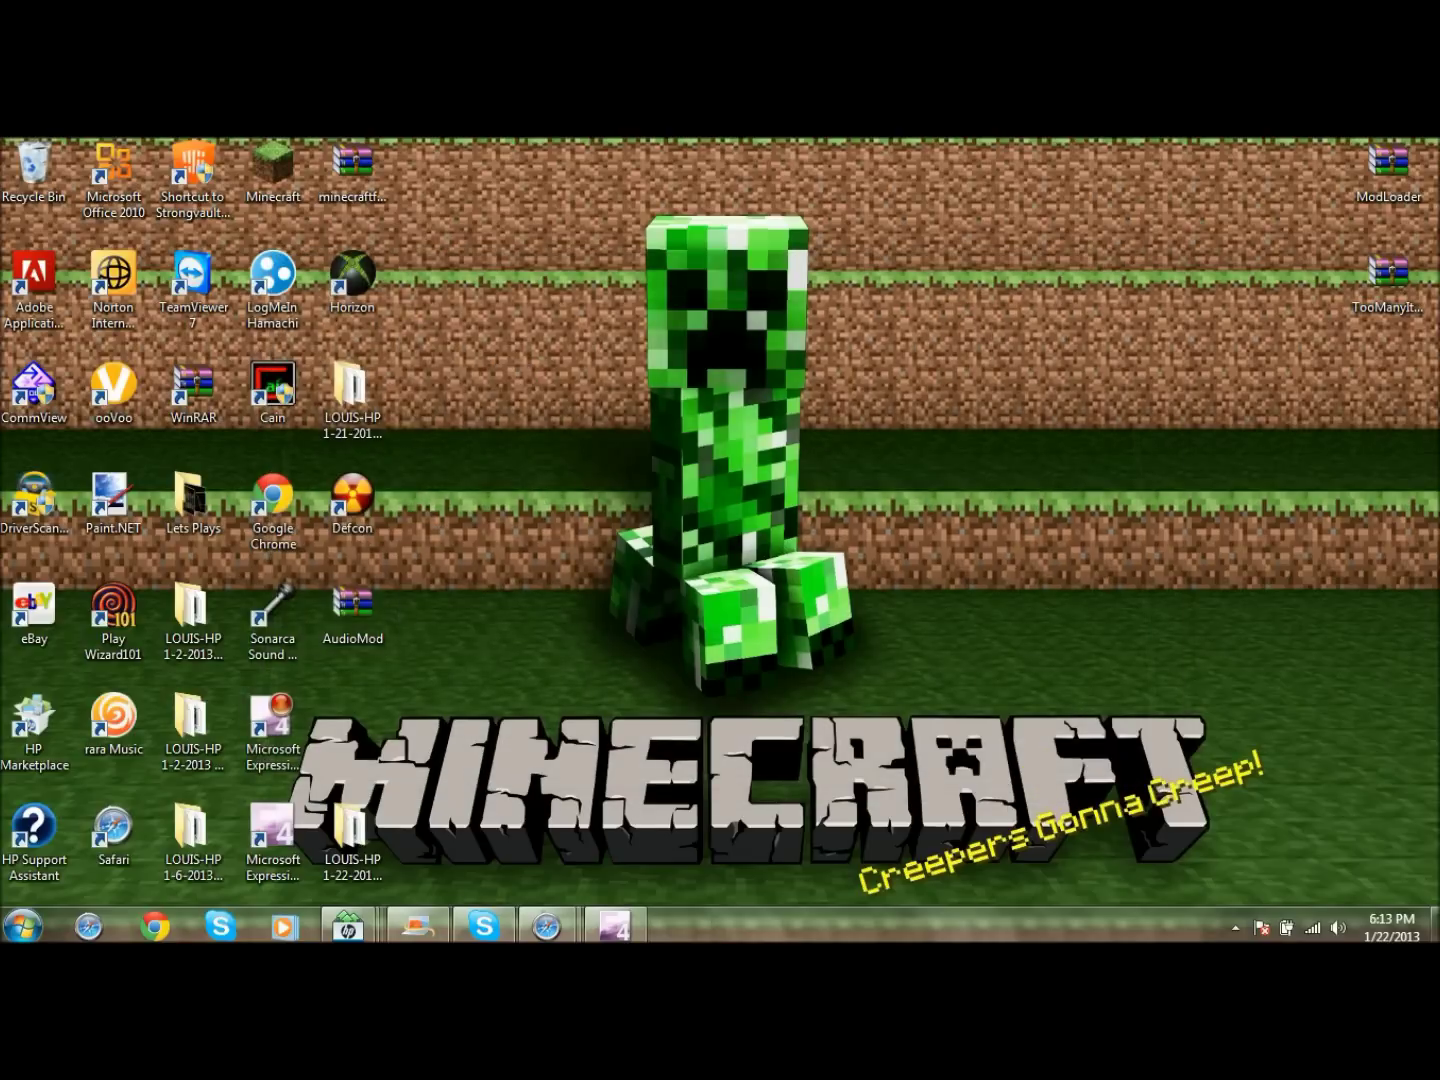
Step: Search %appdata% from Start and browse into .minecraft\bin
key("super")
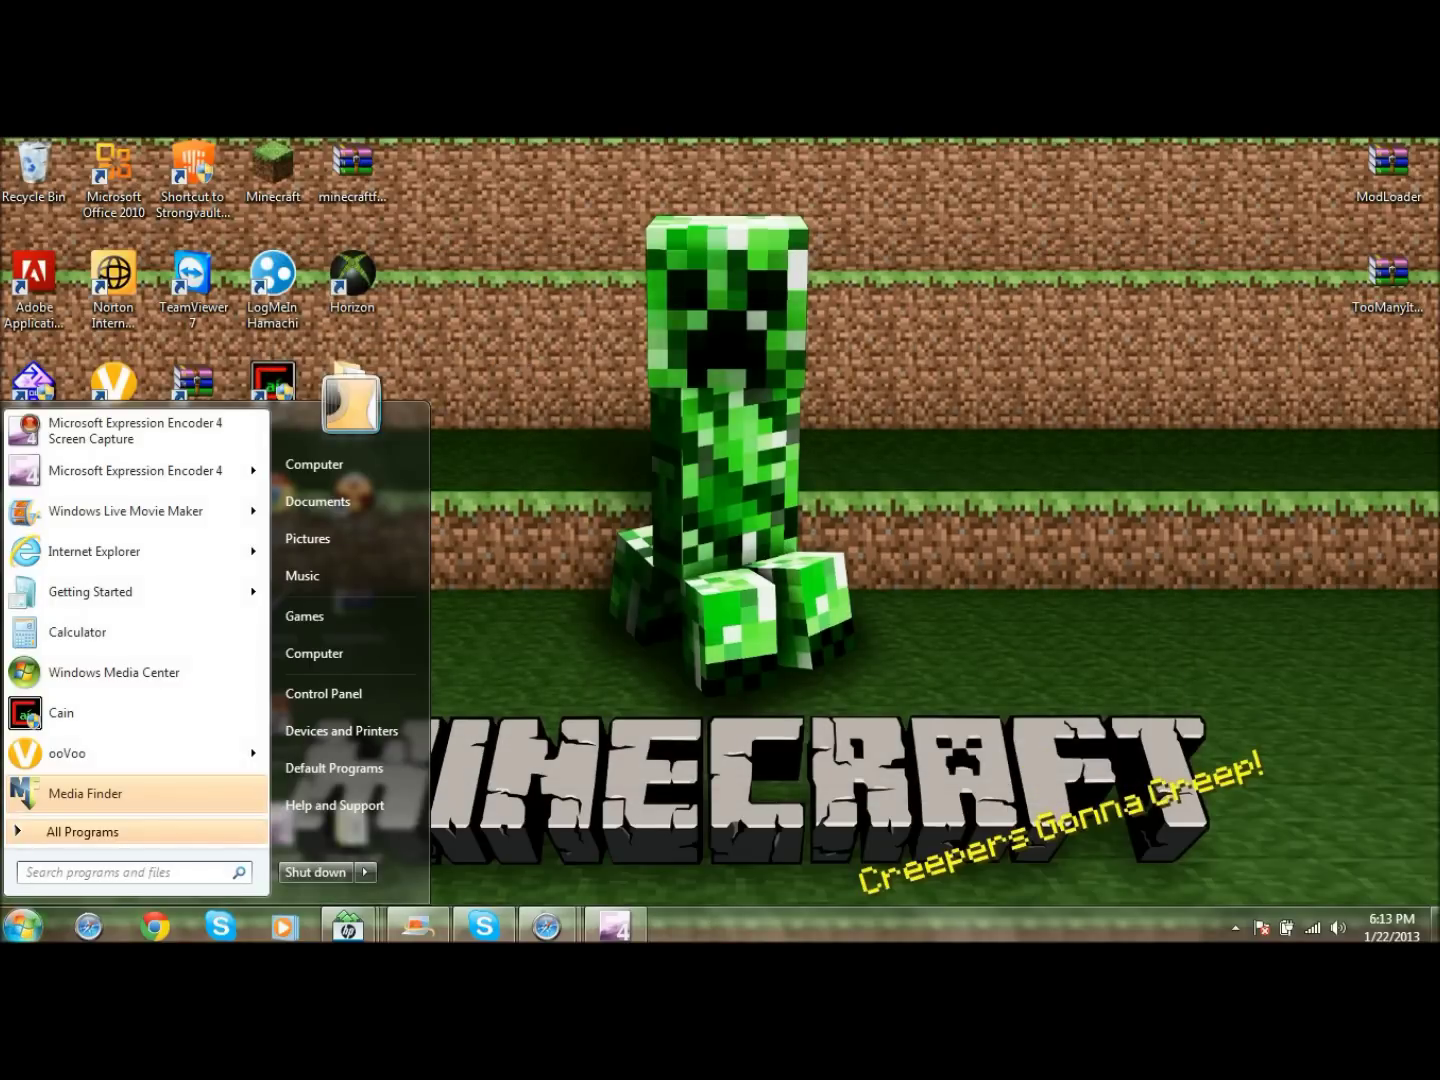
type("%")
key("BackSpace")
type("%")
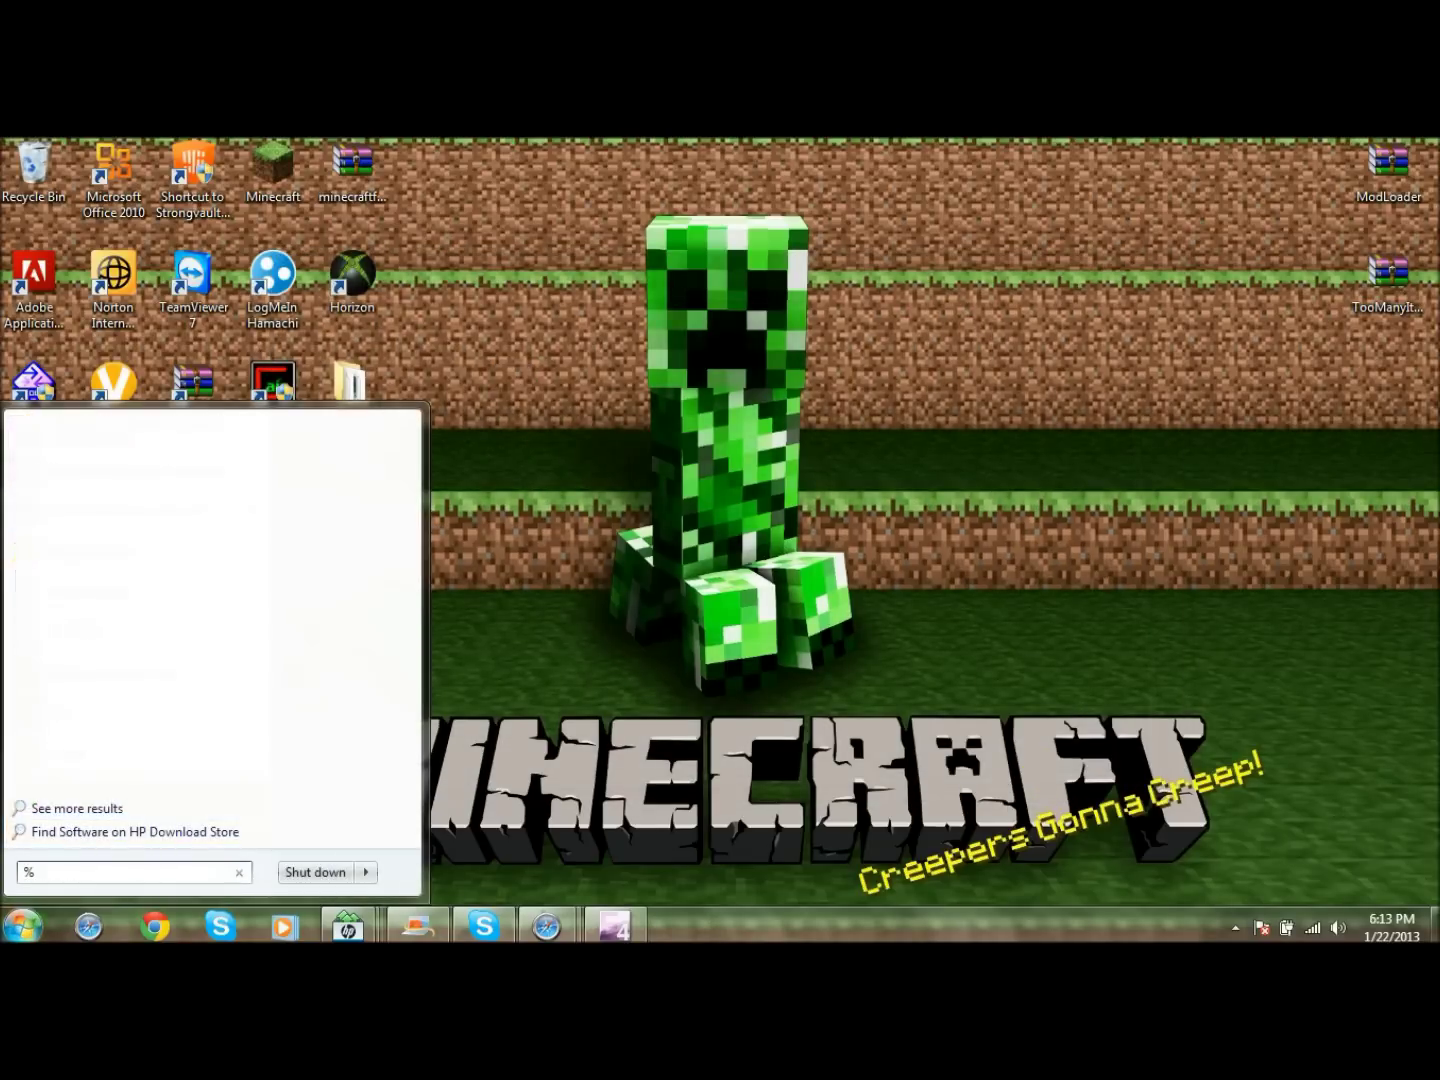
type("appdata")
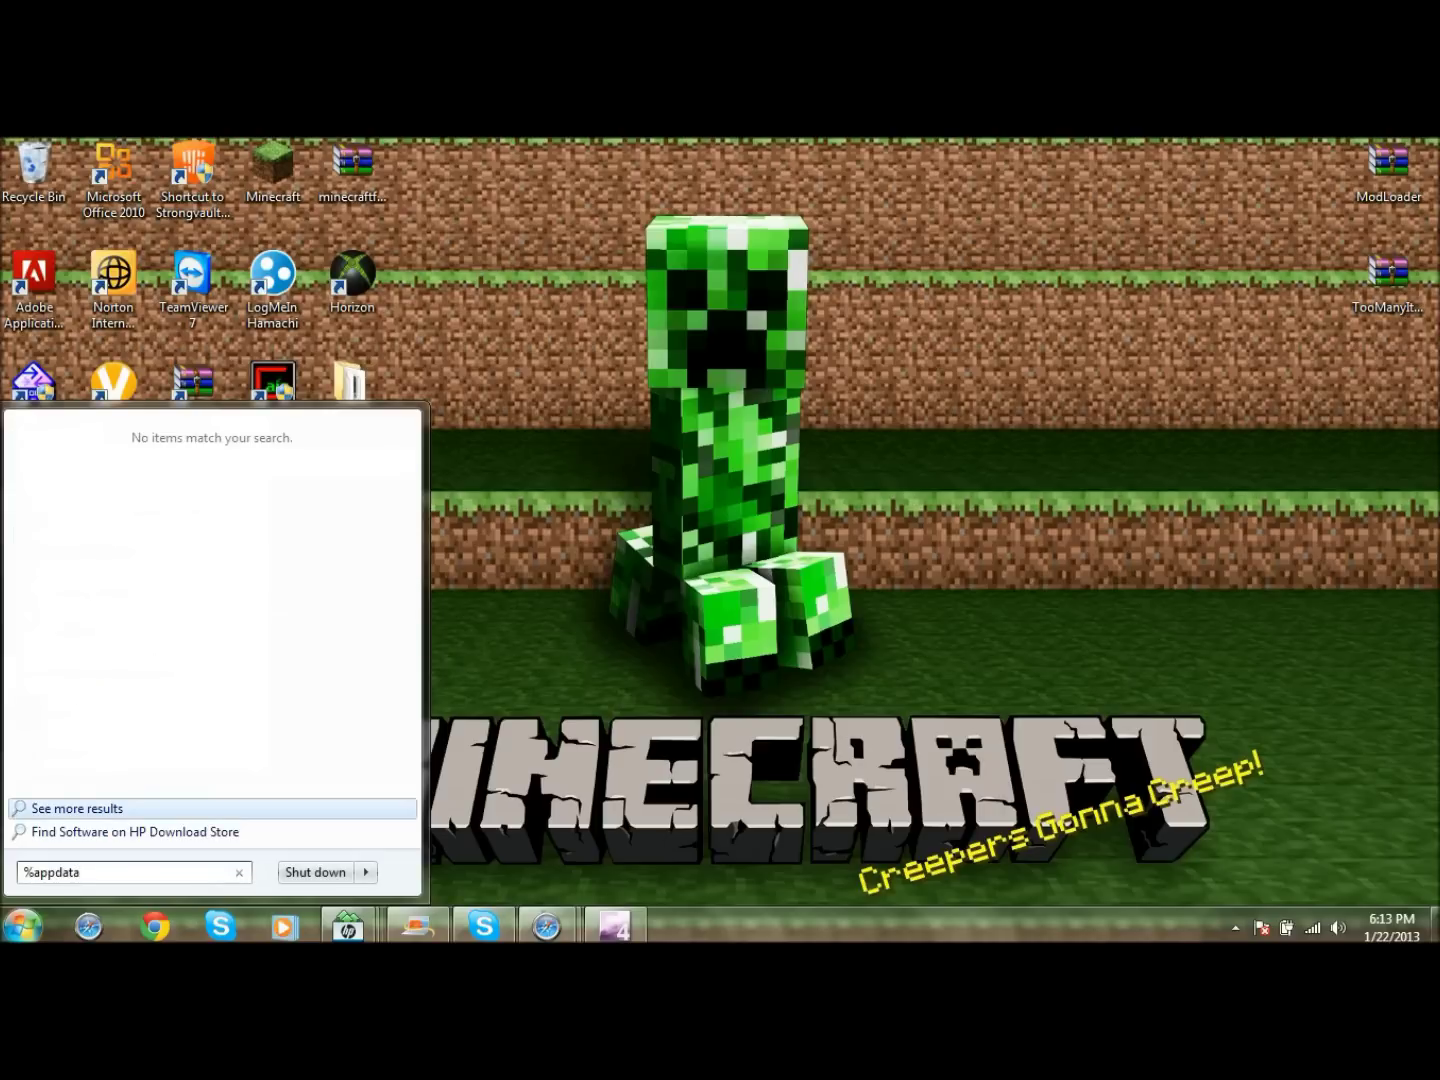
type("%")
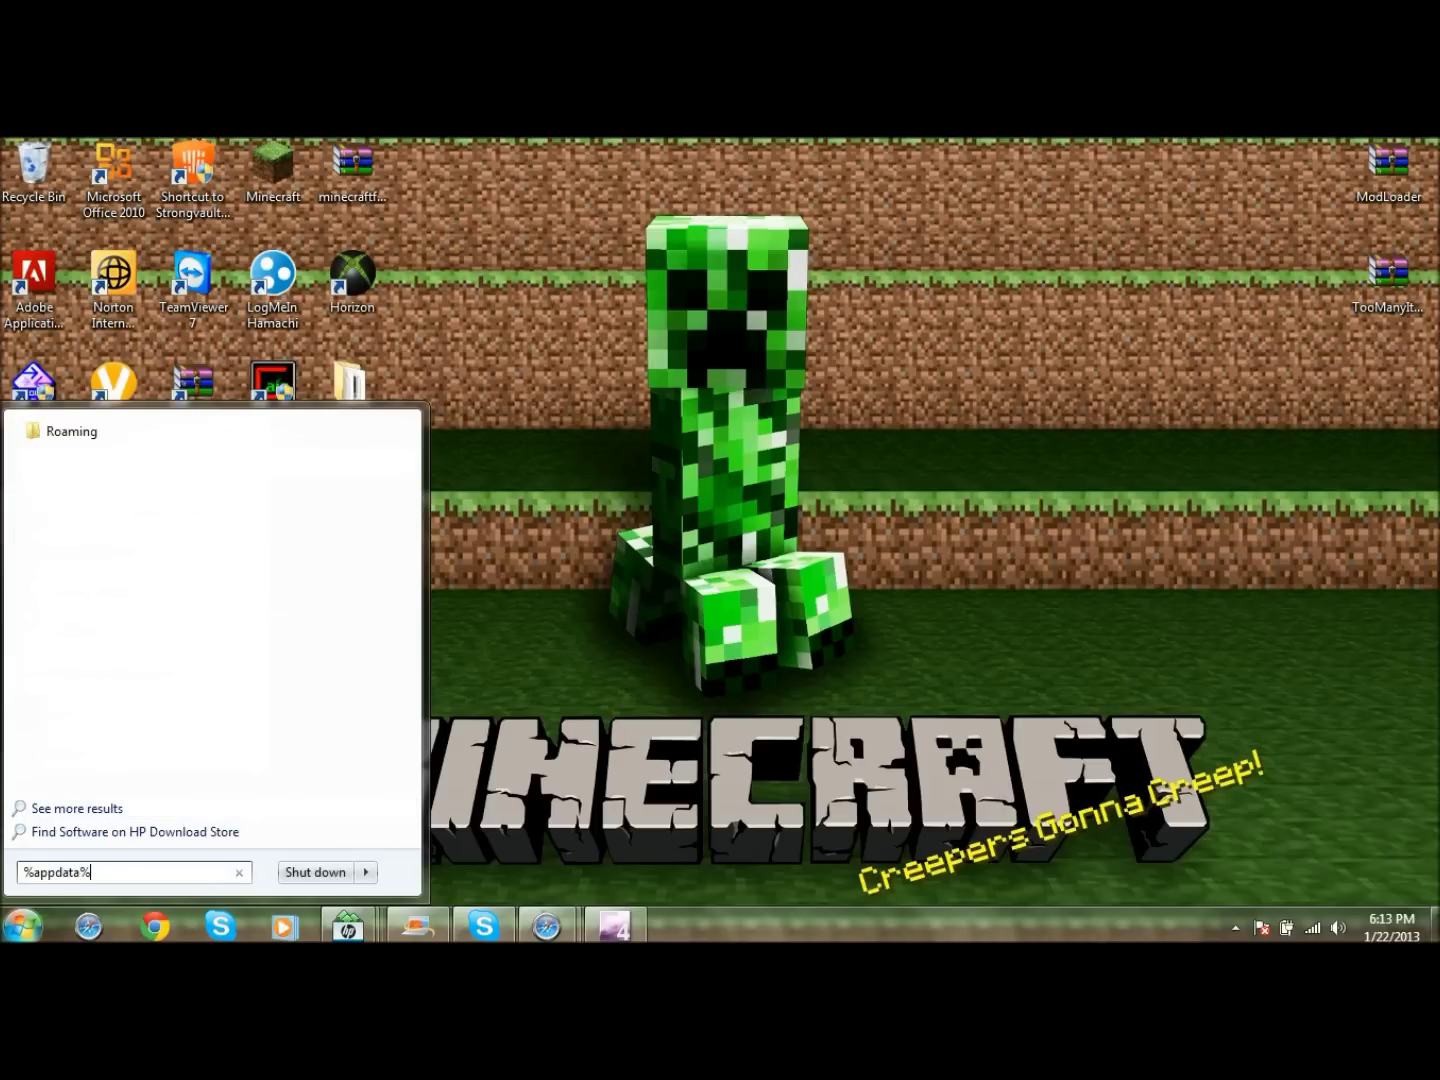
key("Return")
double_click(535, 349)
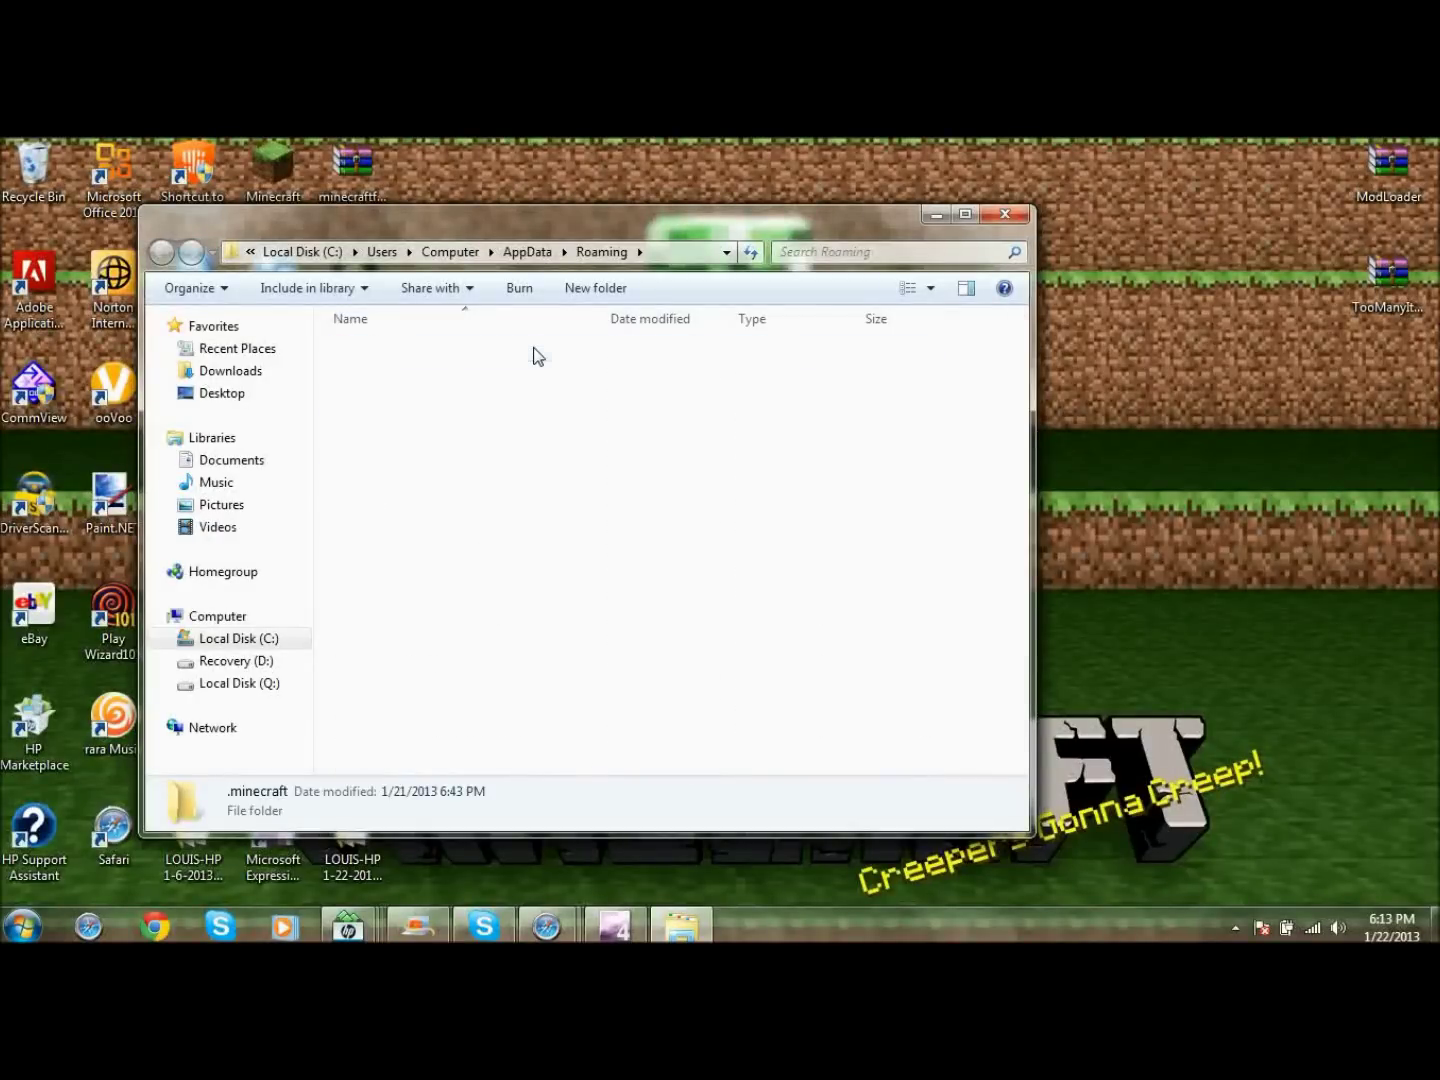
double_click(472, 352)
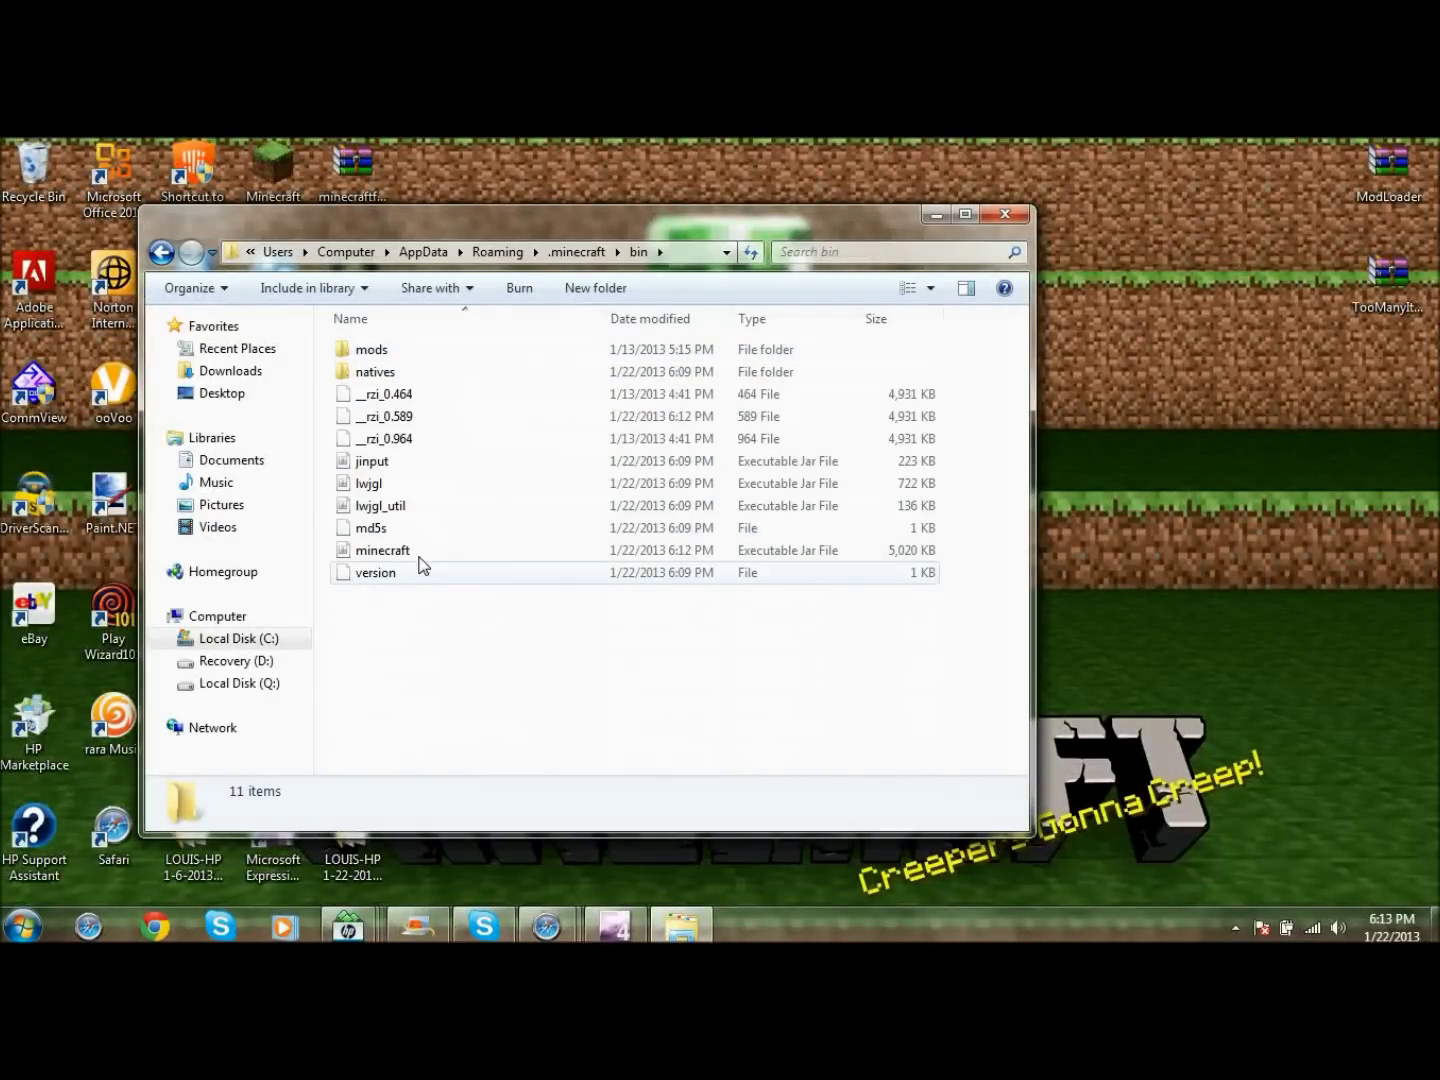
Step: Reopen minecraft.jar in WinRAR archiver through the Open with menu
left_click(422, 556)
right_click(421, 556)
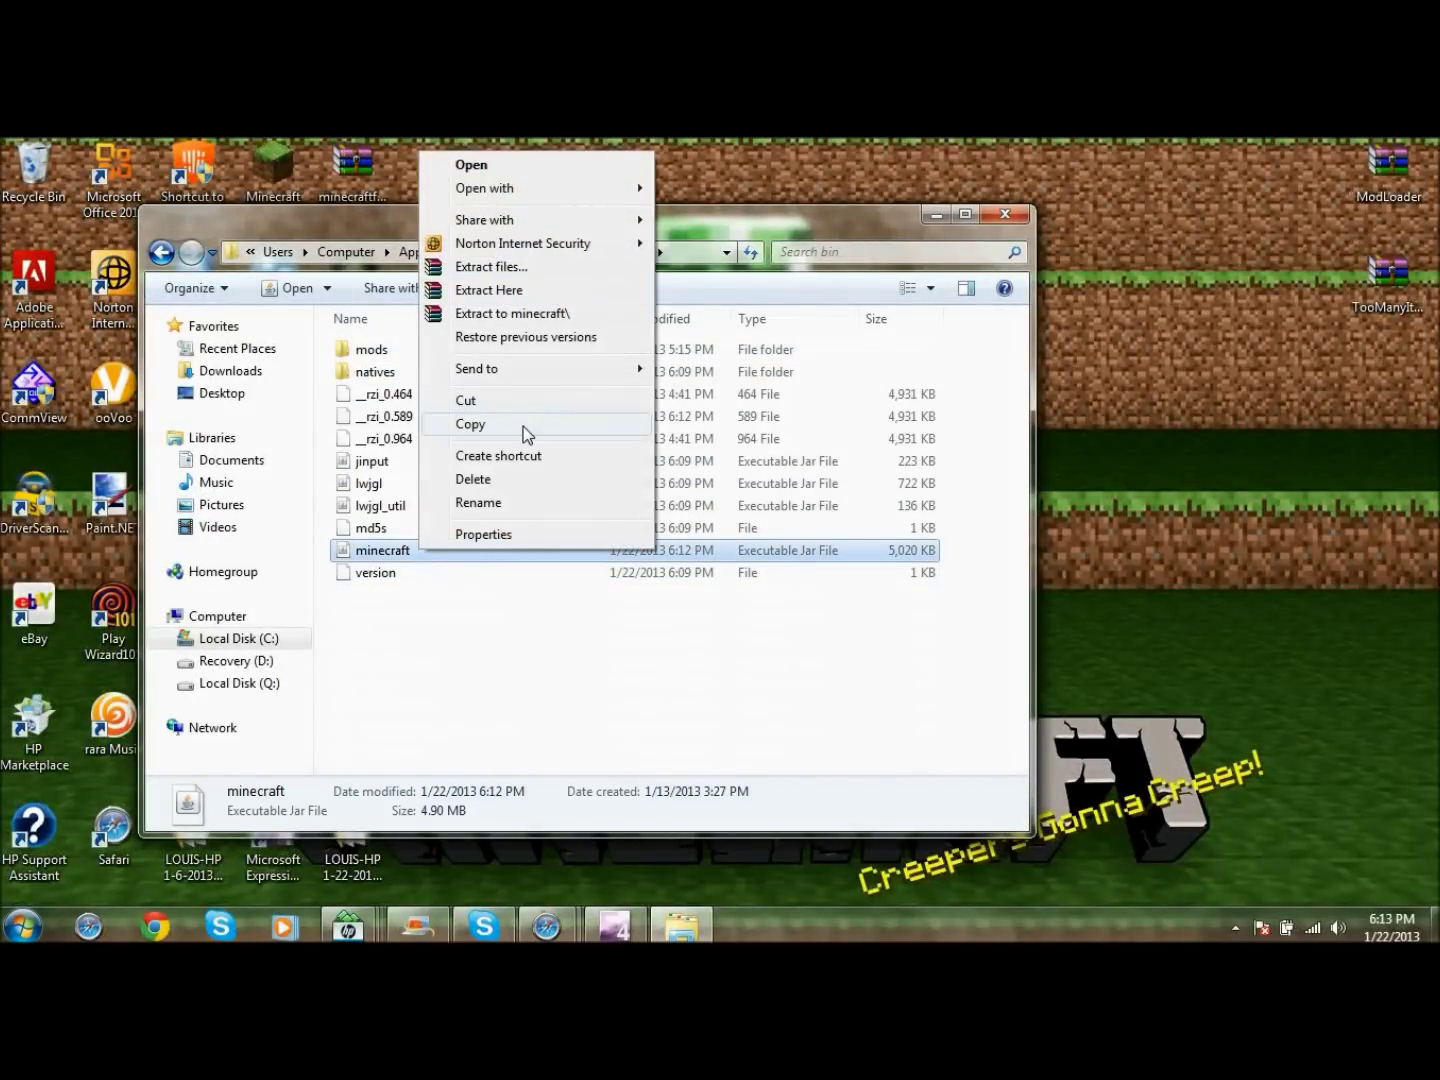
mouse_move(491, 191)
left_click(714, 210)
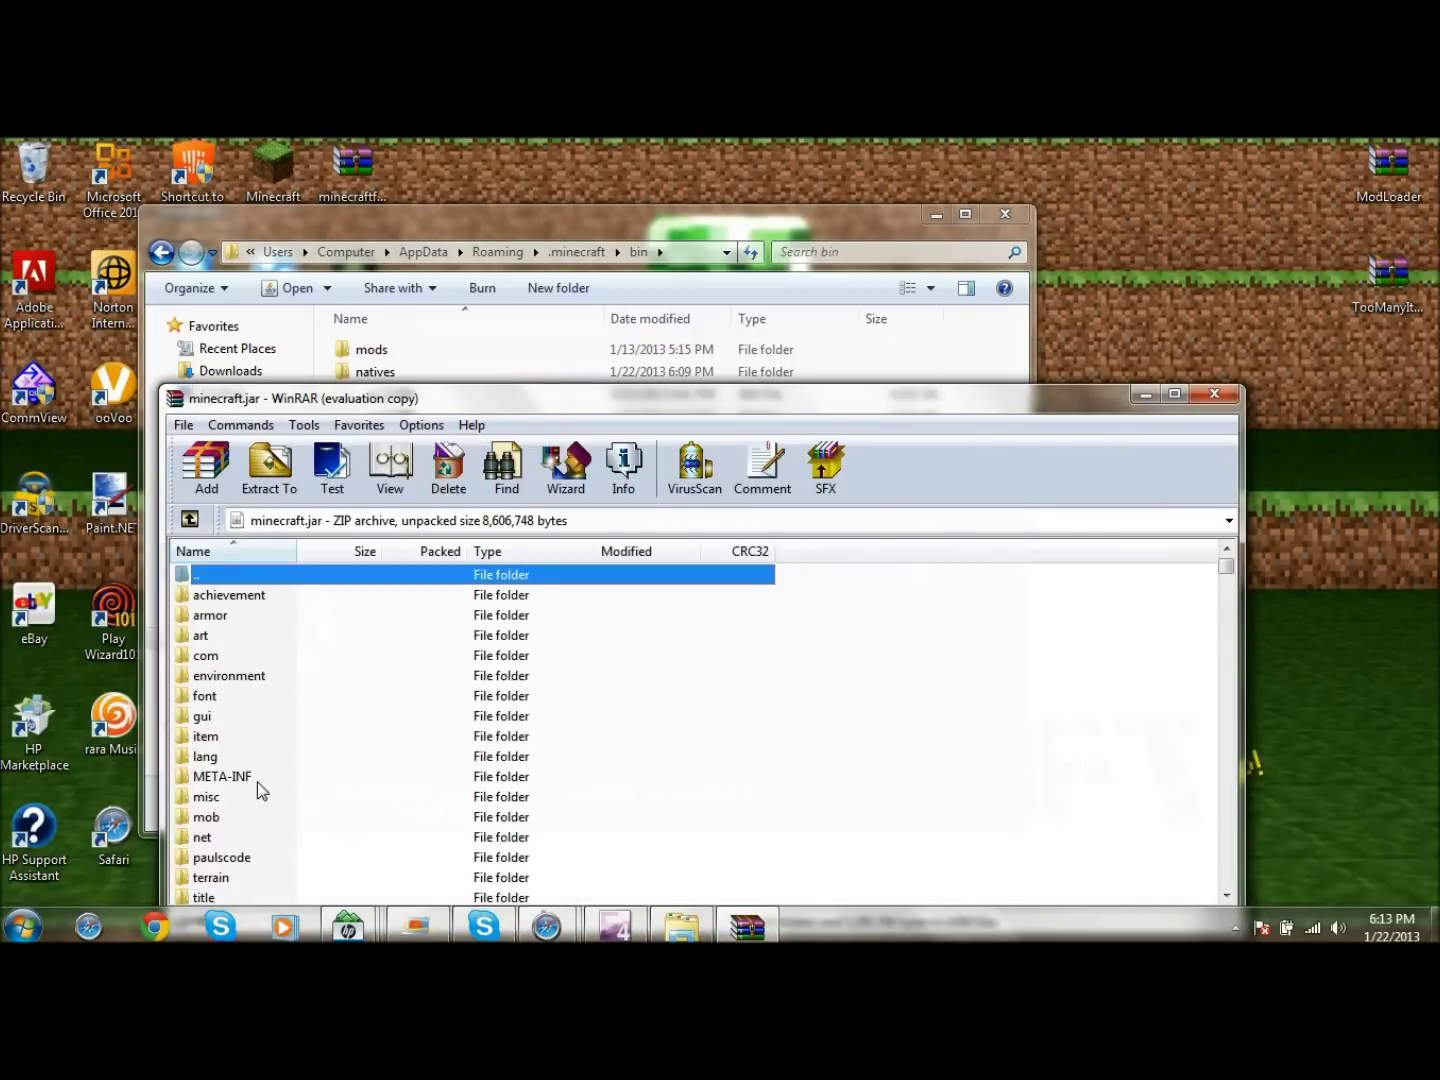
Step: Delete the META-INF folder from minecraft.jar, then close WinRAR and the bin folder window
left_click(256, 782)
right_click(256, 782)
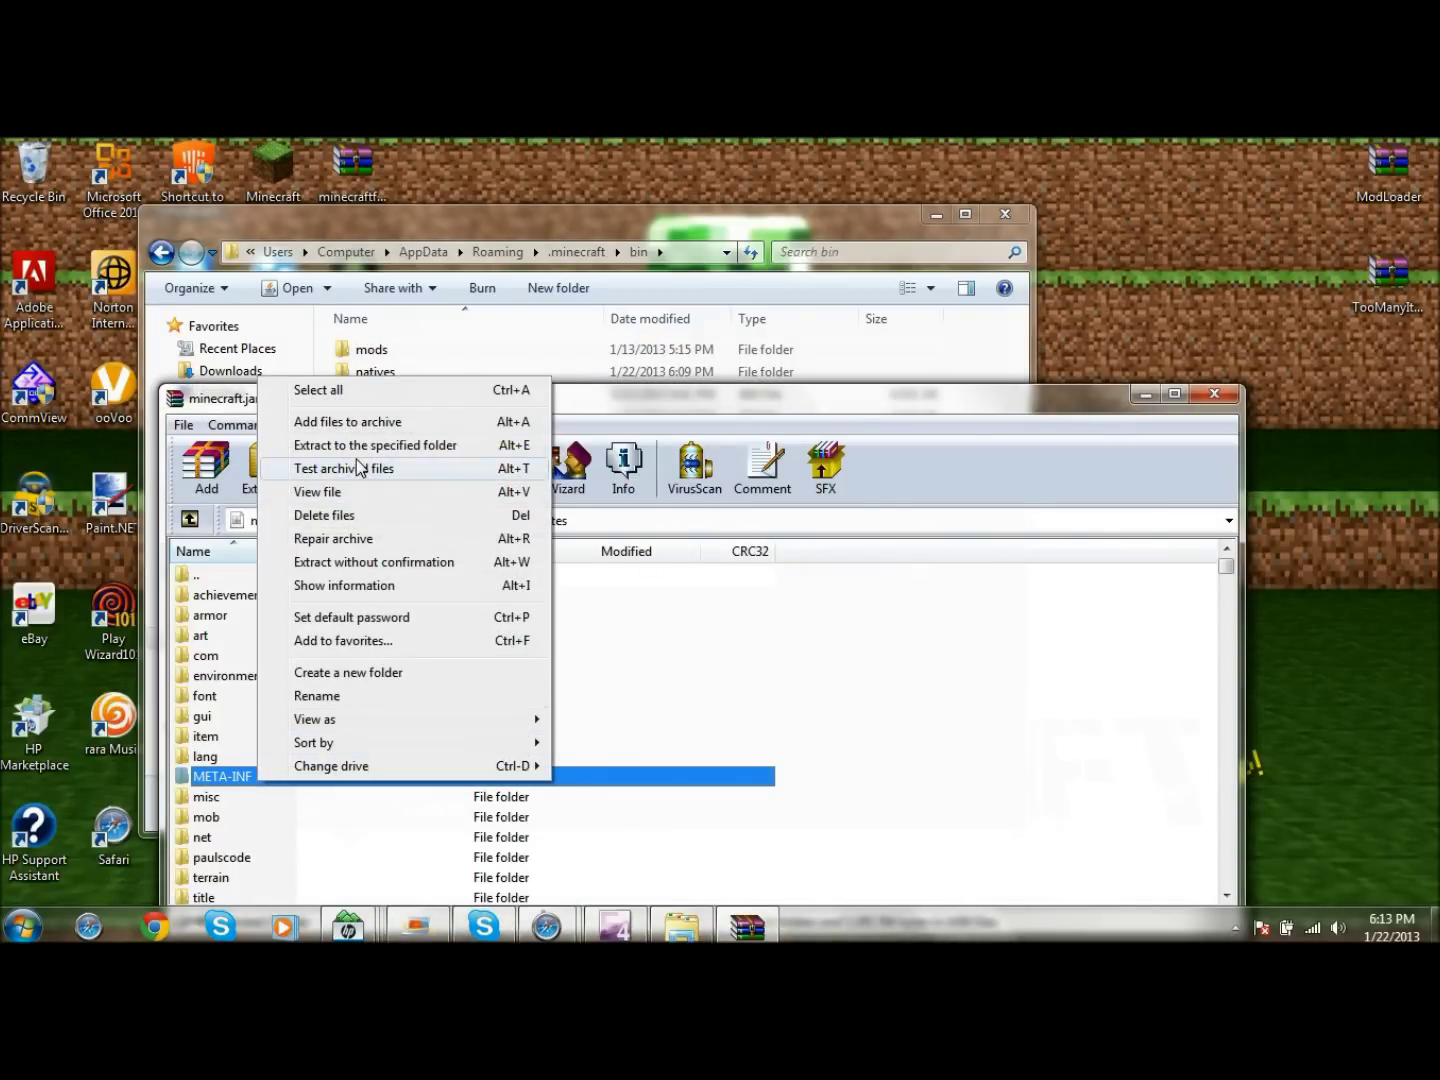
left_click(338, 516)
left_click(741, 601)
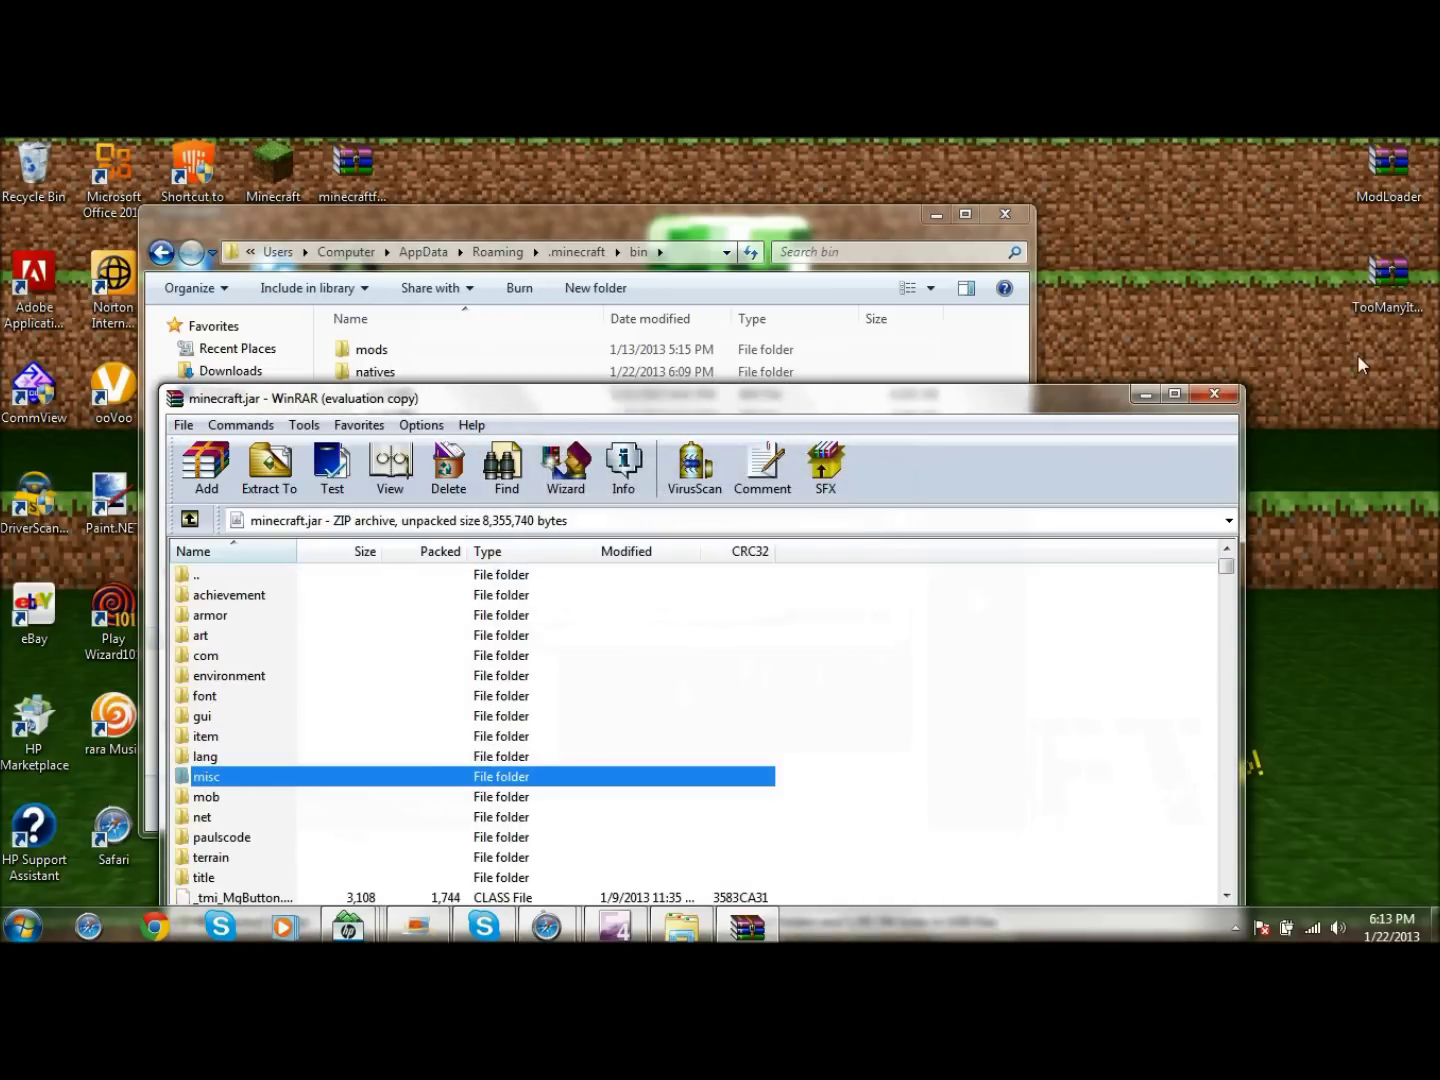
left_click(1211, 396)
left_click(1003, 214)
Step: Run Minecraft.exe past the security warning and log in from the launcher
double_click(272, 168)
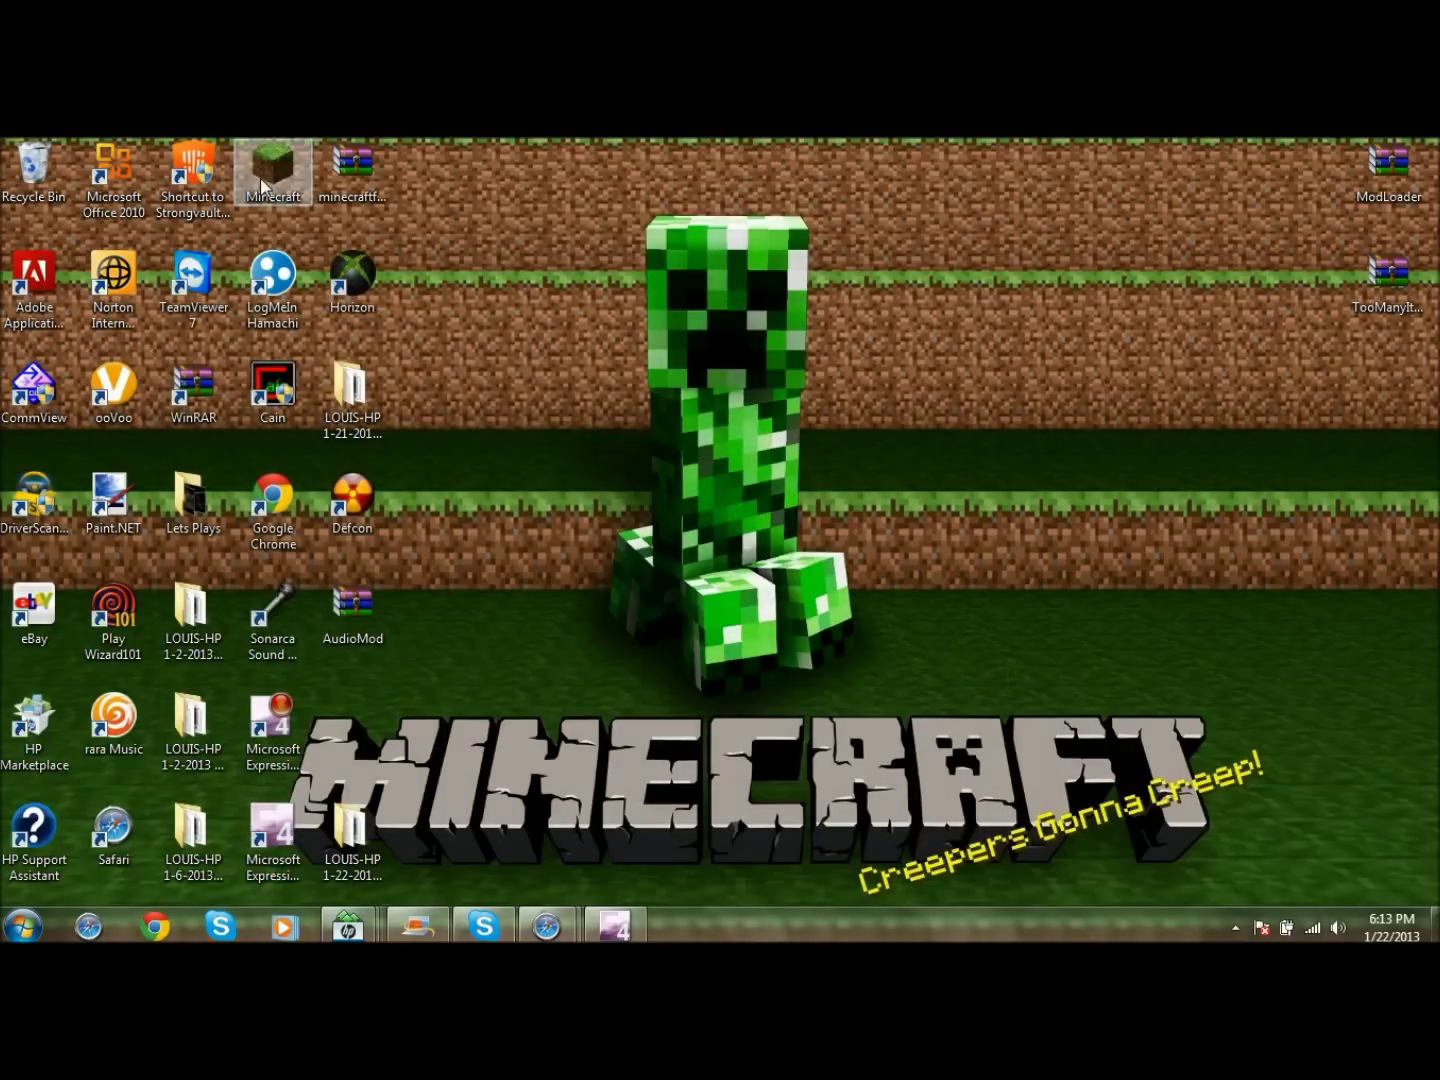
left_click(774, 550)
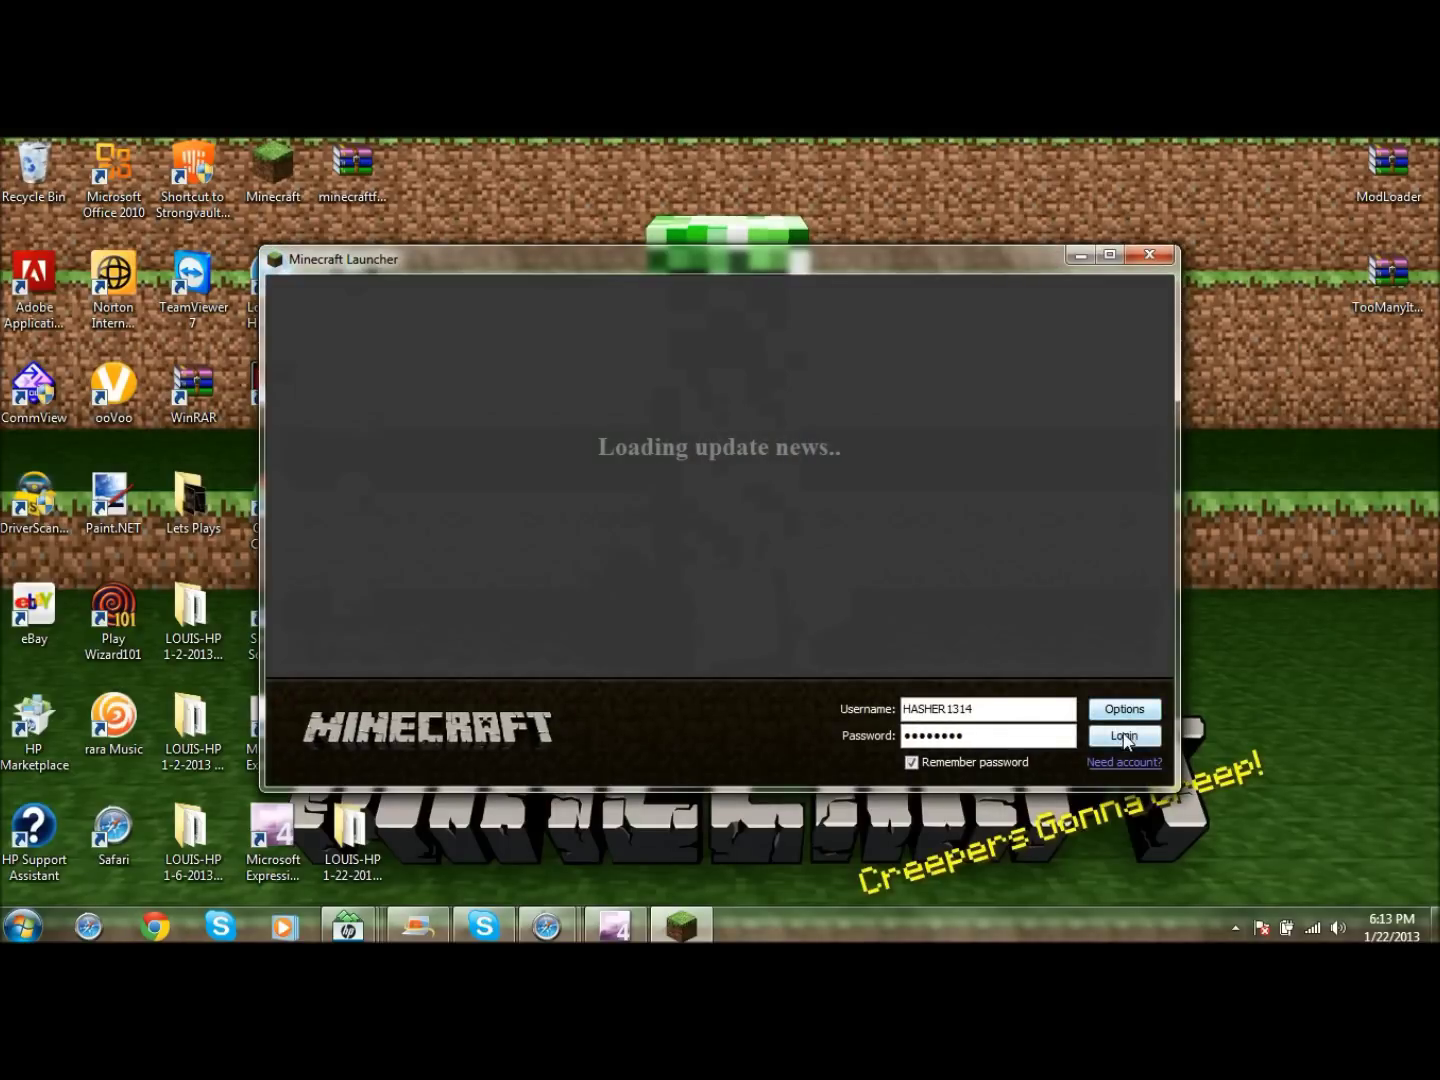
left_click(1122, 737)
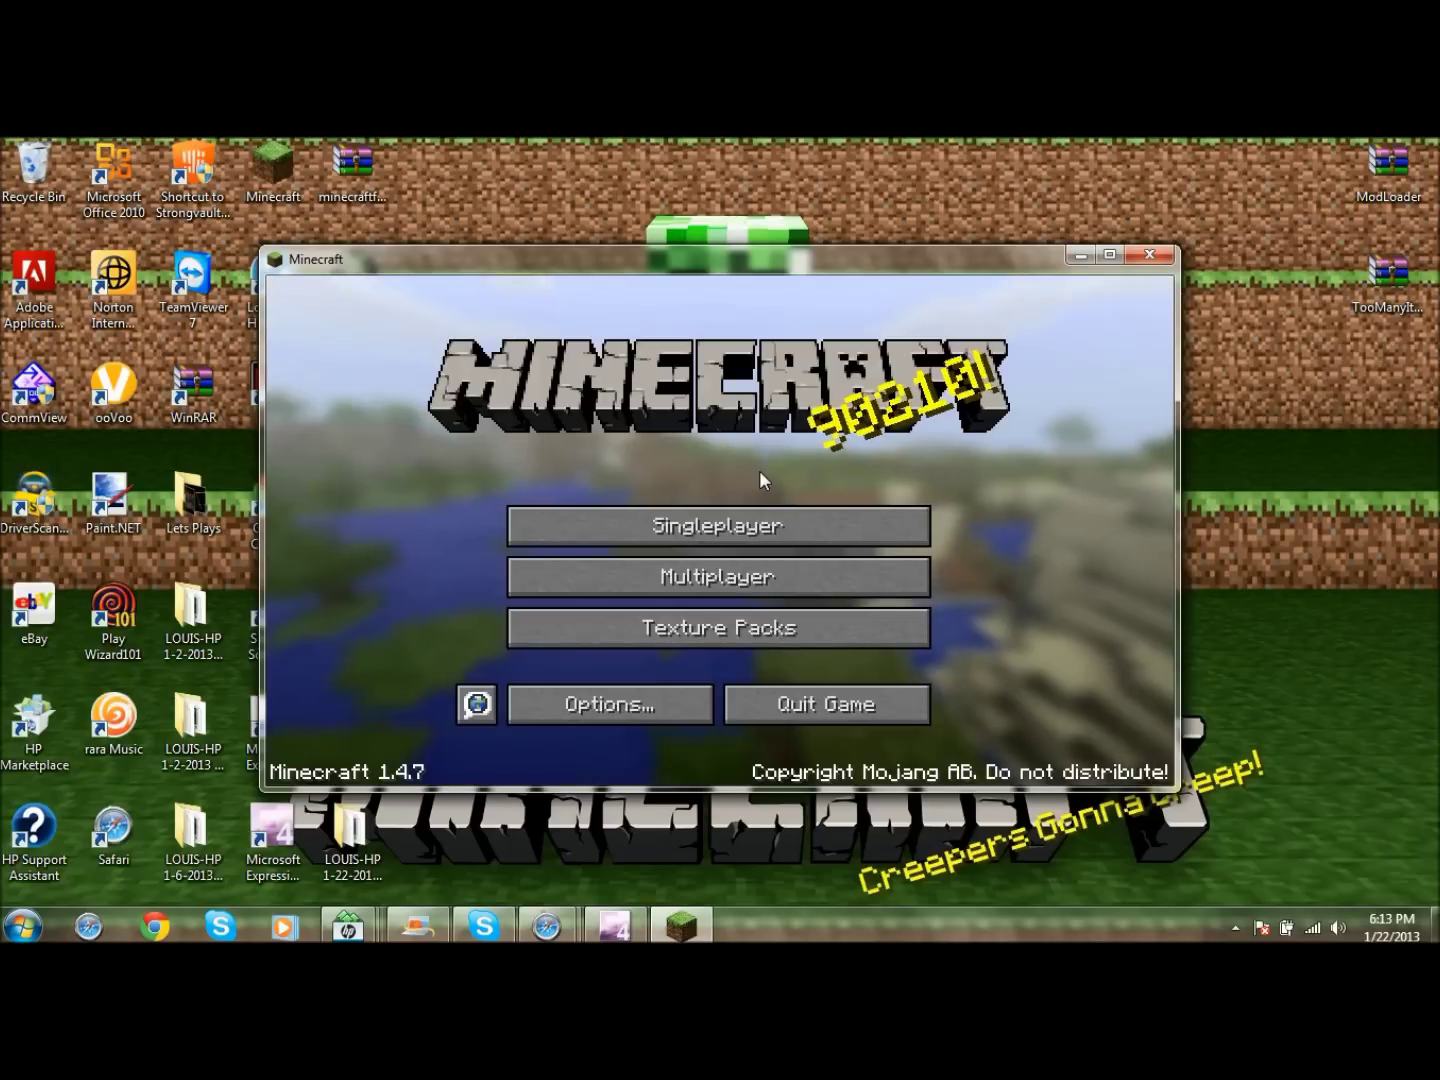
Step: In Singleplayer, select the 'mods' world and play it
left_click(729, 537)
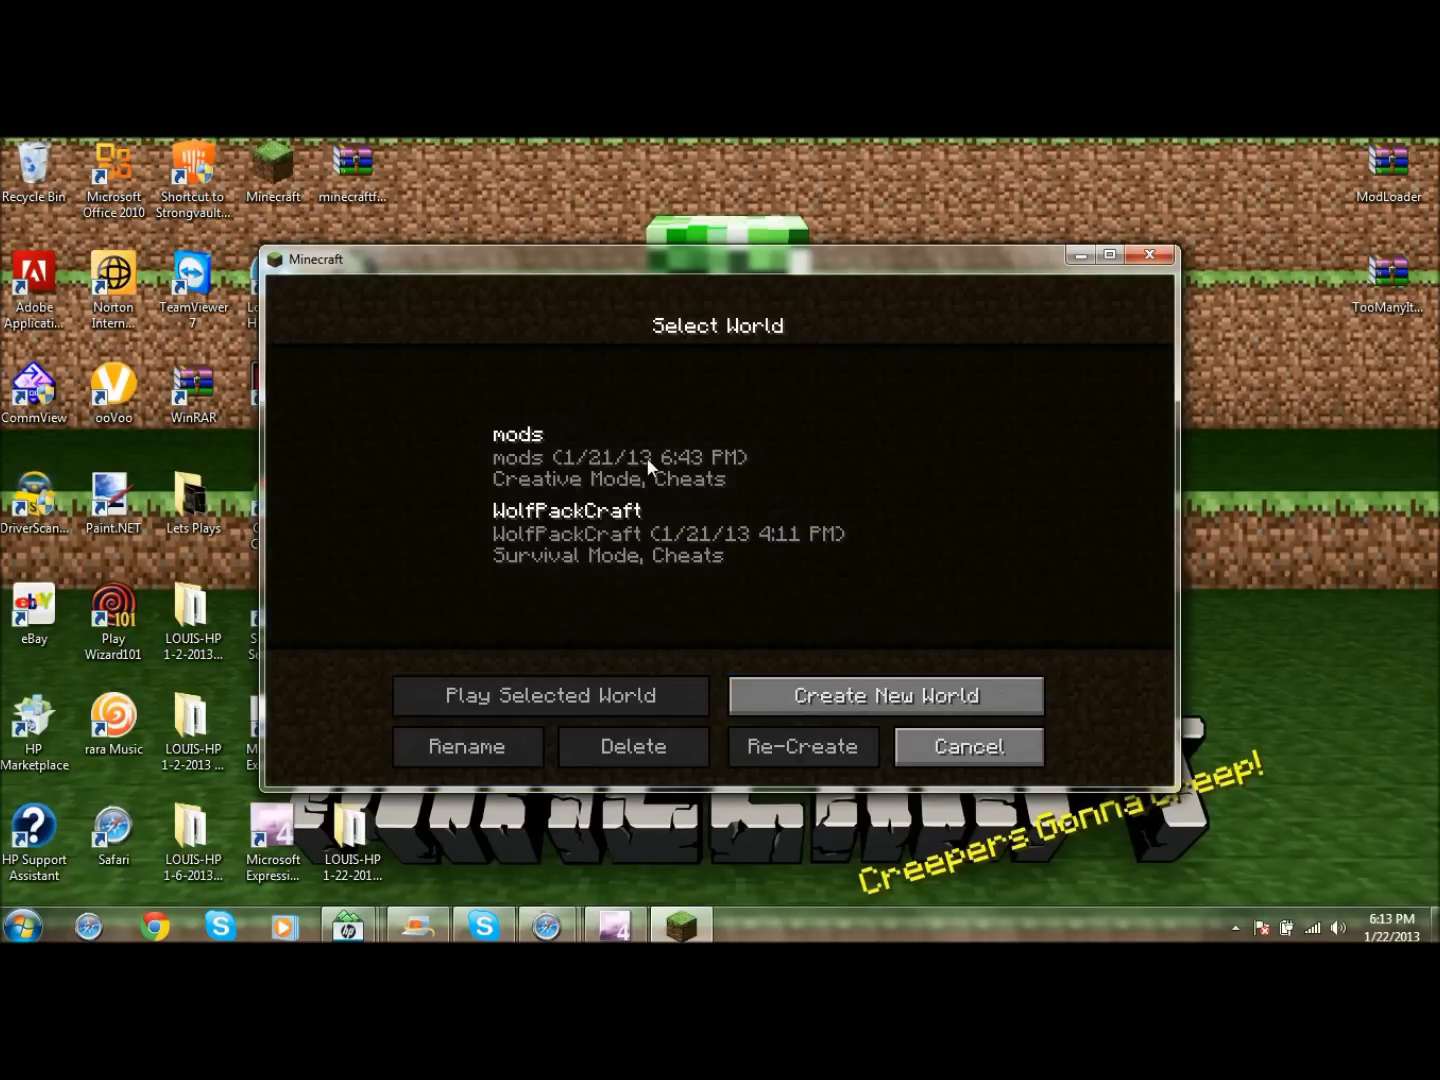
left_click(610, 455)
left_click(601, 525)
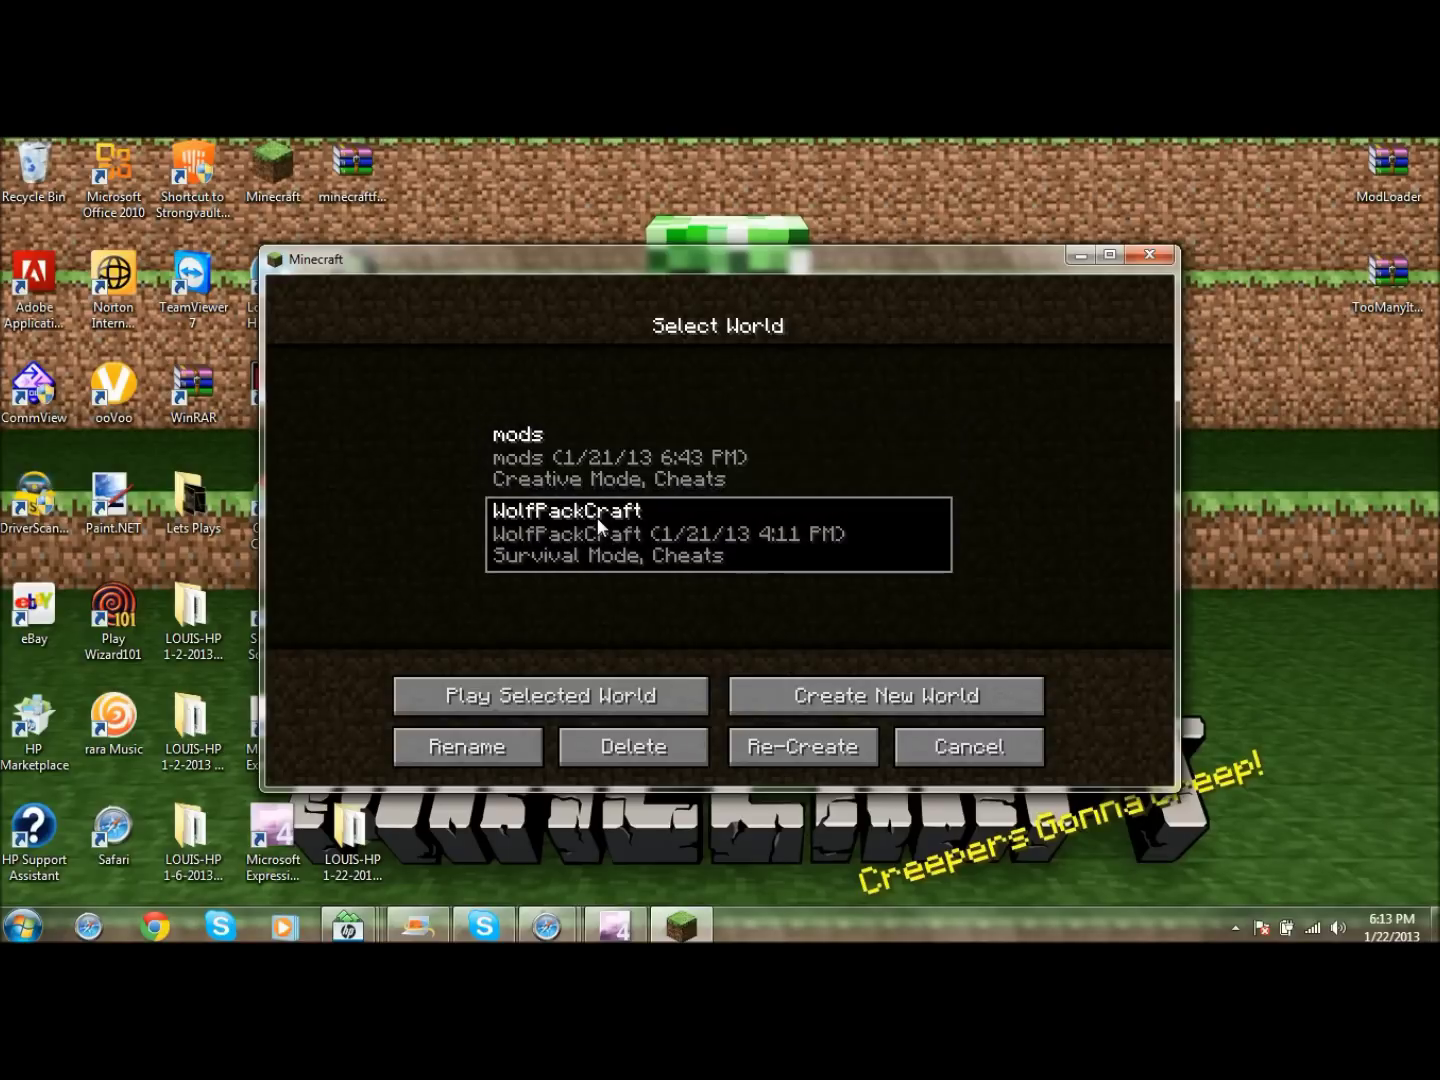
left_click(583, 461)
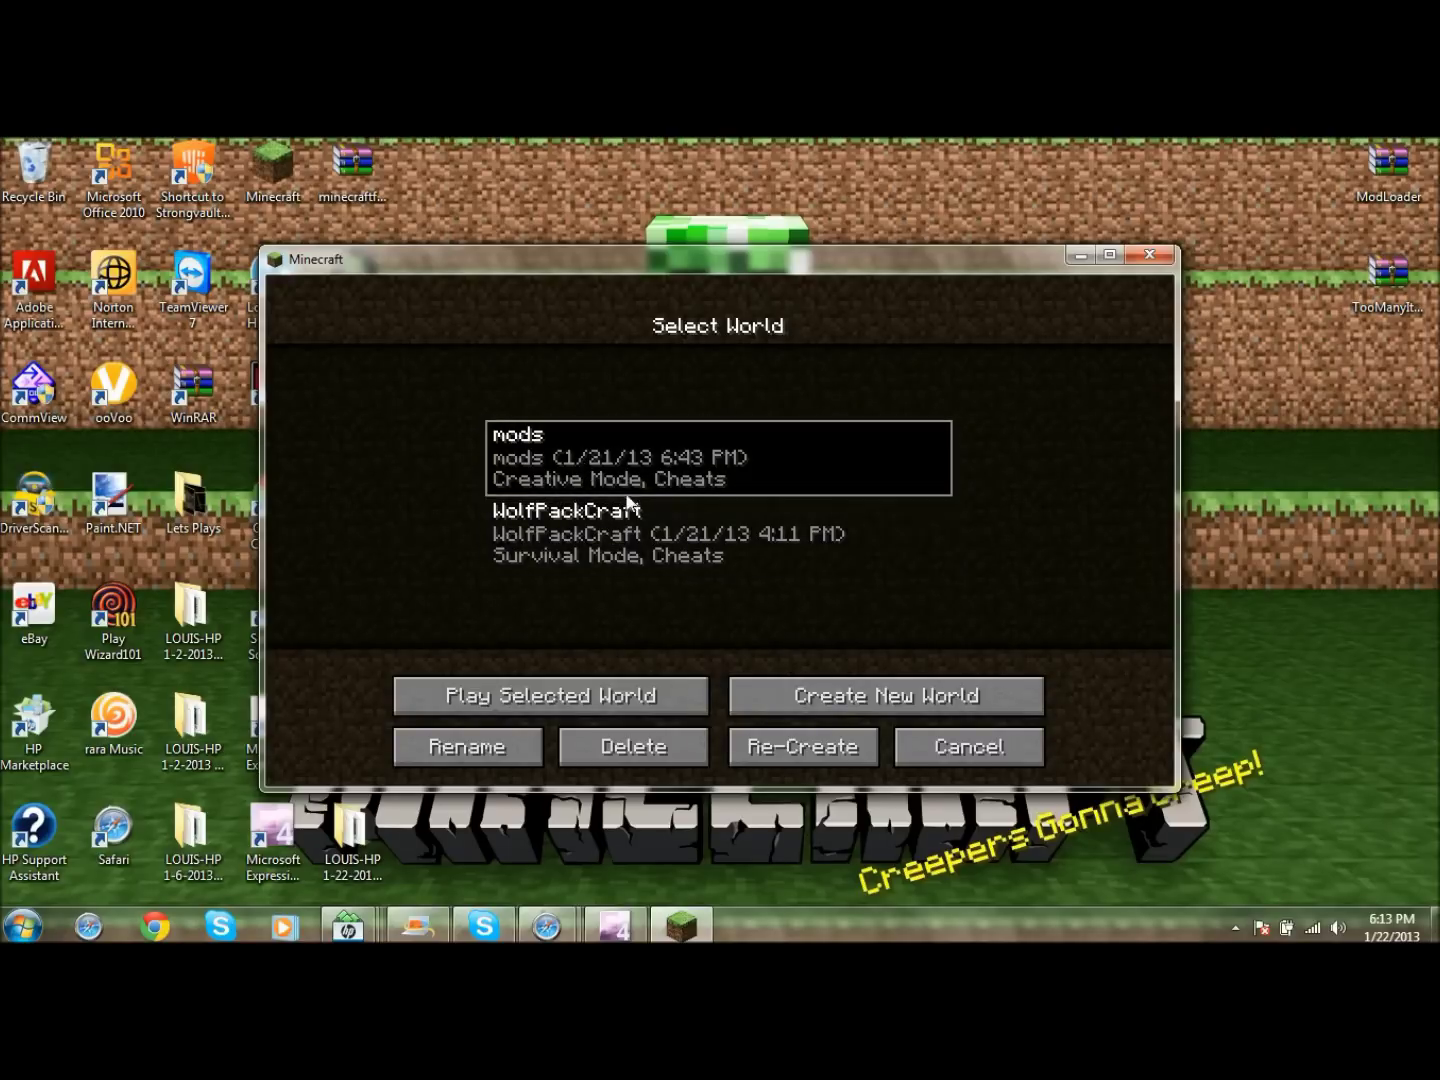
left_click(671, 708)
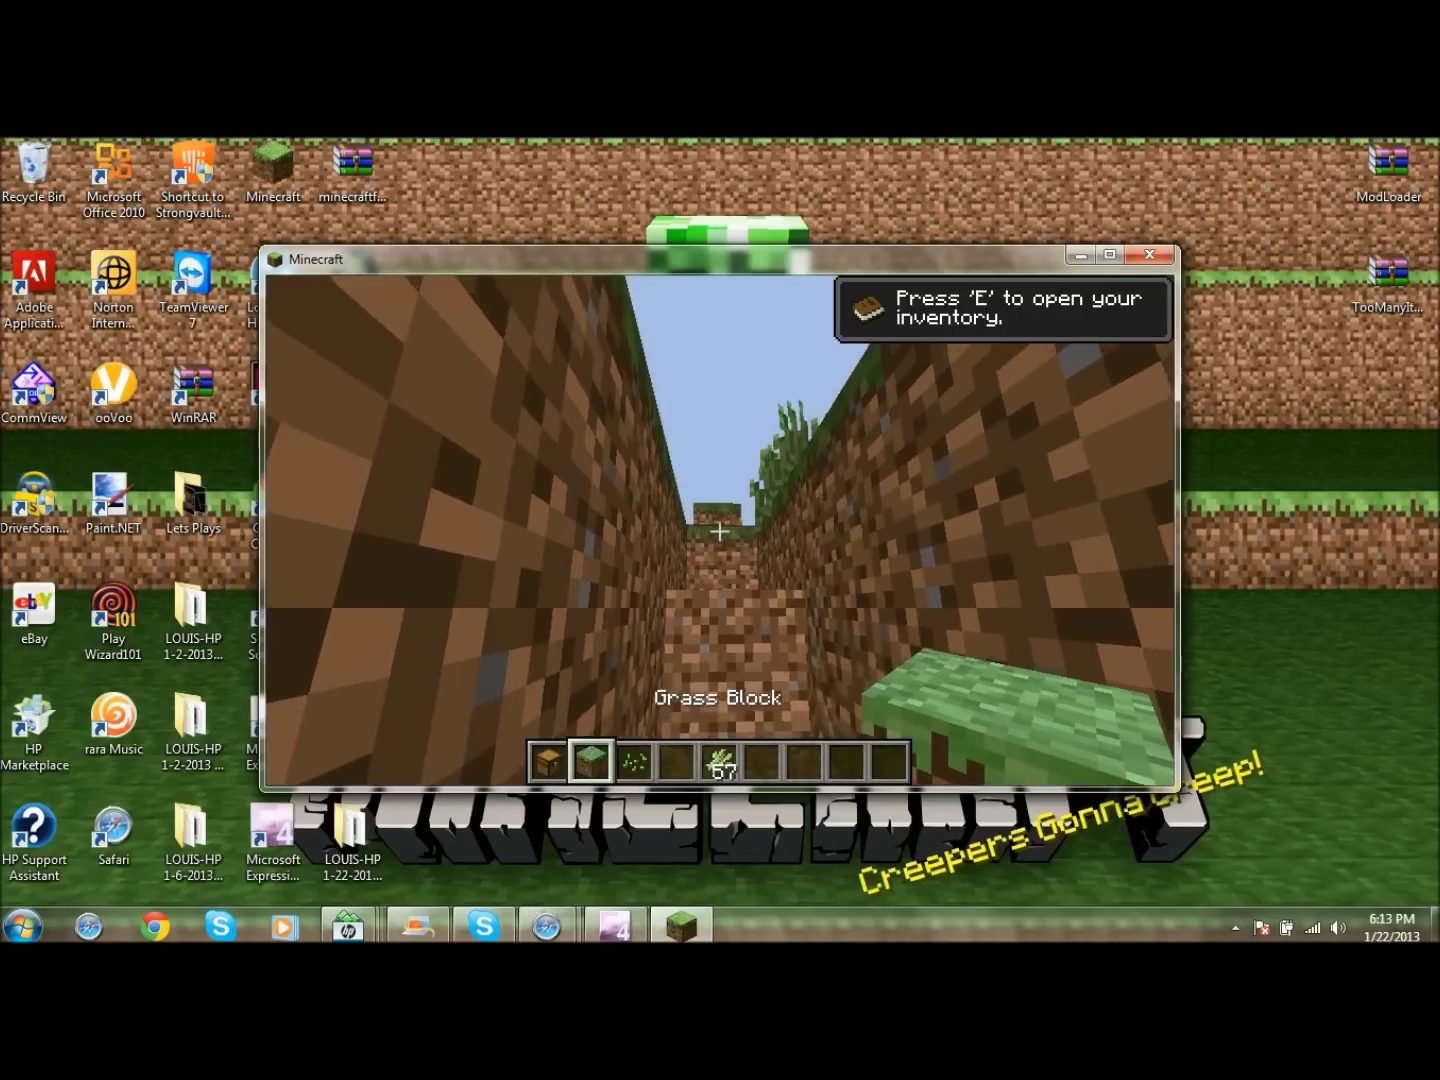
Step: Open the TMI inventory and cycle survival, creative and adventure modes, ending in creative
key("e")
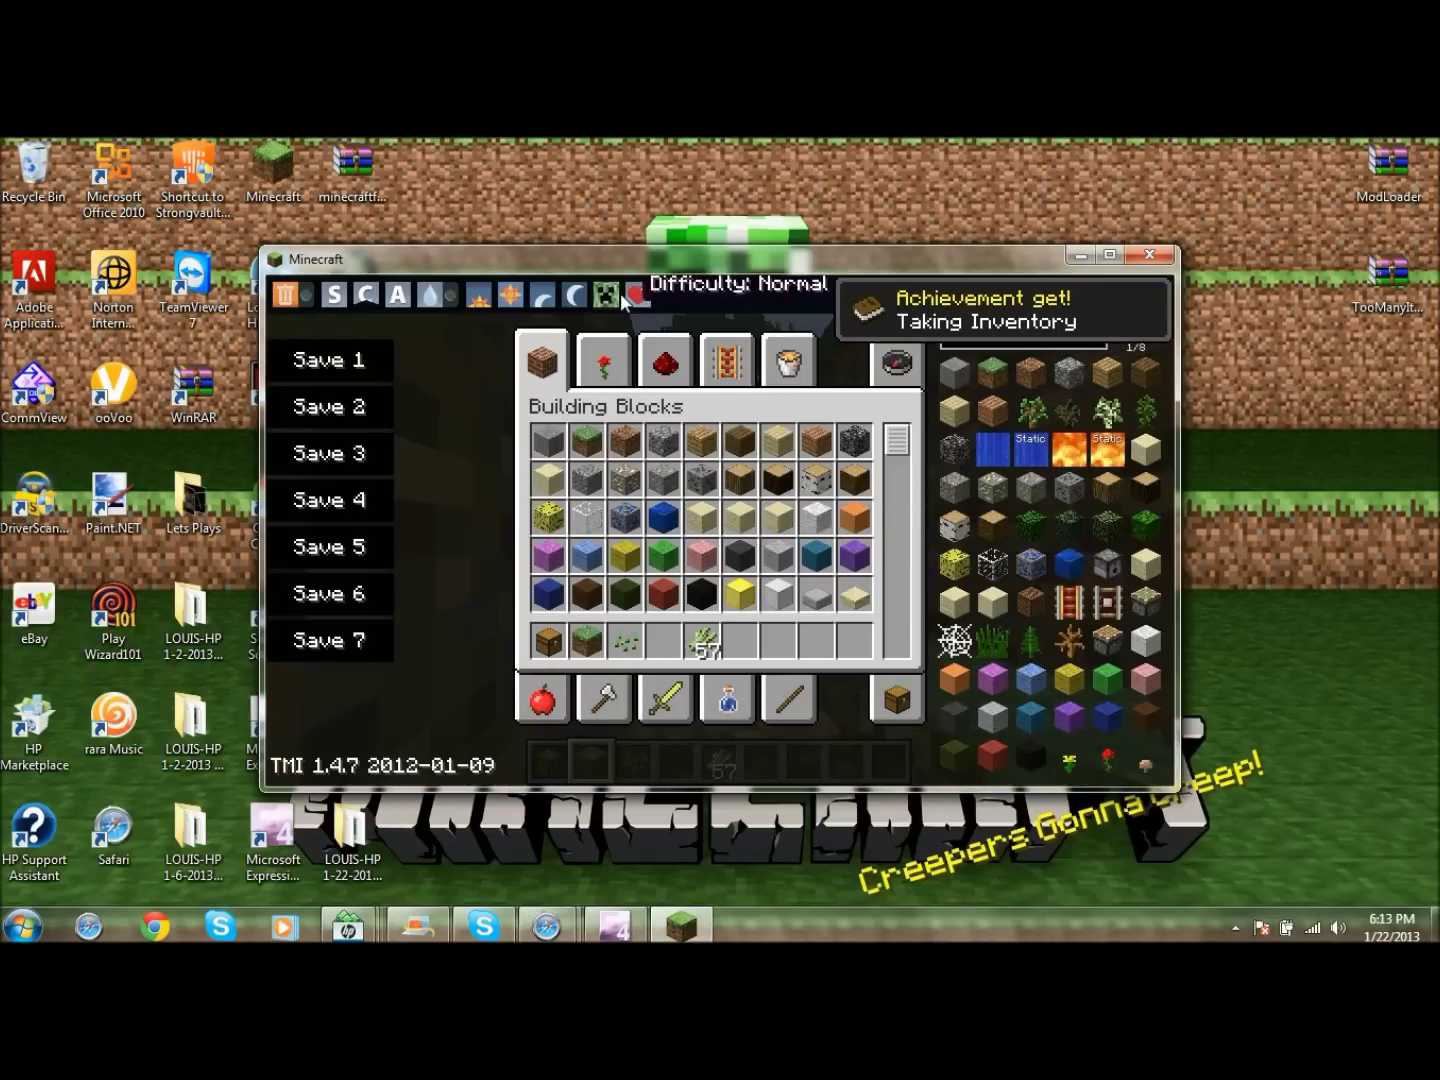
left_click(337, 299)
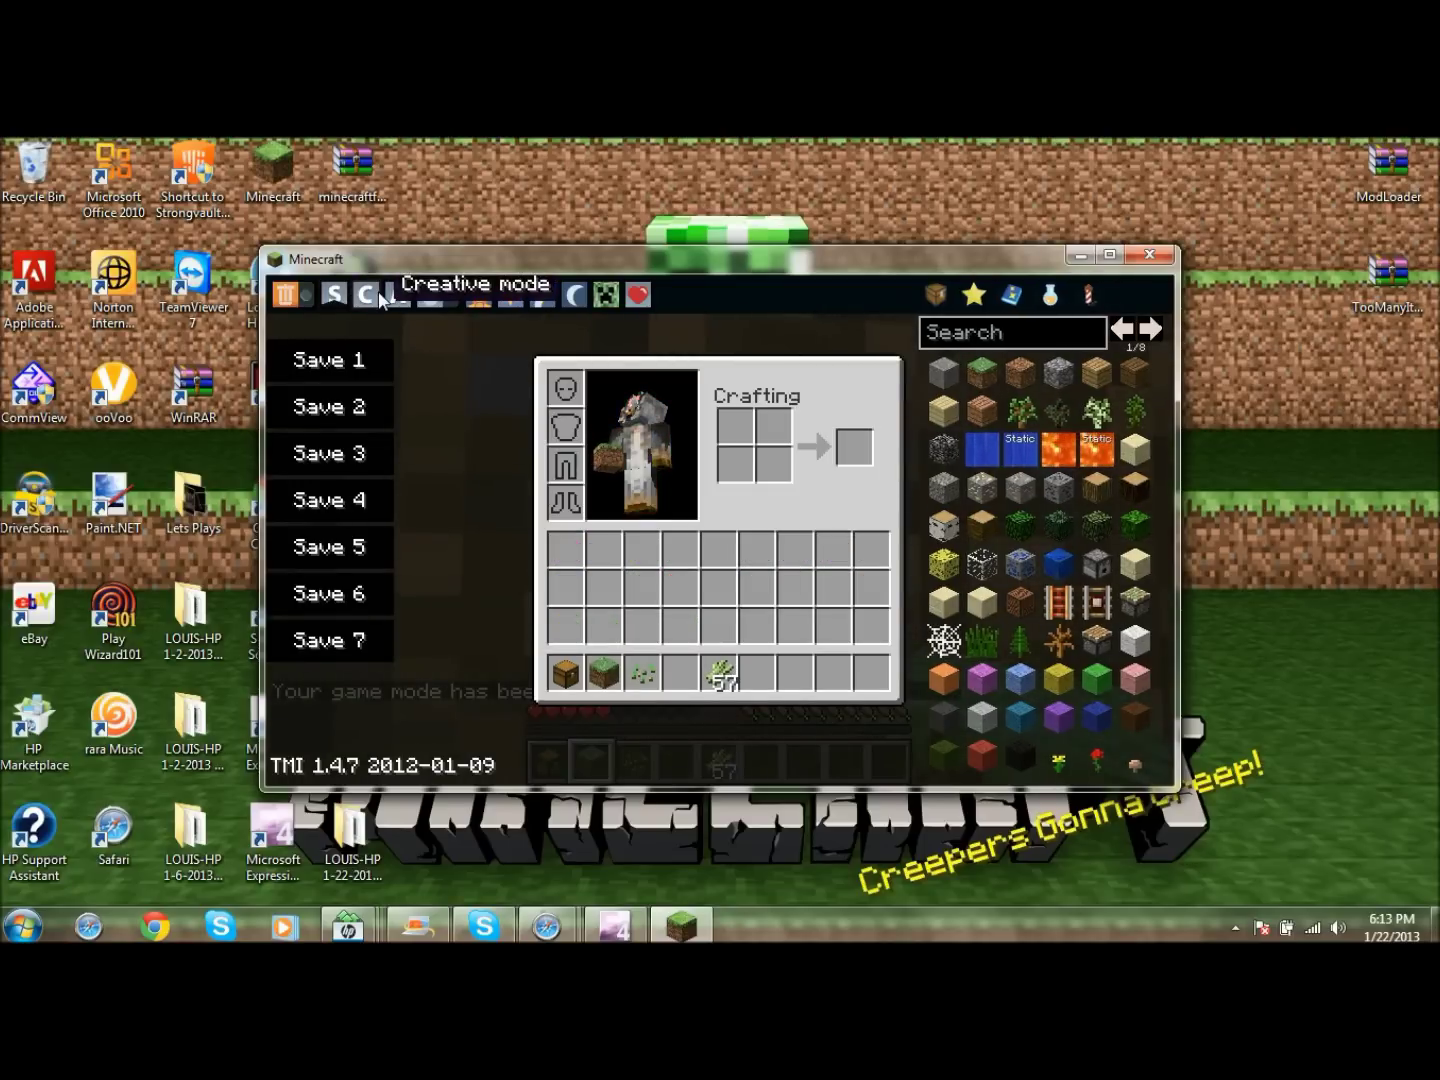
left_click(381, 299)
left_click(398, 294)
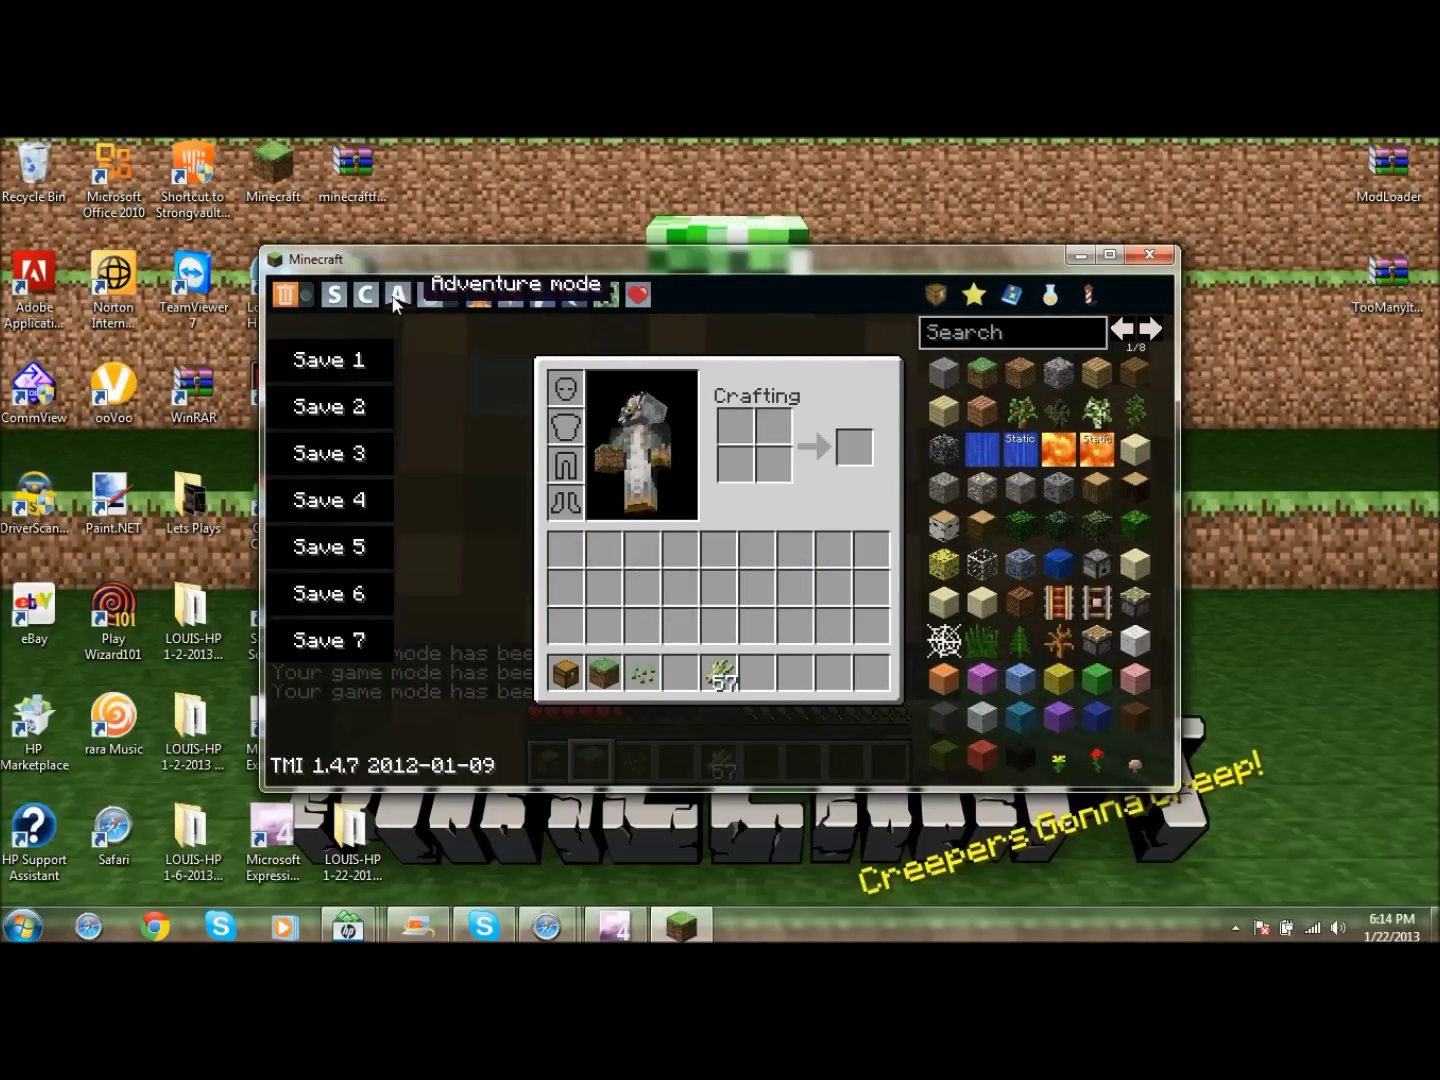
left_click(366, 294)
Step: Toggle rain and snow several times, then page the item list to page 3
left_click(456, 292)
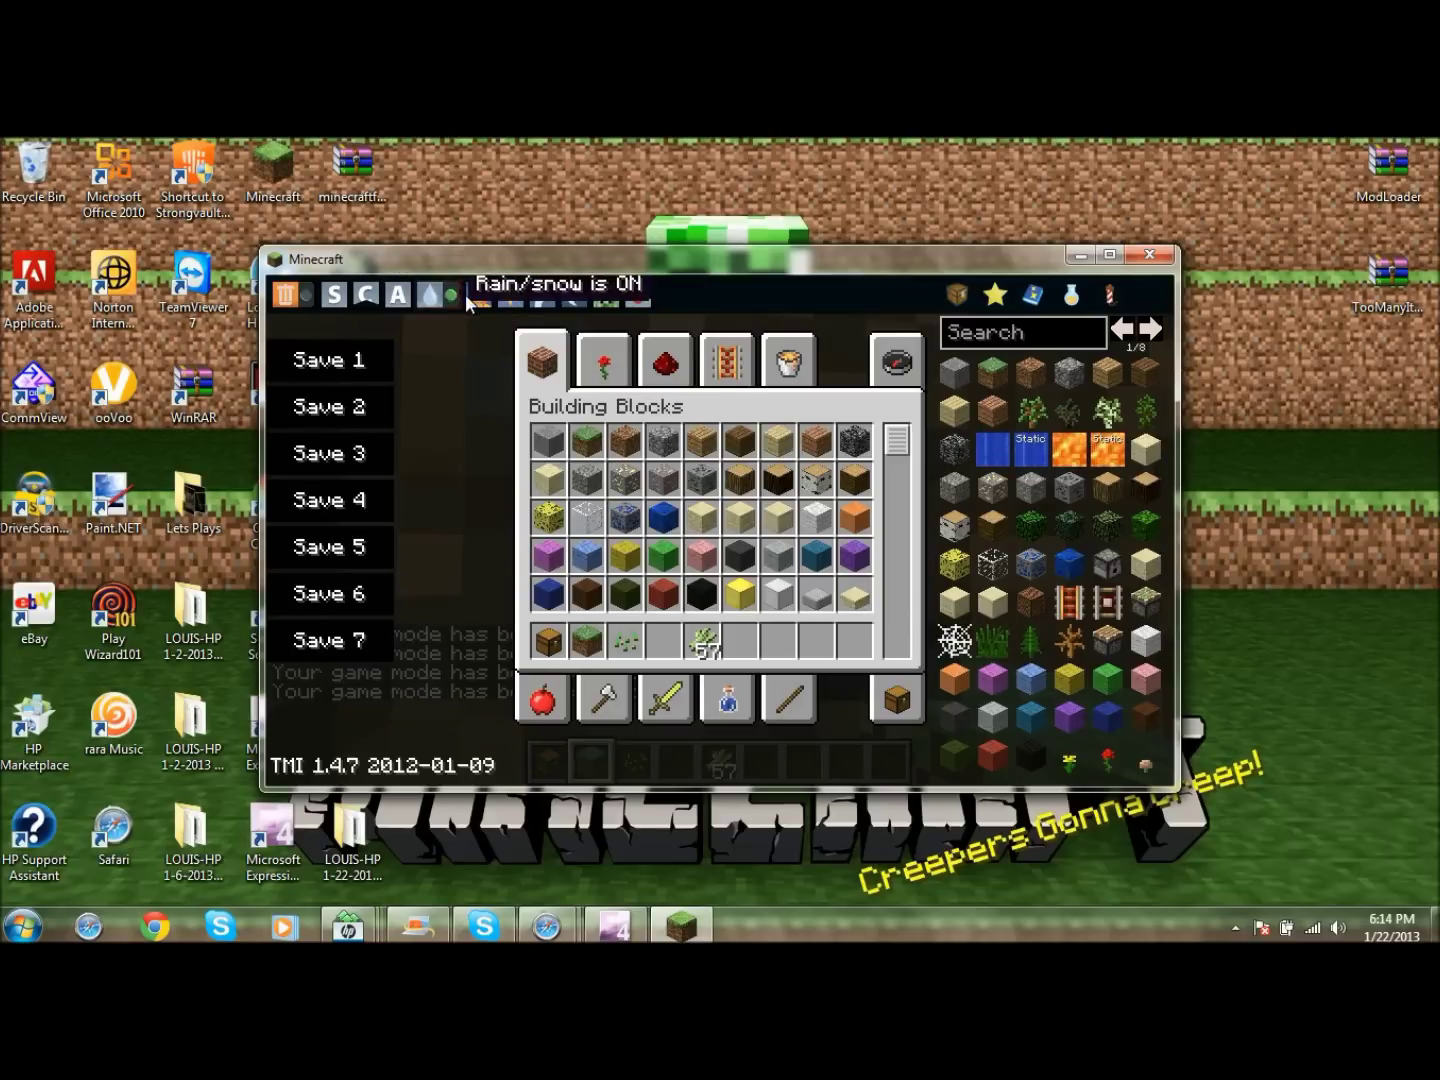
left_click(430, 296)
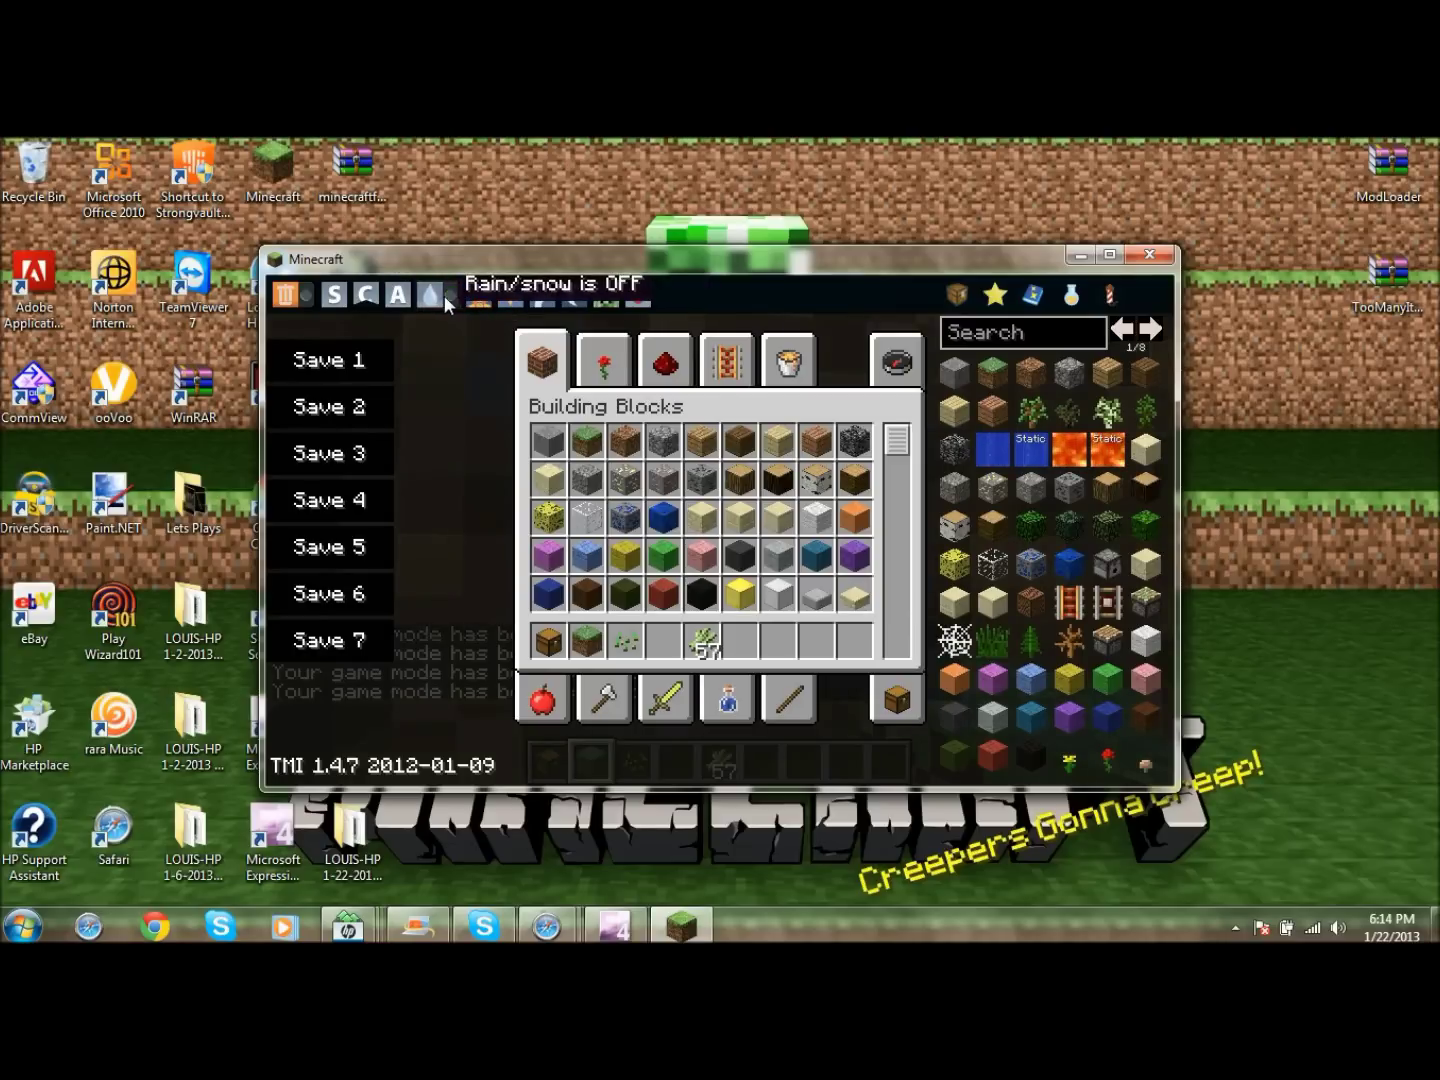
left_click(431, 296)
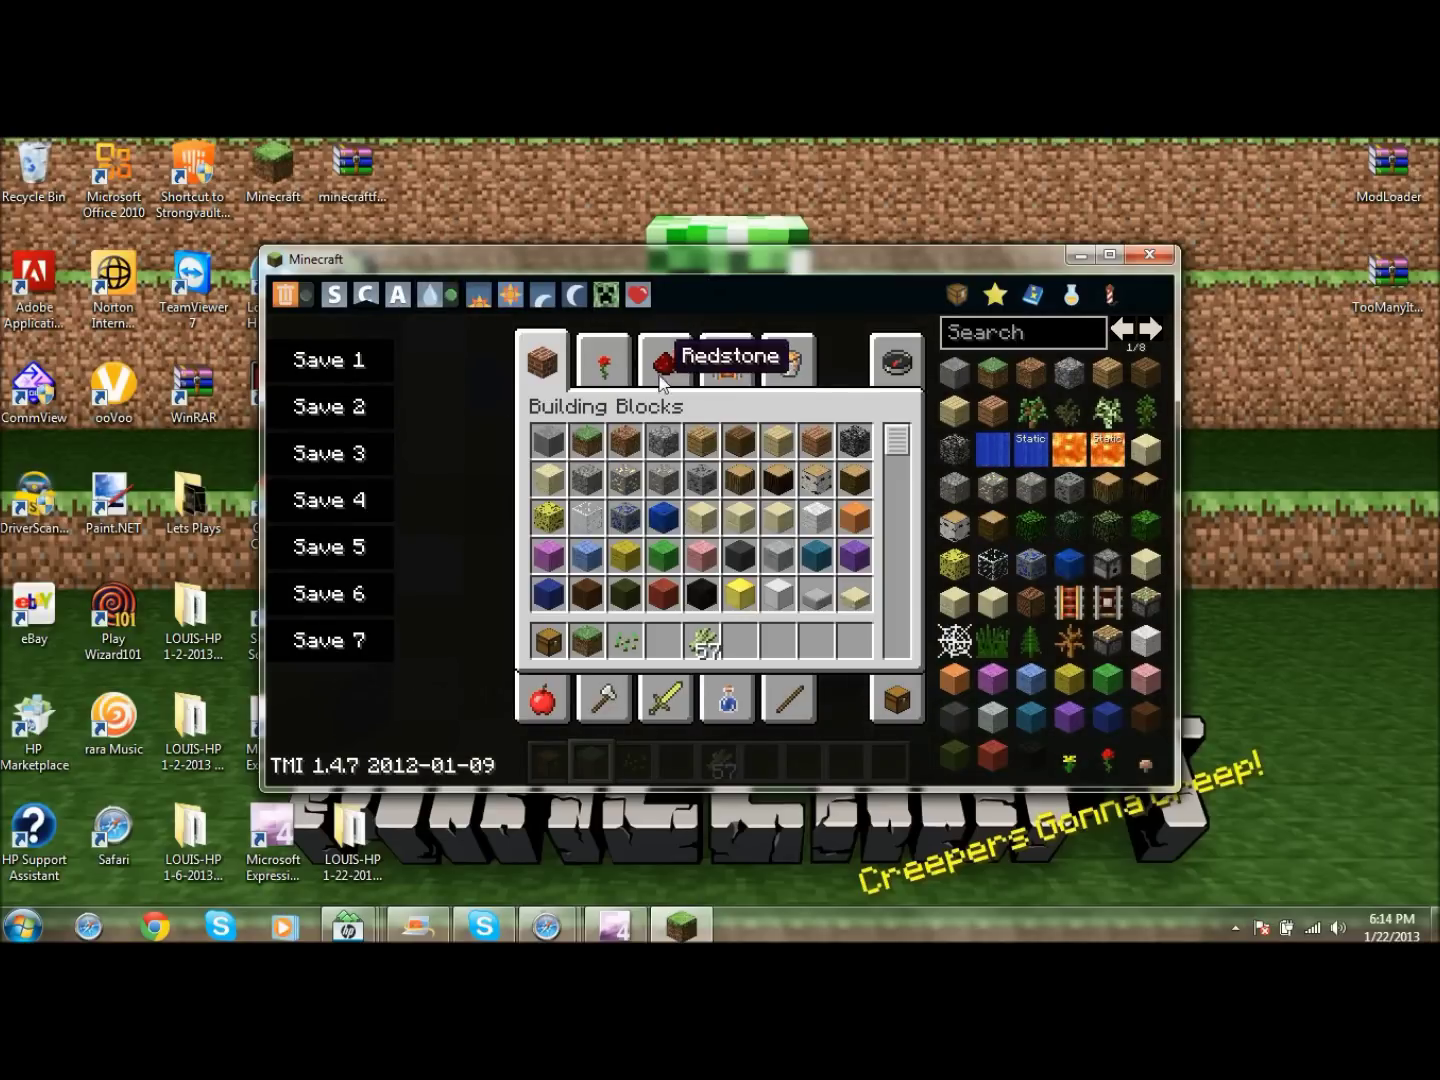
left_click(452, 298)
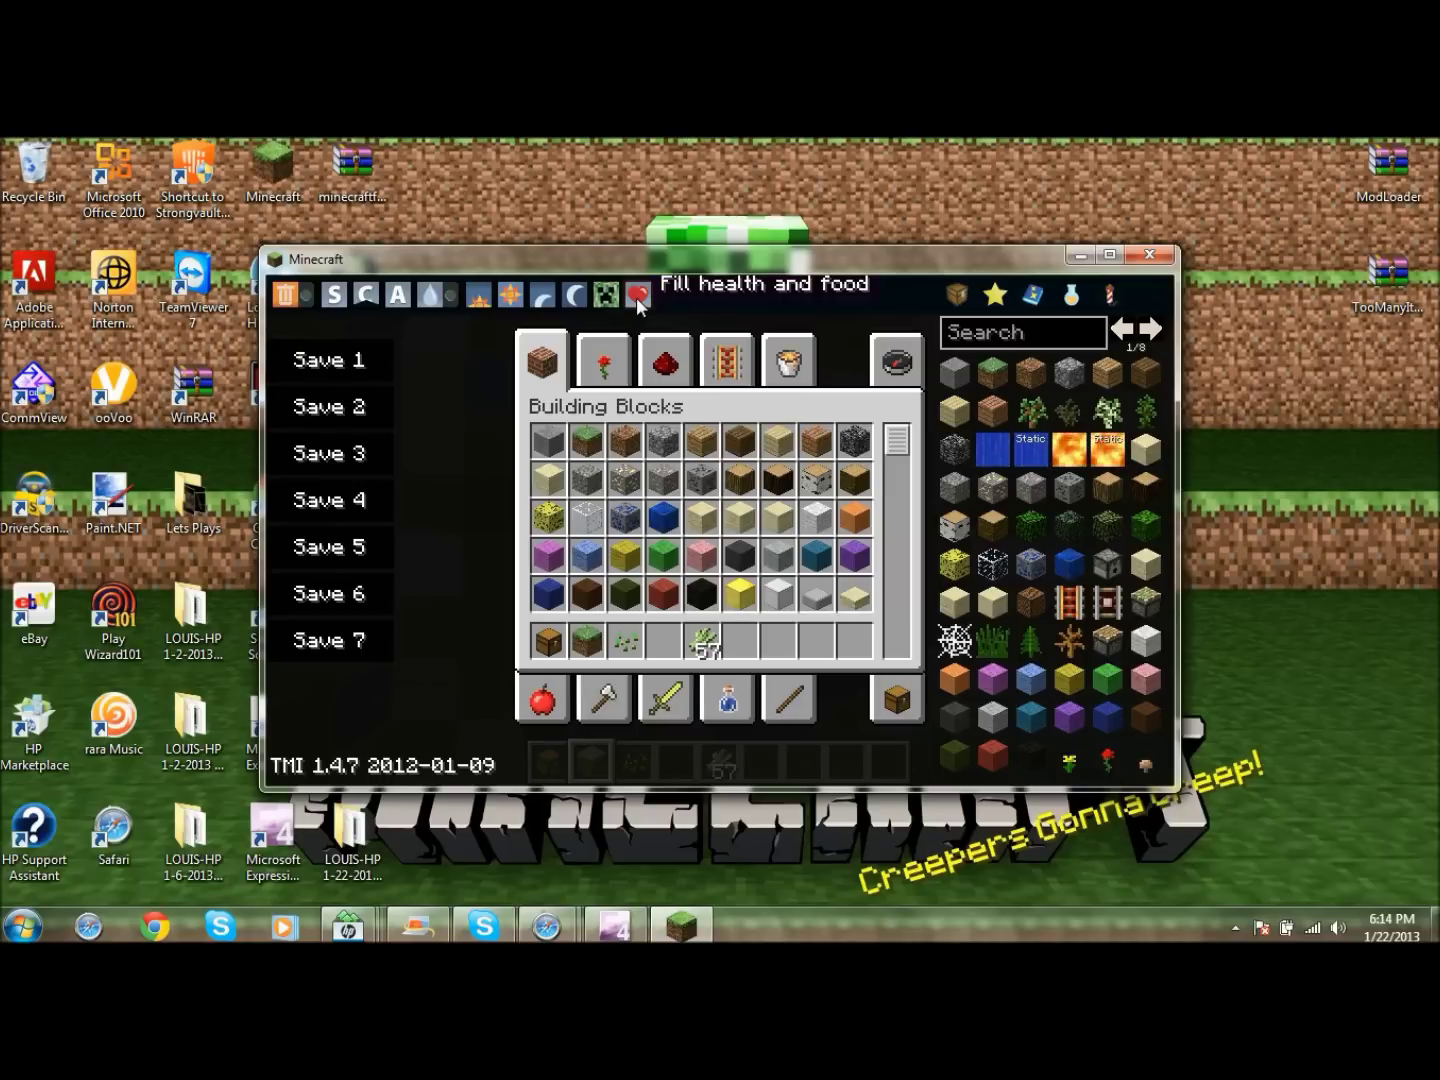
left_click(1154, 330)
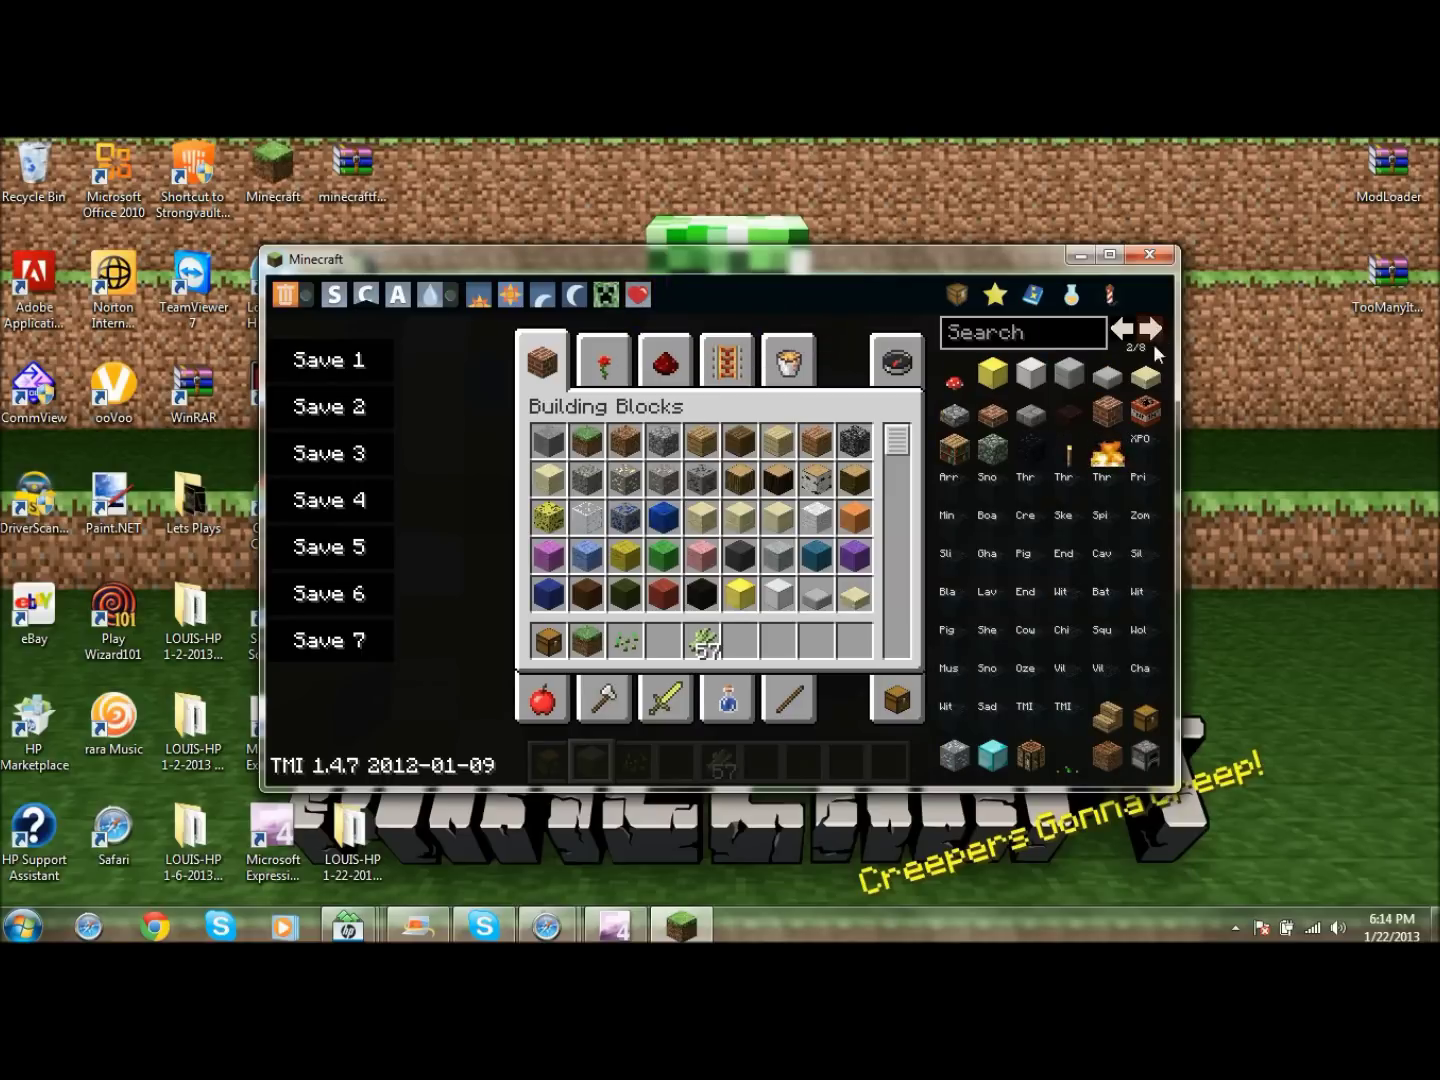
left_click(1150, 336)
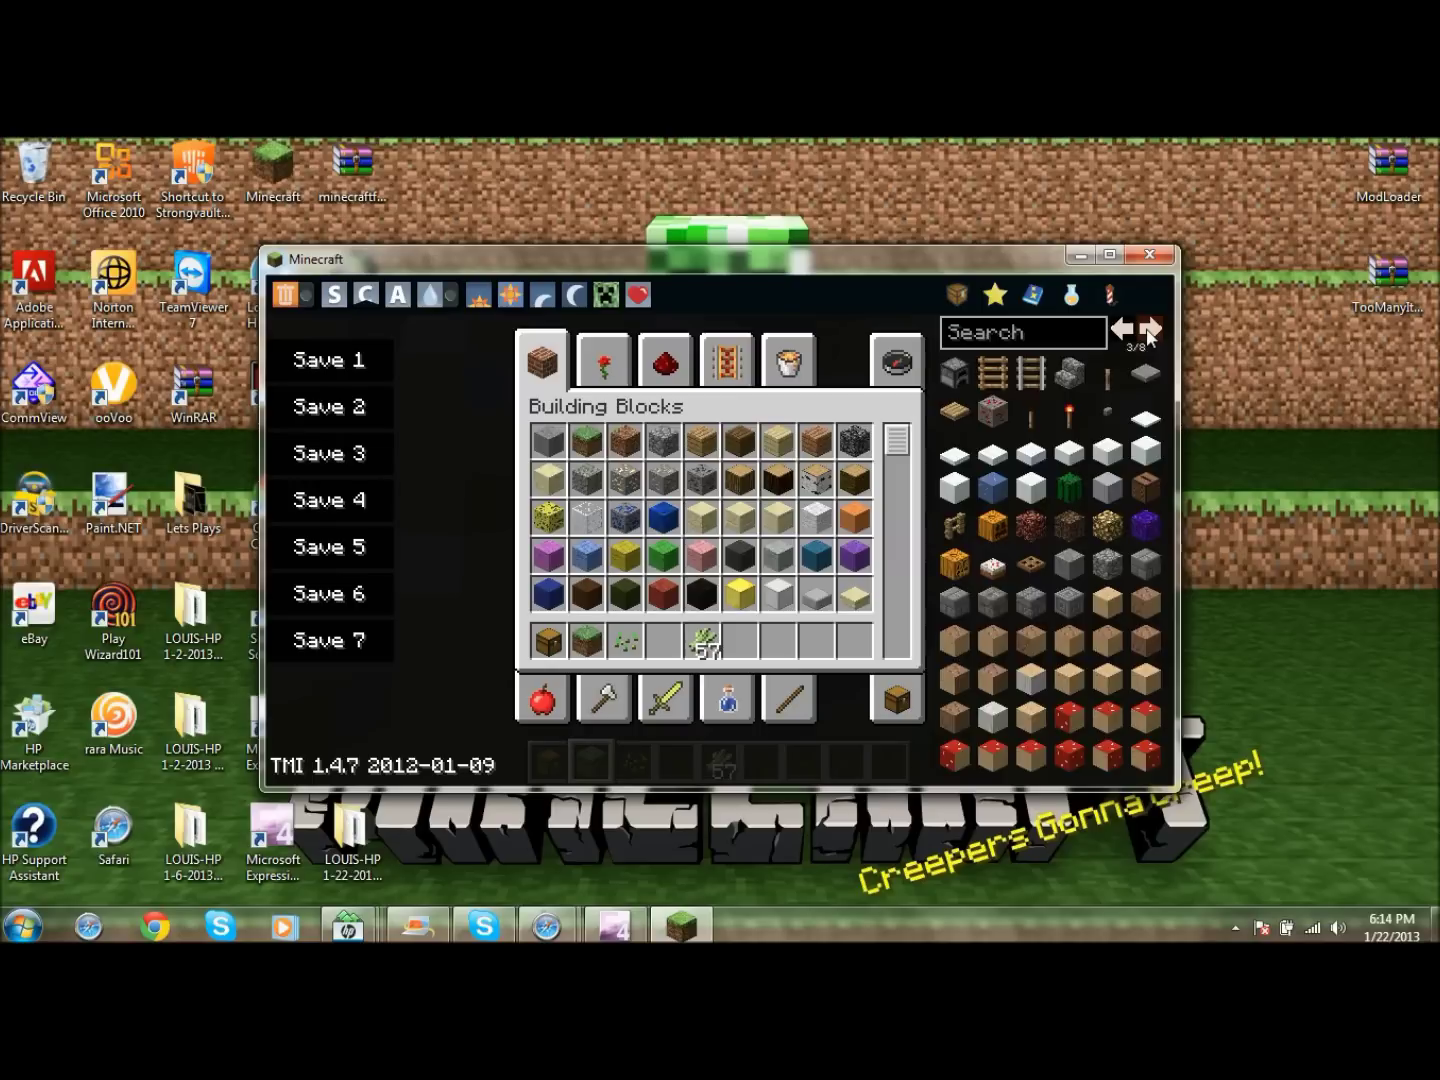